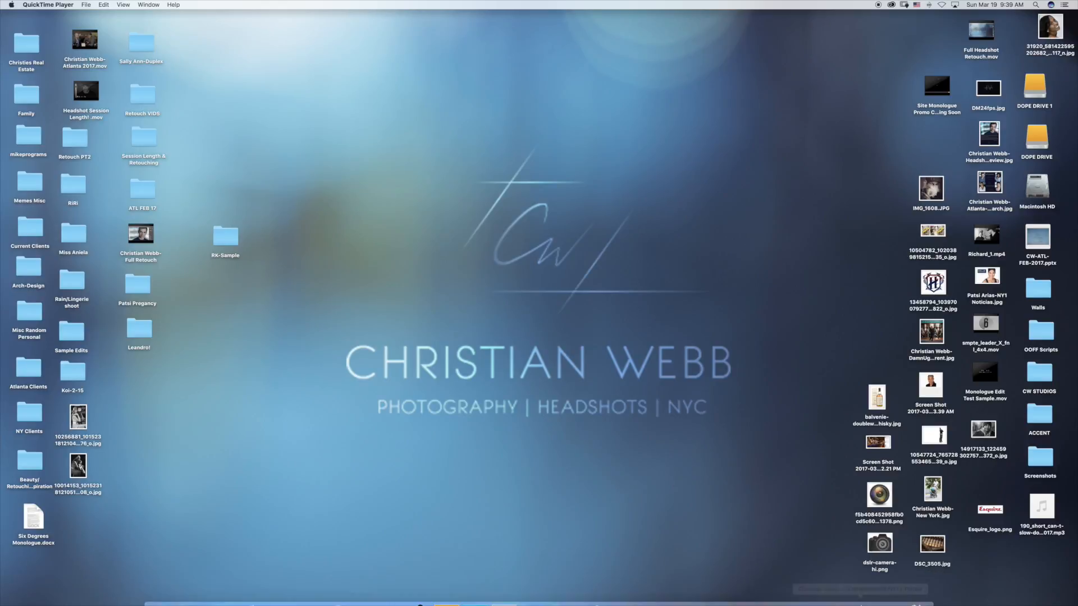
Step: Switch to Lightroom and compare the first three vertical headshots of the shoot, ending on _DSC4573.NEF
click(884, 591)
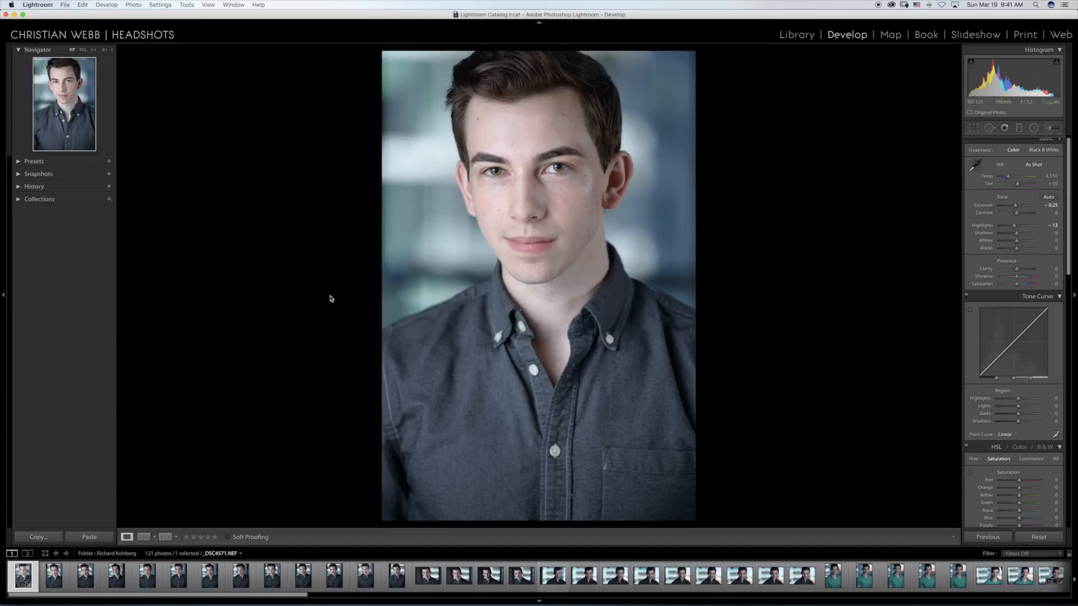
key(Right)
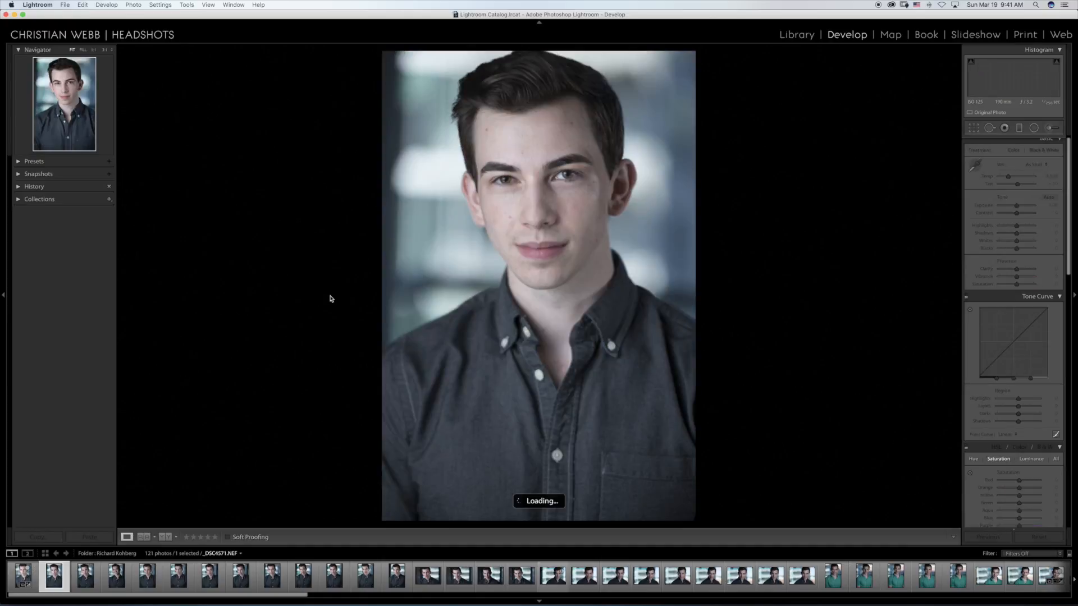
key(Right)
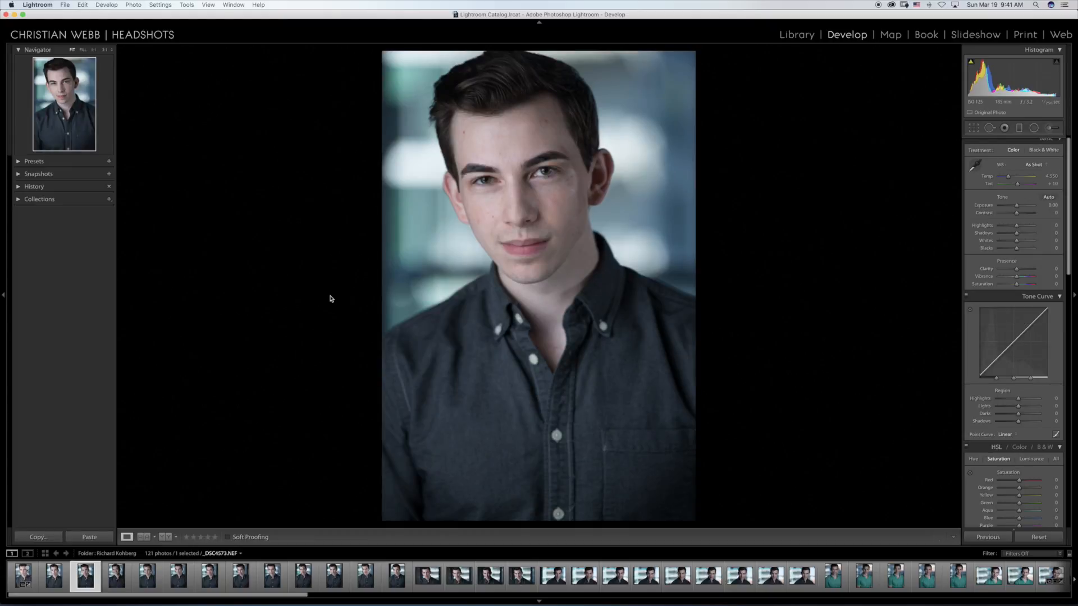
key(Left)
key(Left)
key(Right)
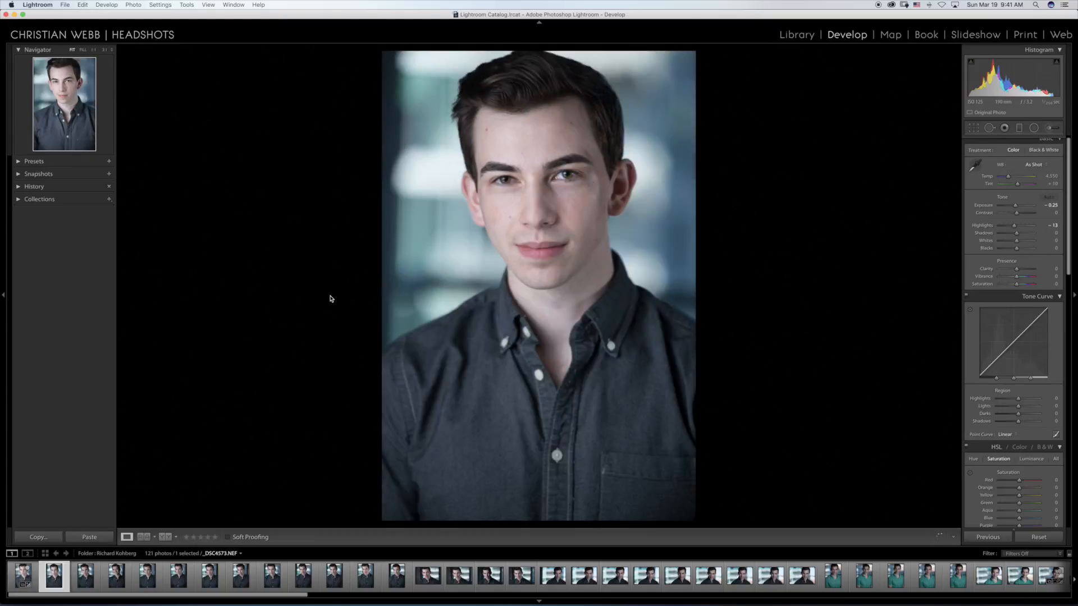
key(Right)
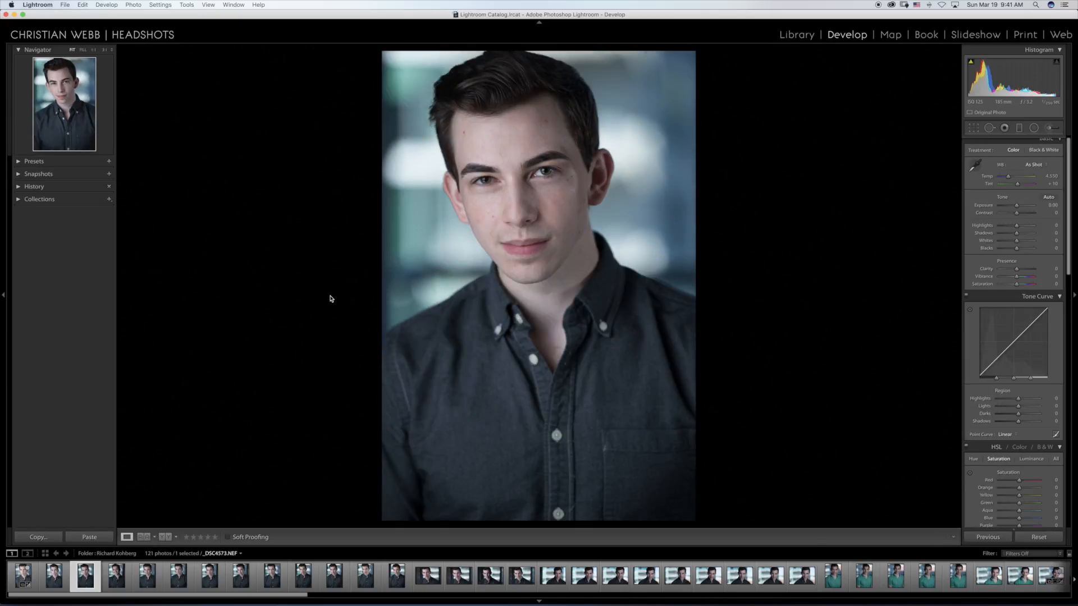
key(Left)
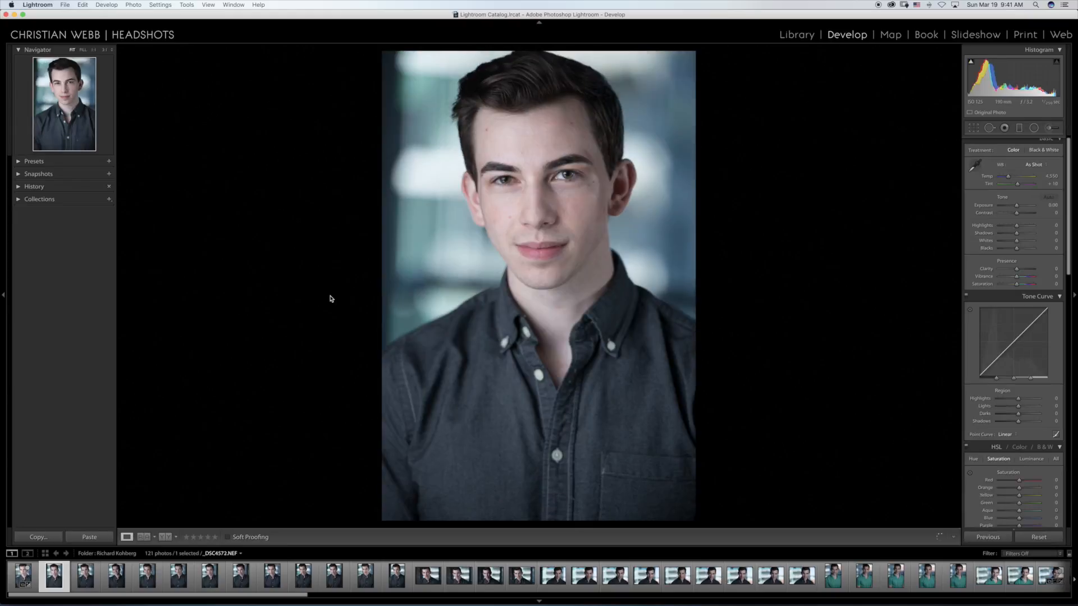
key(Right)
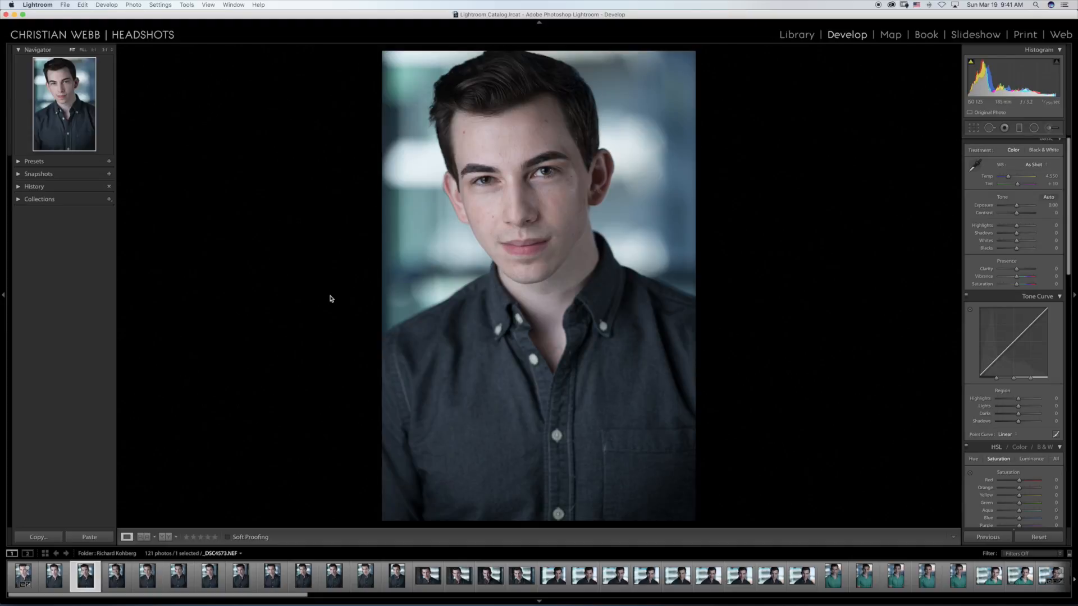
key(Left)
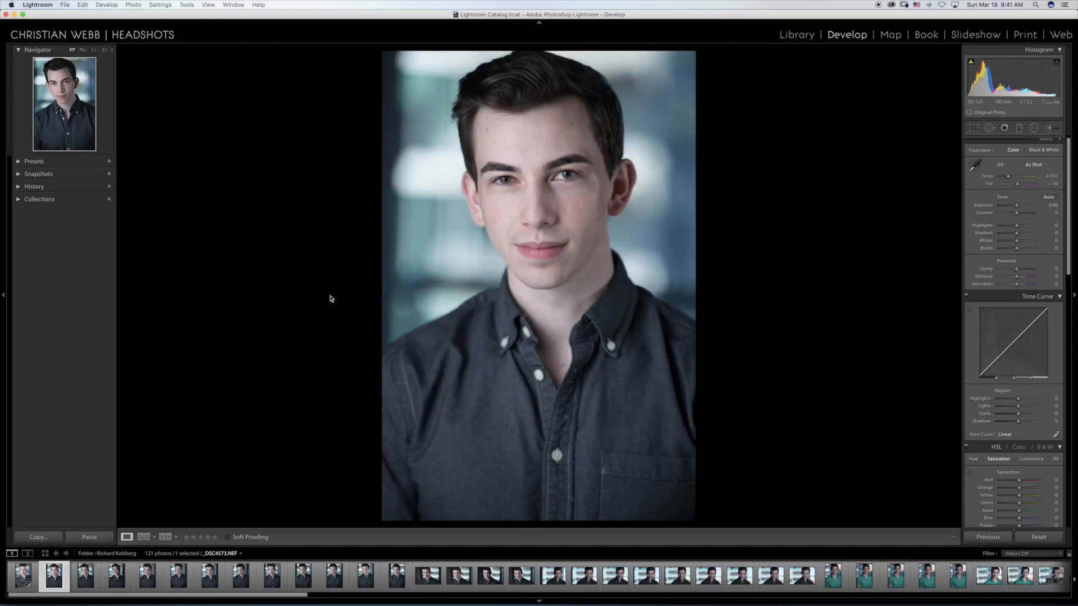
key(Left)
key(Right)
key(Right)
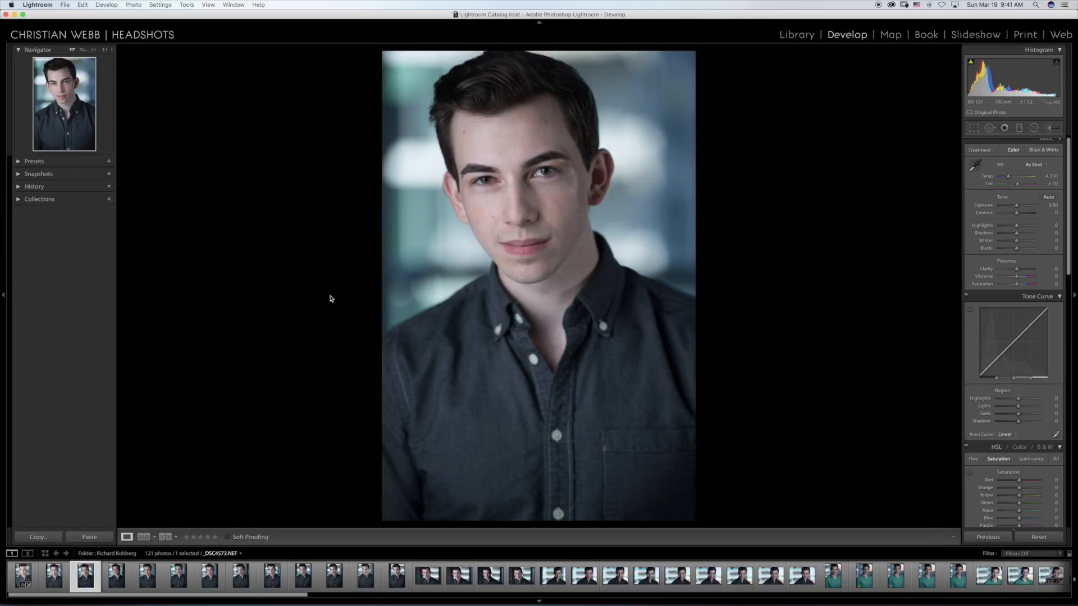
Step: Compare the two smiling headshots _DSC4574.NEF and _DSC4575.NEF, ending on the second one
key(Right)
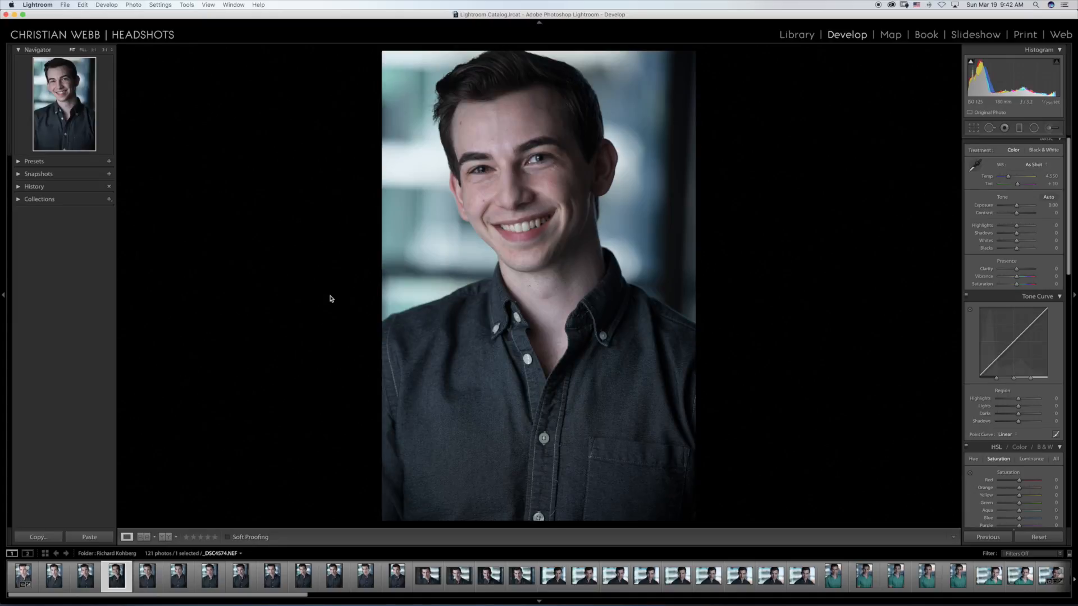
key(Right)
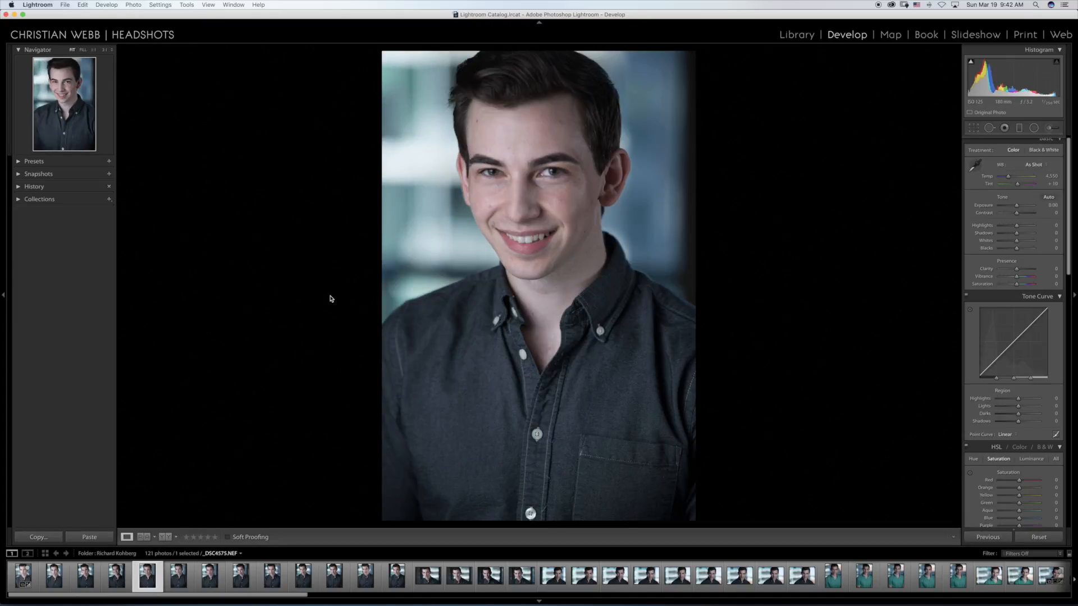
key(Left)
key(Right)
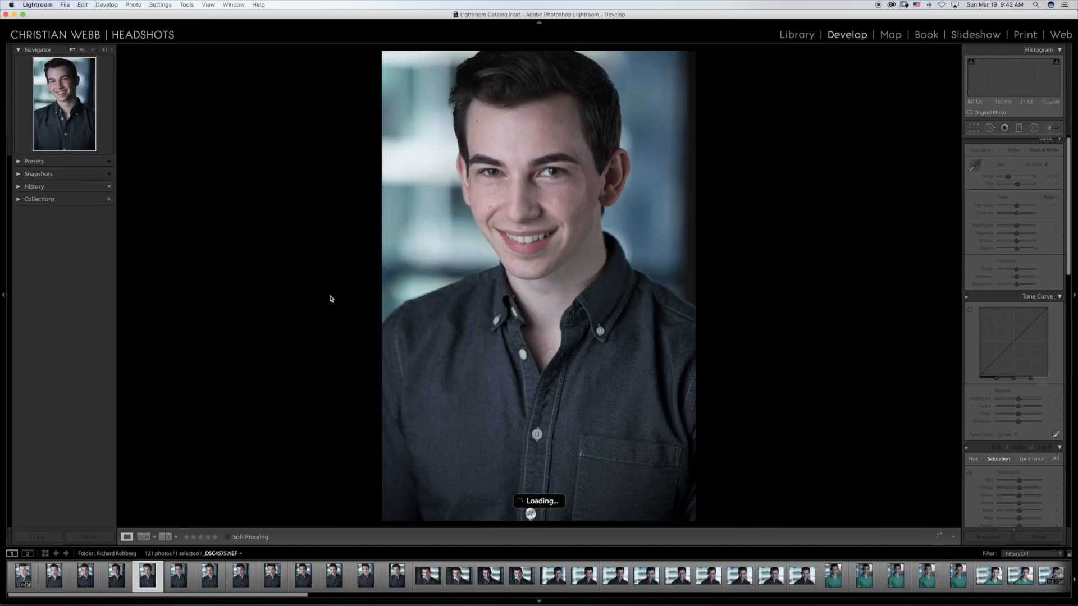
key(Left)
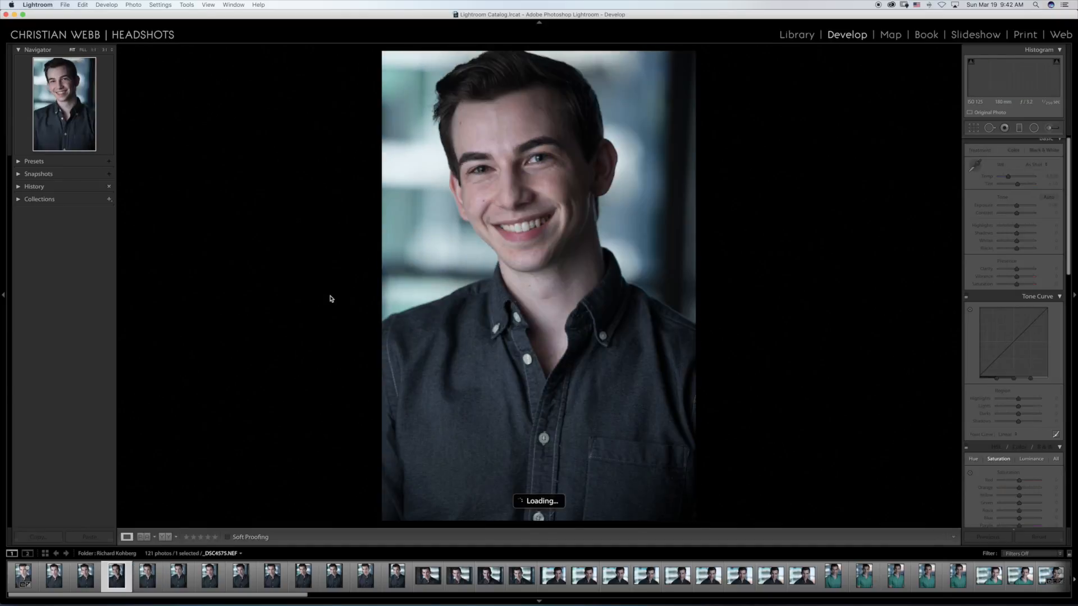
key(Right)
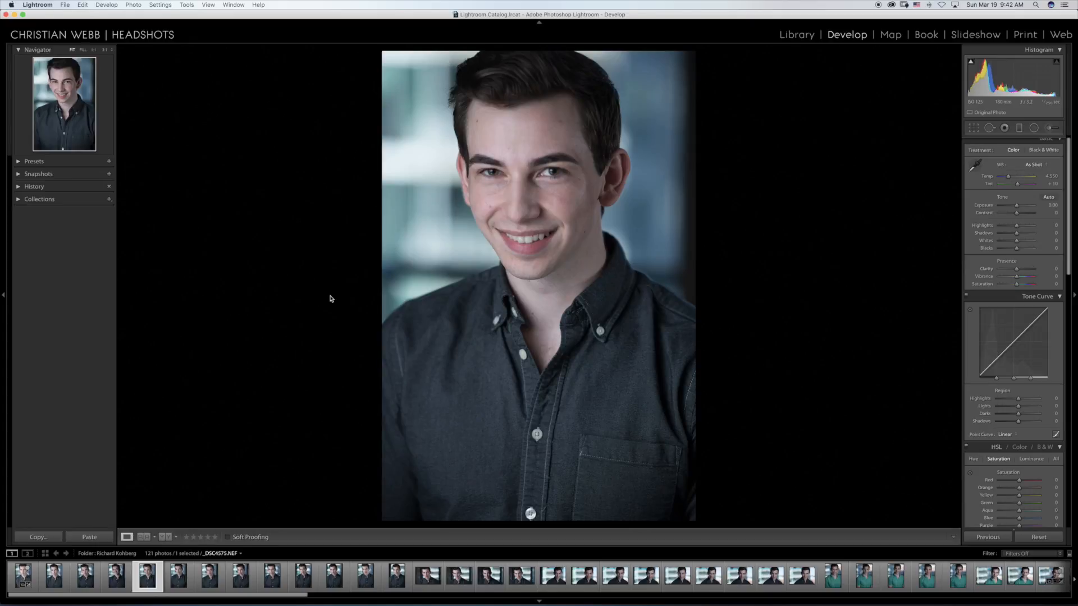
Step: Review the vertical headshots after _DSC4575.NEF, comparing _DSC4579.NEF with _DSC4580.NEF and ending on the latter
key(Right)
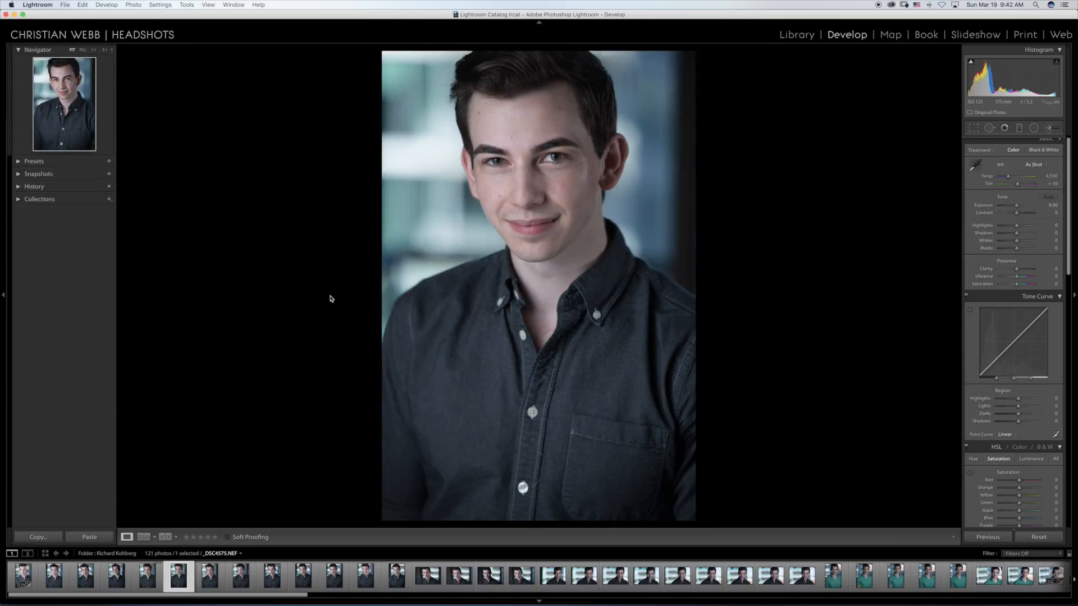
key(Right)
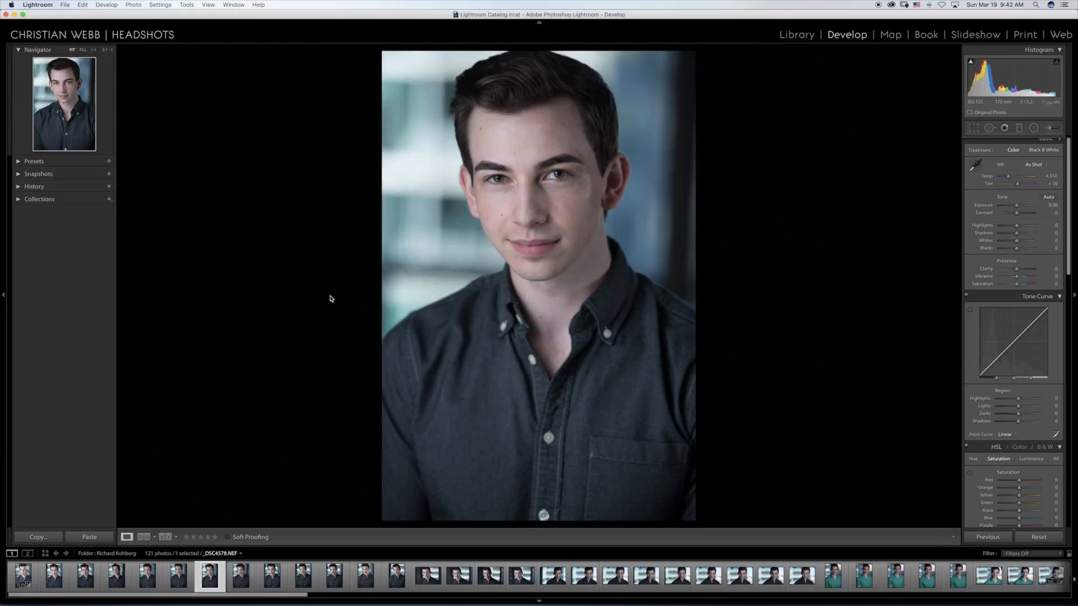
key(Right)
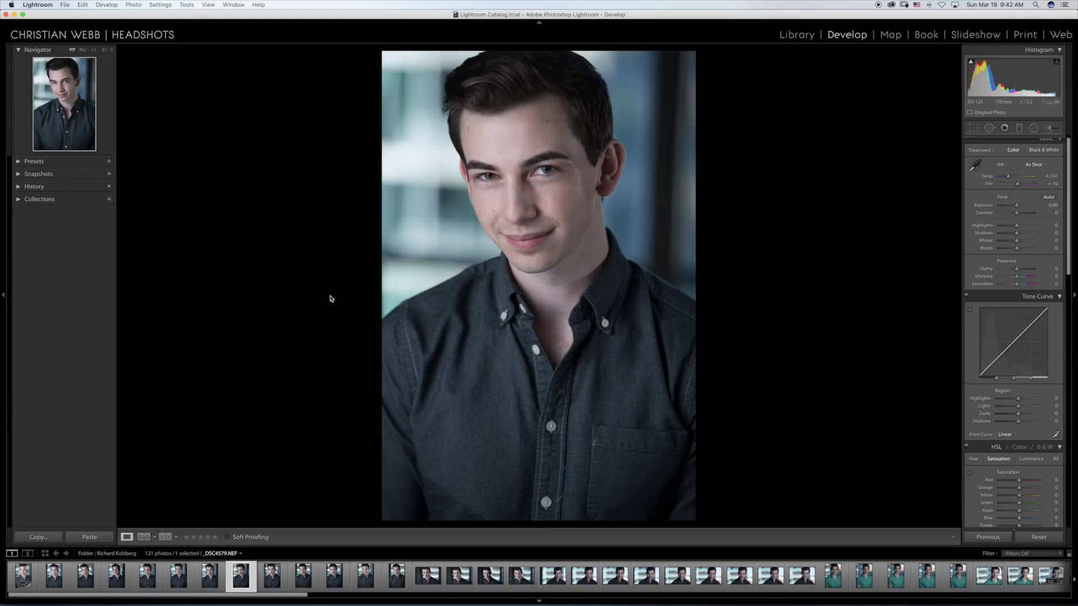
key(Right)
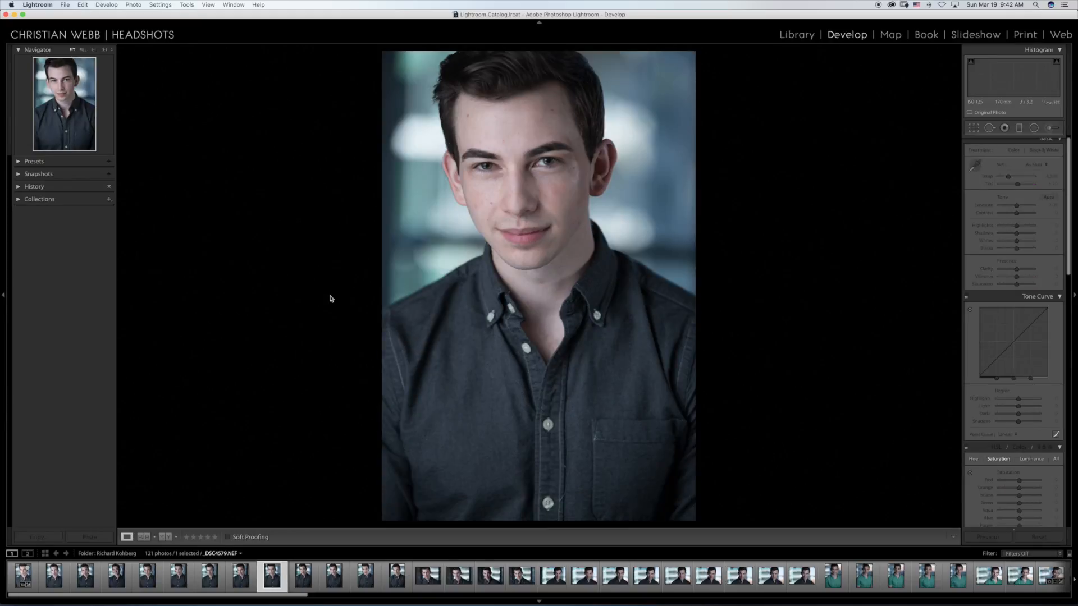
key(Left)
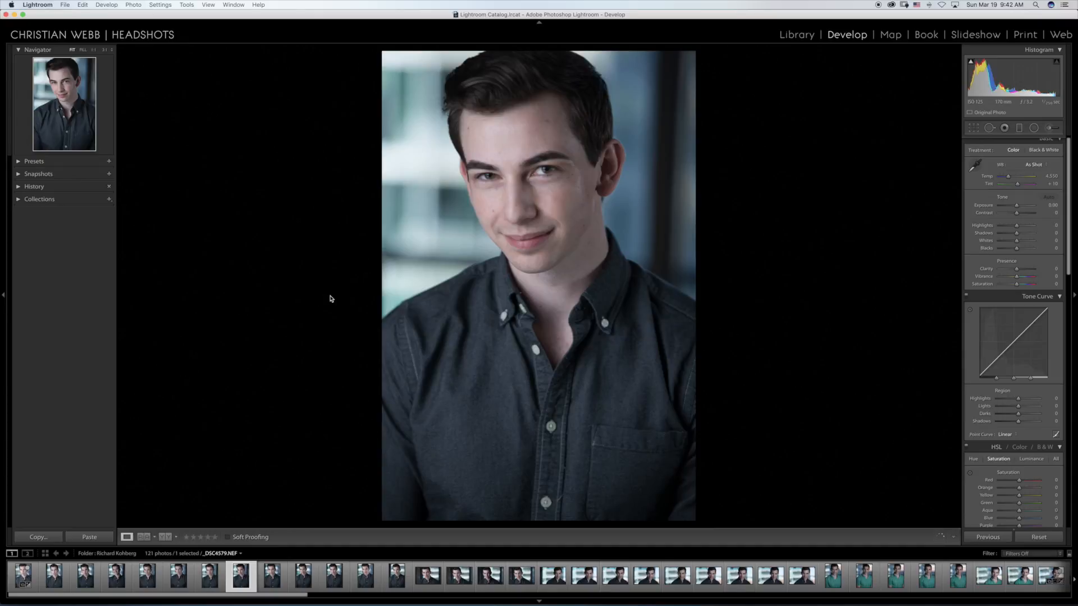
key(Right)
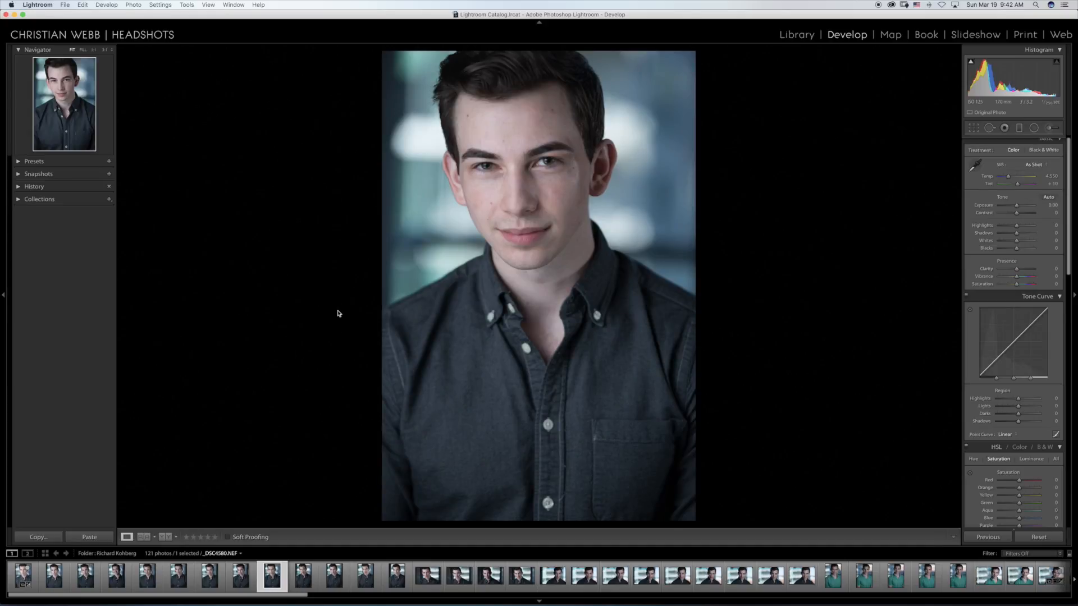
Step: Inspect the eyes and skin in _DSC4580.NEF at close zoom twice, returning to the full-photo view each time
click(503, 169)
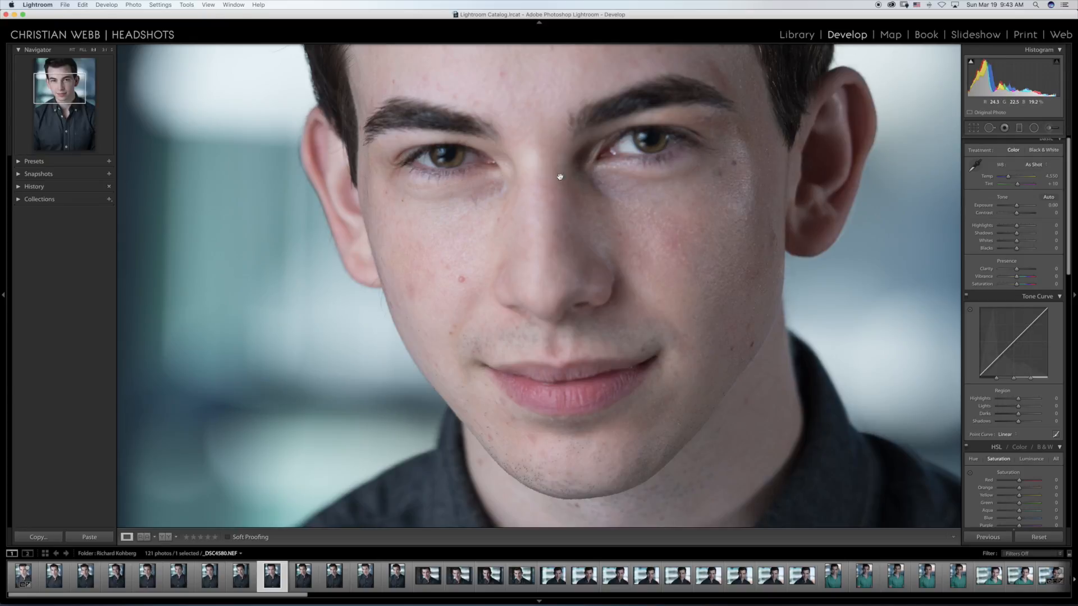
click(605, 195)
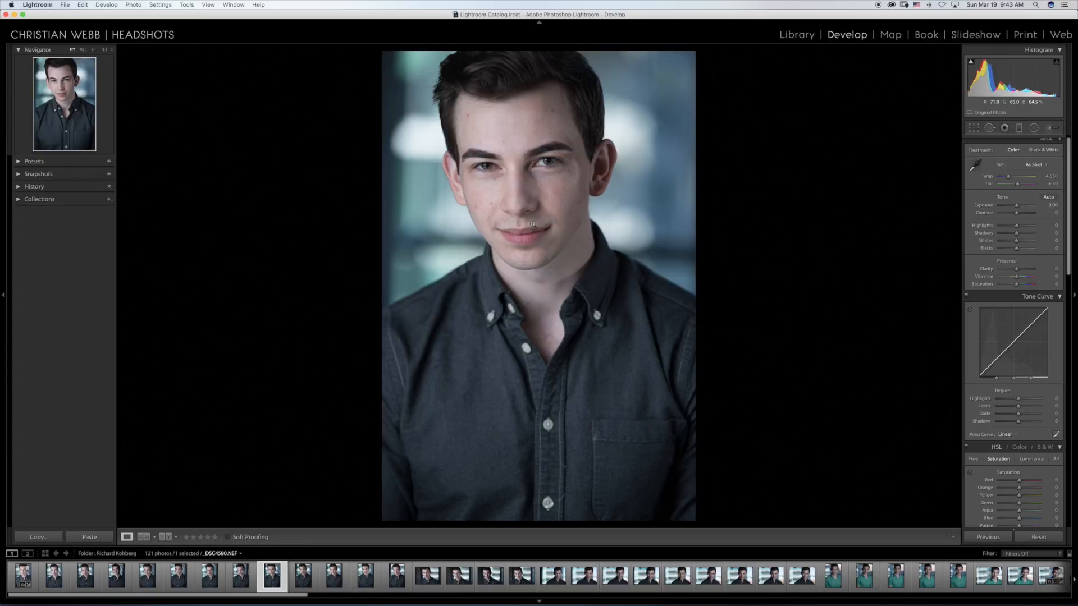
click(529, 163)
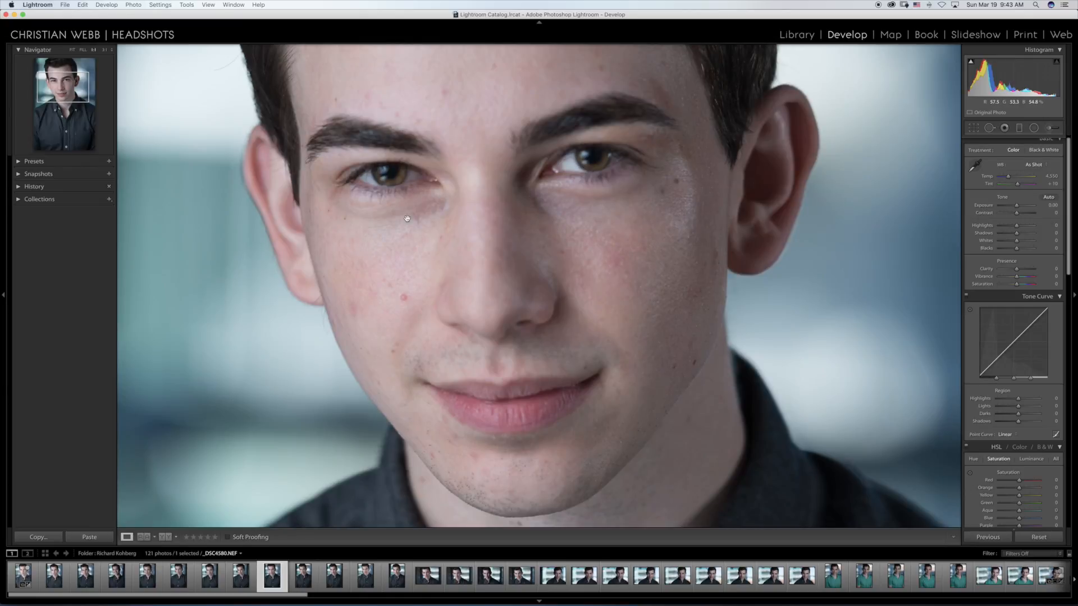
click(512, 202)
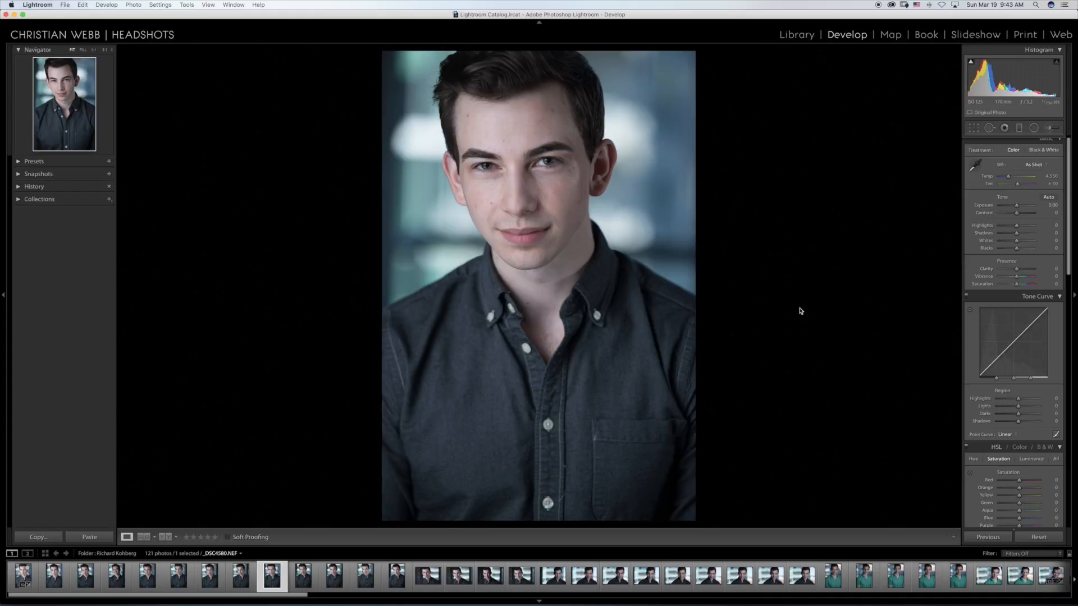
Step: Review the remaining vertical headshots of this set, continuing to the first horizontal one, _DSC4586.NEF
key(Right)
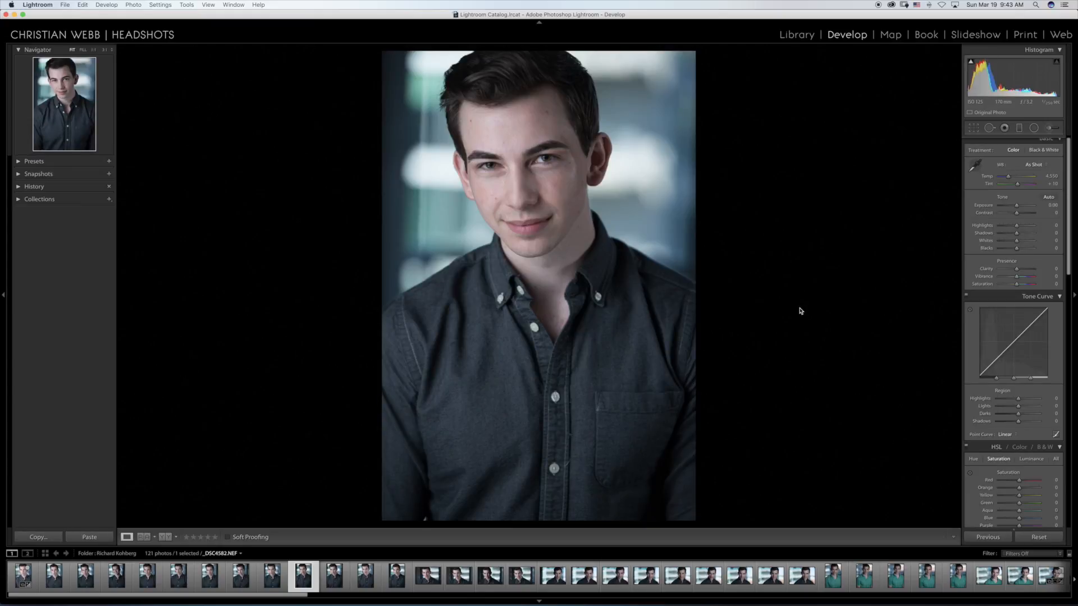
key(Left)
key(Right)
key(Right)
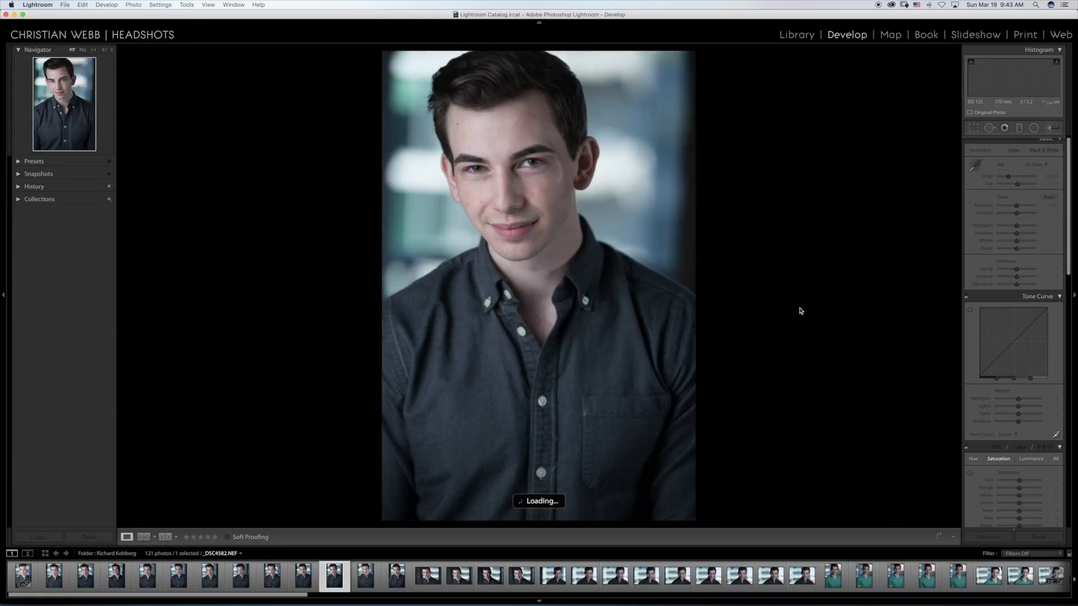
key(Right)
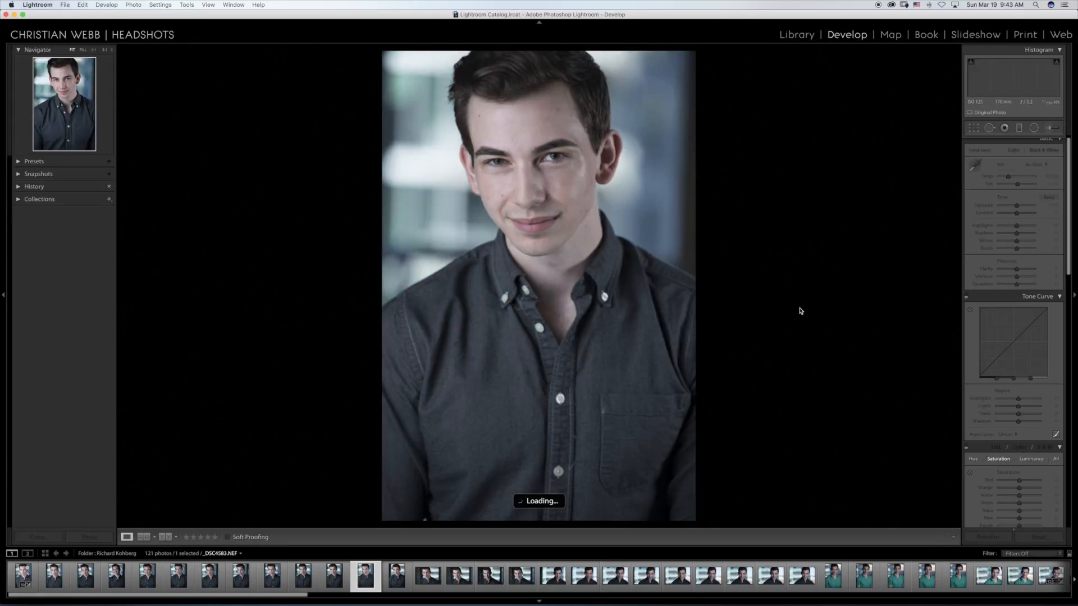
key(Right)
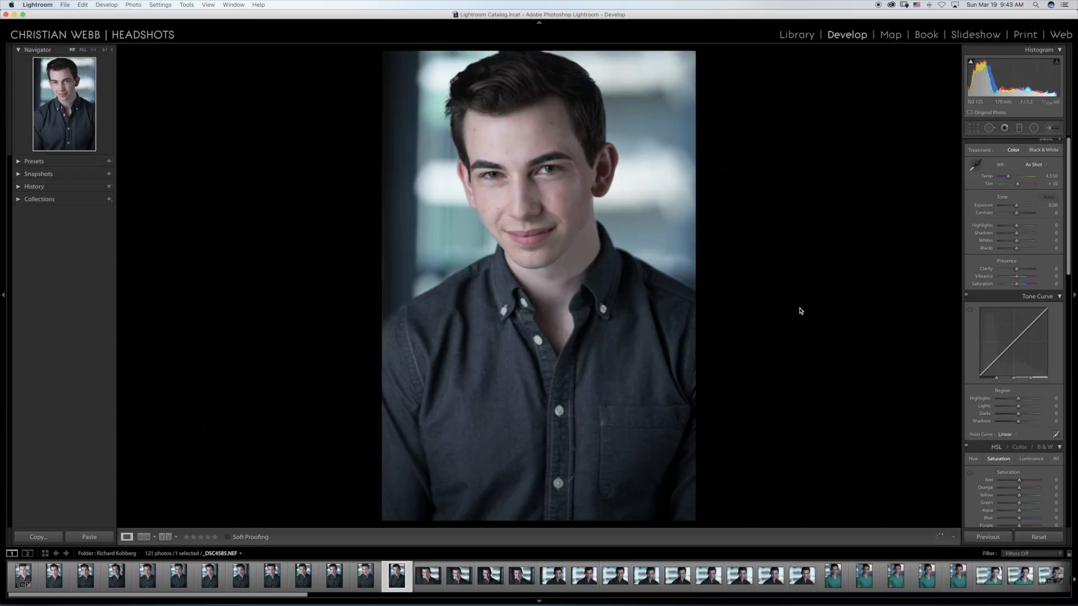
key(Right)
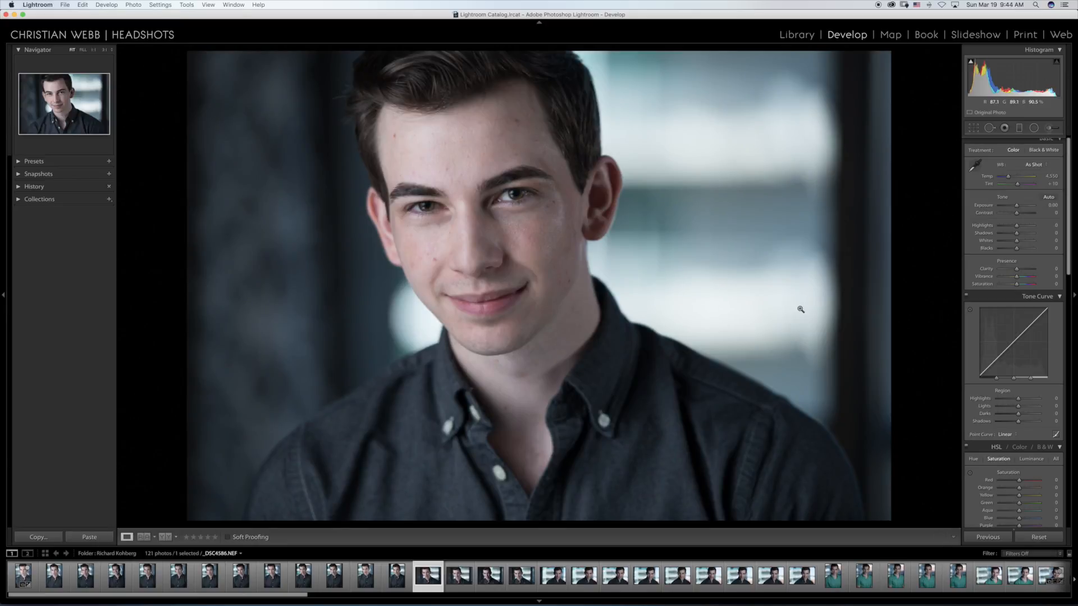
Step: Crop a narrow strip off the left side of the second horizontal headshot, _DSC4587.NEF
key(Right)
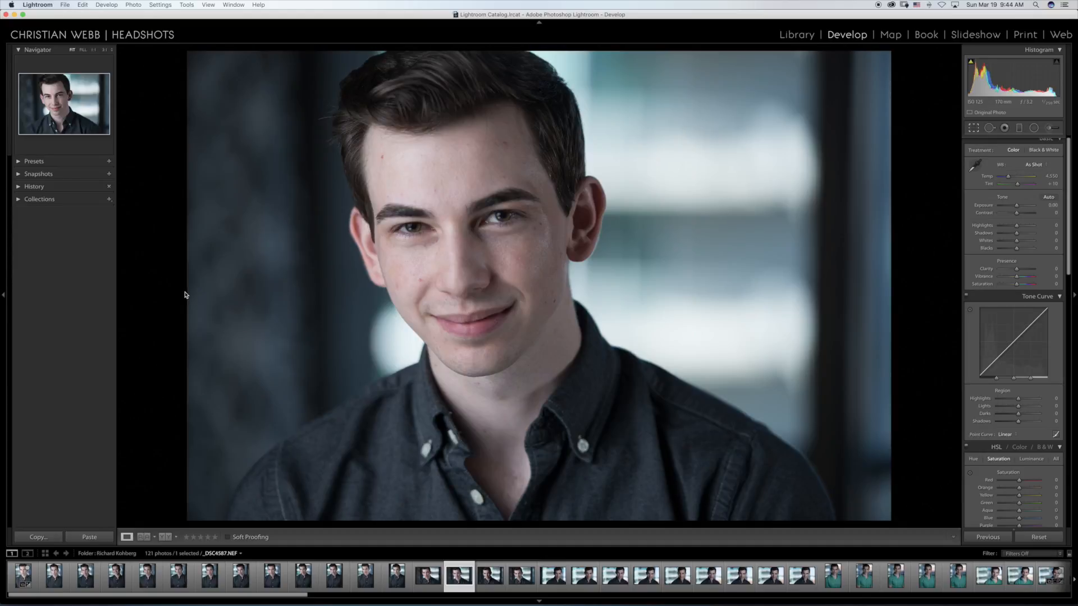
key(r)
drag(197, 285, 213, 287)
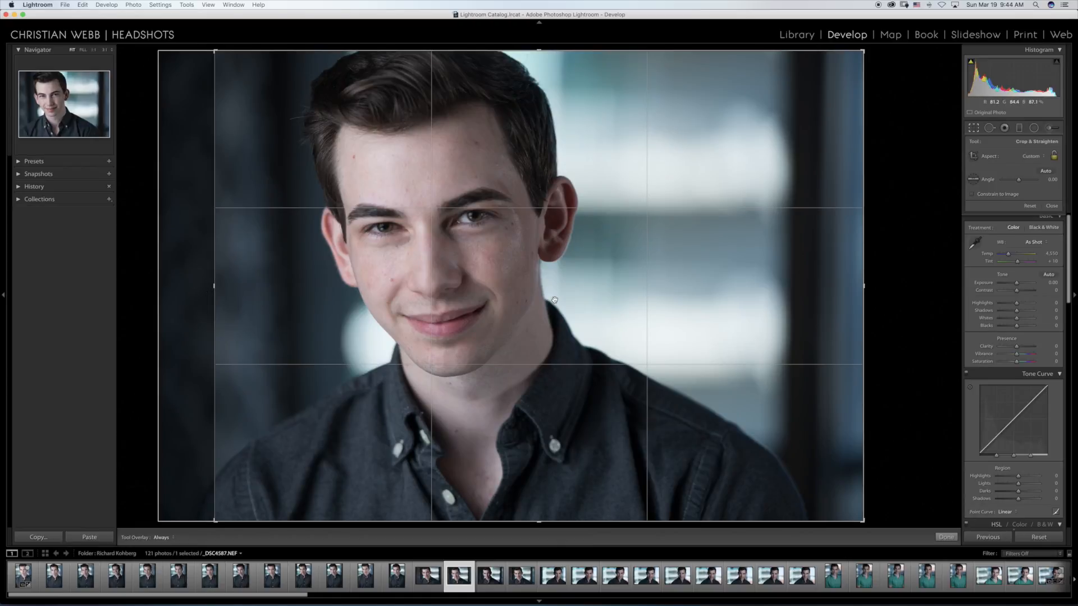
key(r)
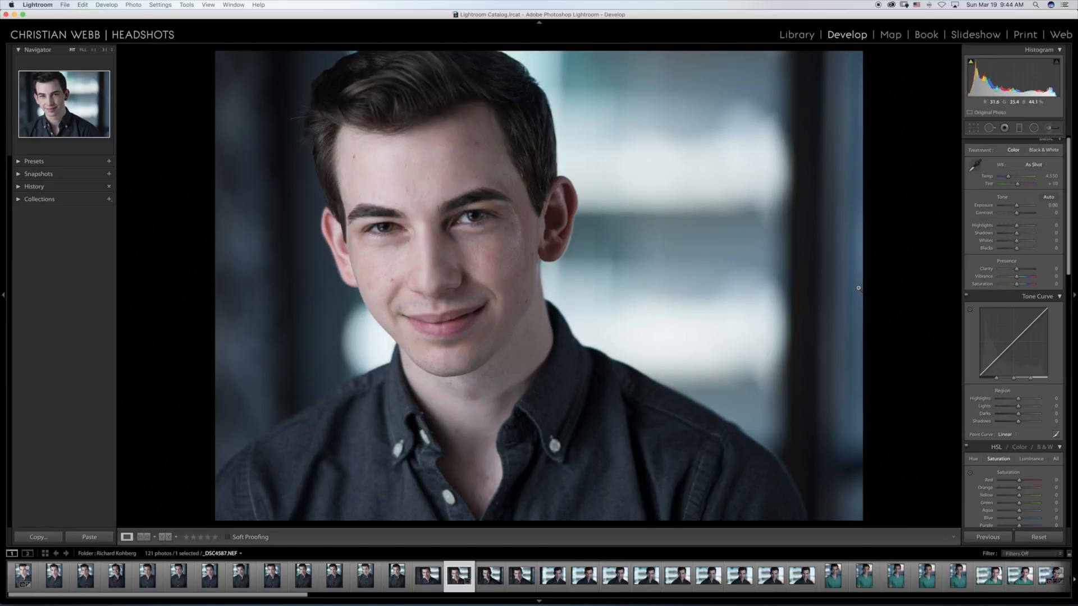
Step: Review the next horizontal headshots, moving on to _DSC4590.NEF with the subject on the right of the frame
key(Right)
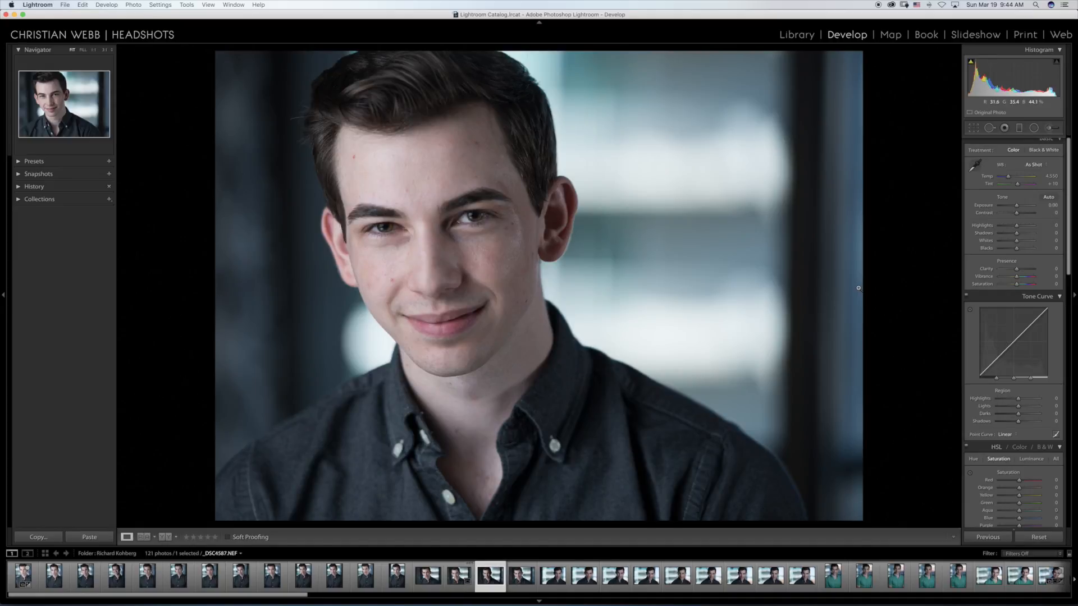
key(Right)
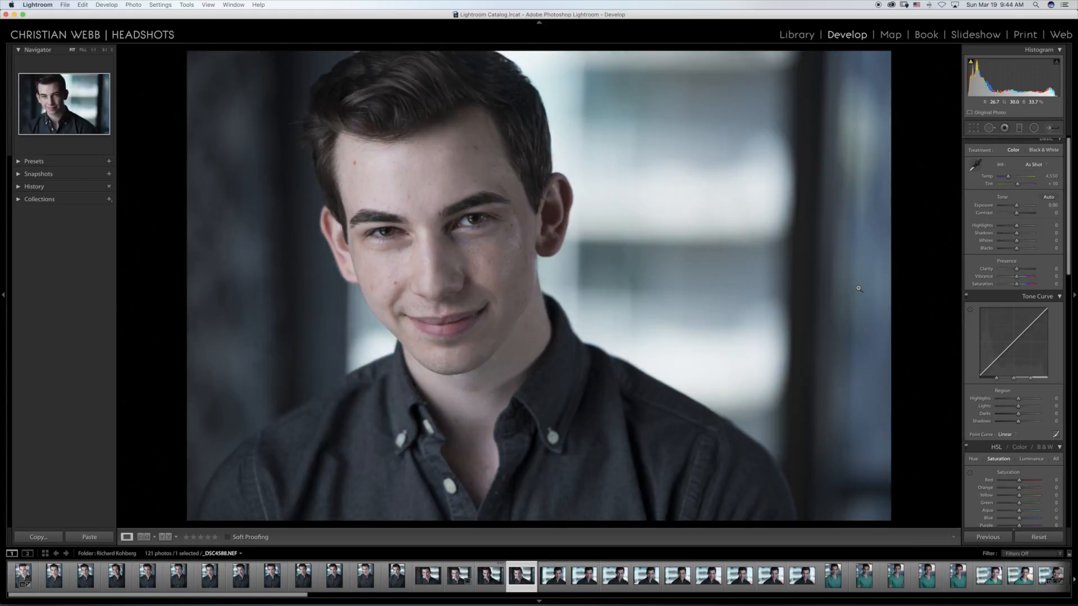
key(Right)
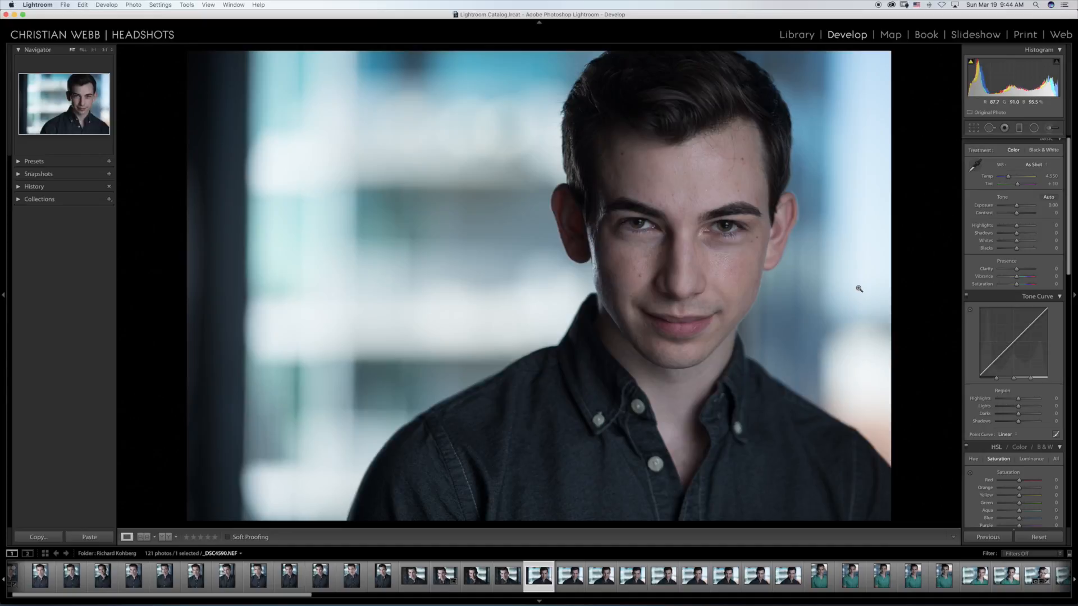
Step: Move on to _DSC4591.NEF, inspect the eyes at close zoom, and rate the photo three stars
key(Right)
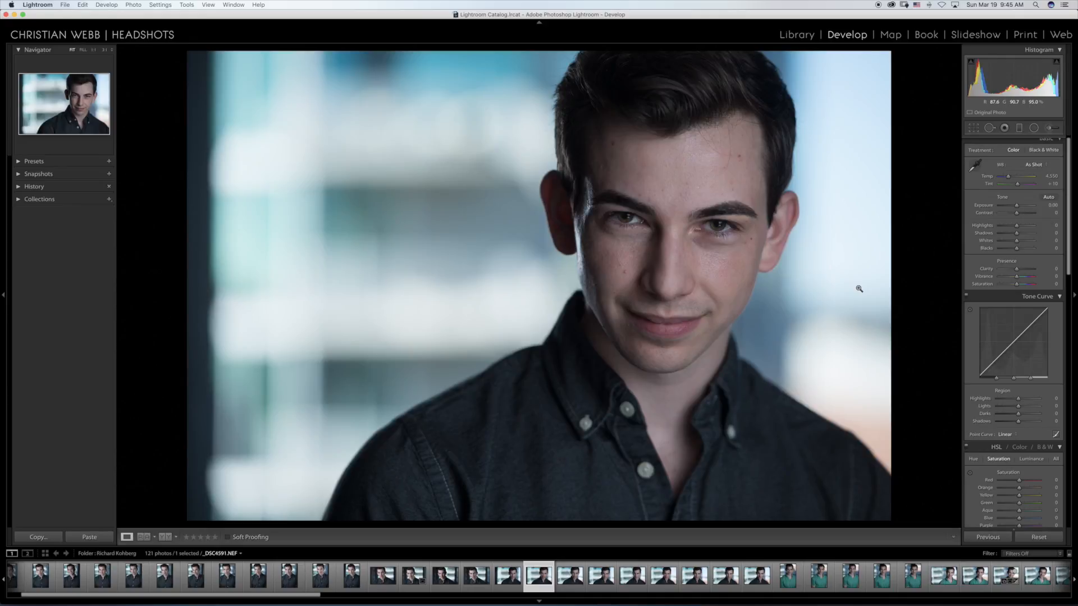
click(634, 226)
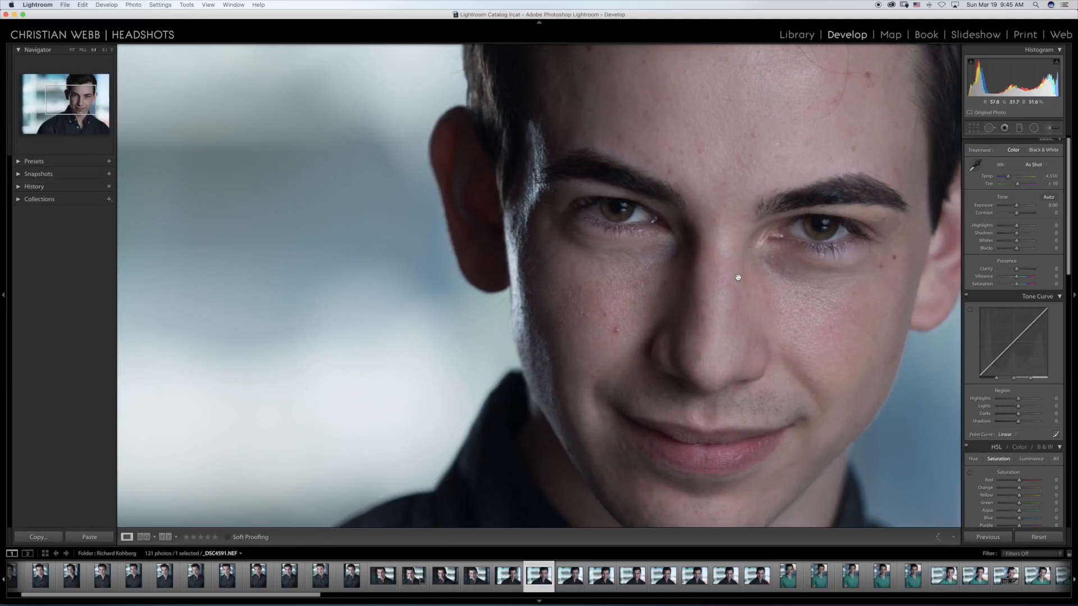
click(684, 247)
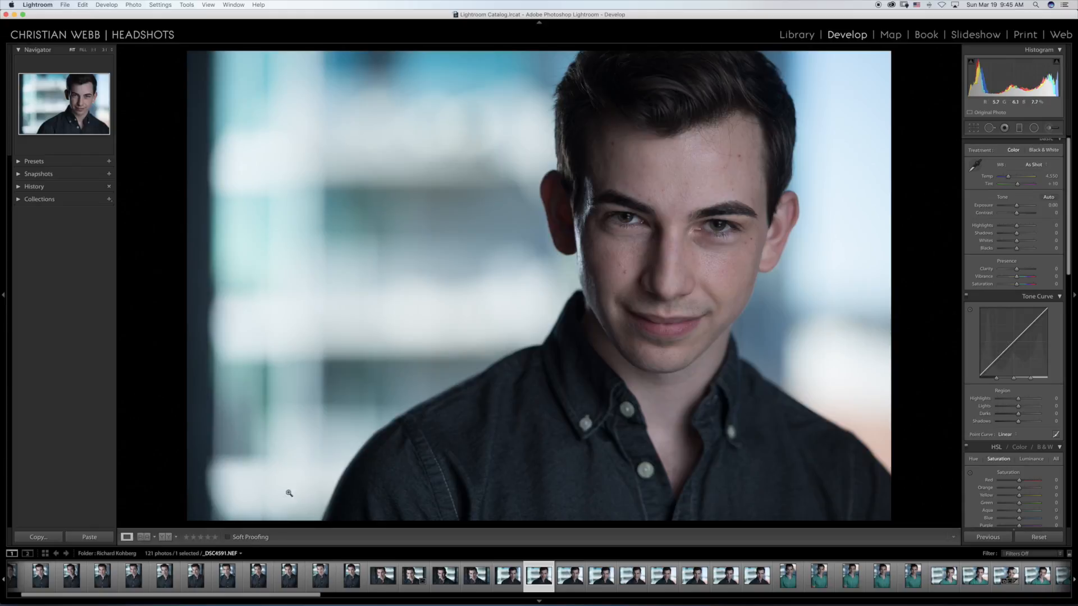
click(201, 538)
Step: Set the camera calibration profile of _DSC4591.NEF to Camera Portrait
scroll(1038, 352, down, 15)
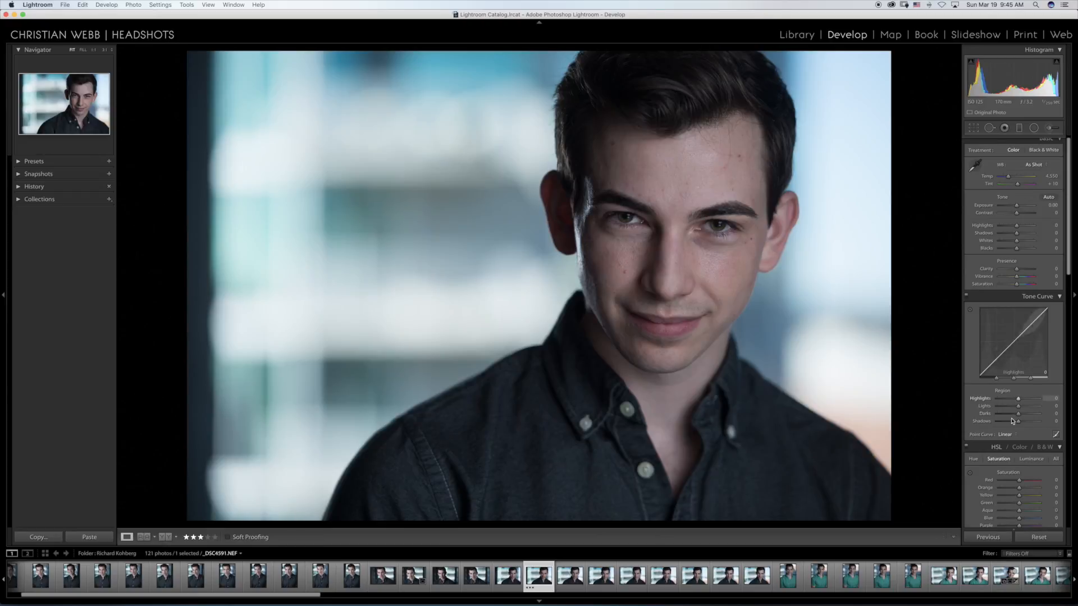
click(1035, 412)
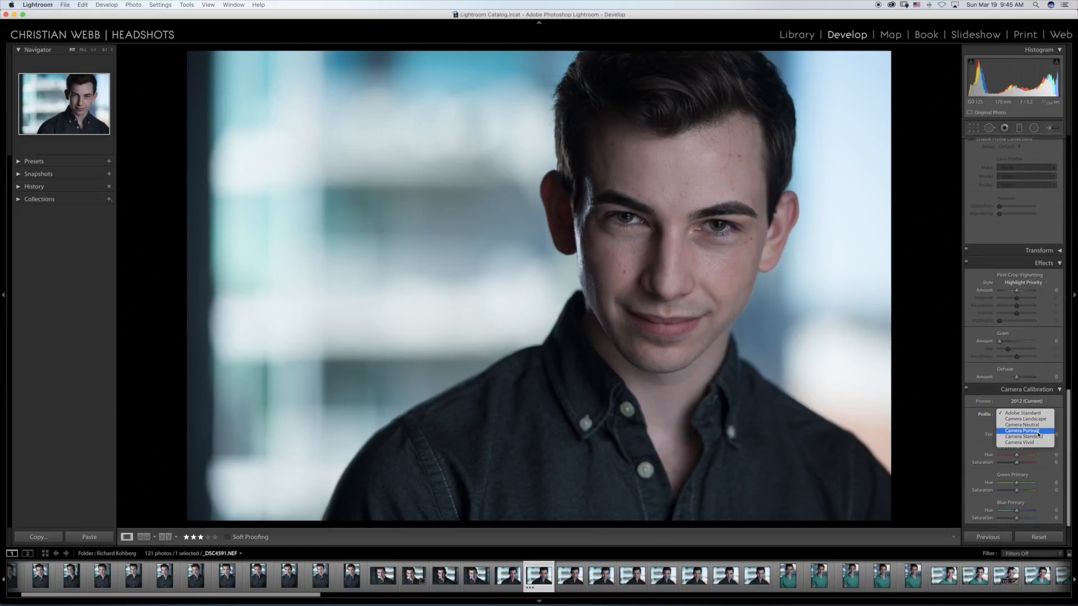
click(1037, 430)
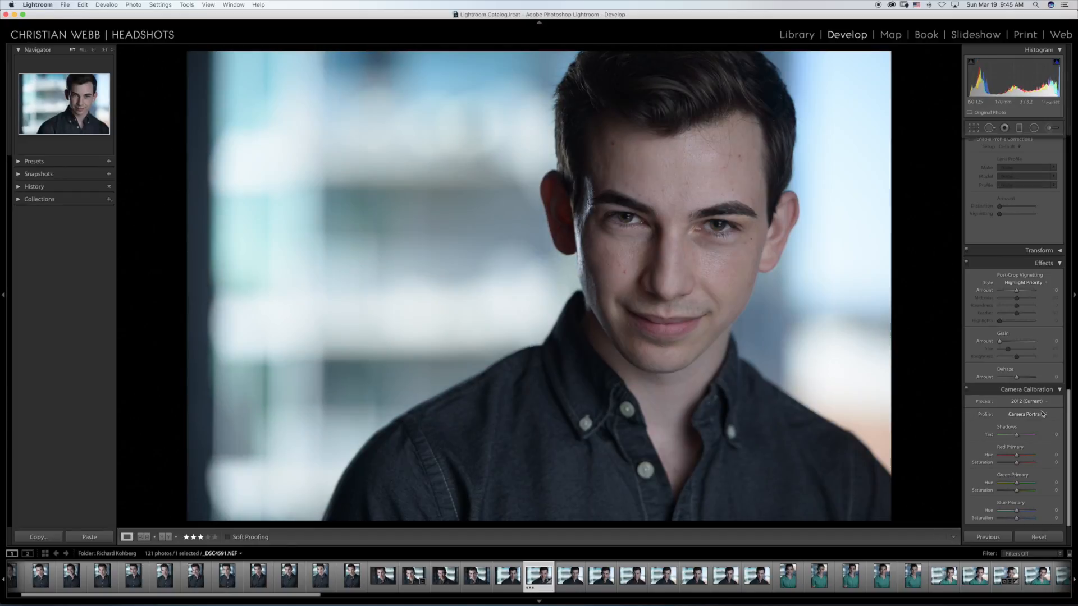
Step: Set the photo's Clarity to +10, Contrast to +8 and Vibrance to +11
scroll(1033, 415, up, 10)
scroll(1031, 400, up, 5)
drag(1015, 273, 1018, 273)
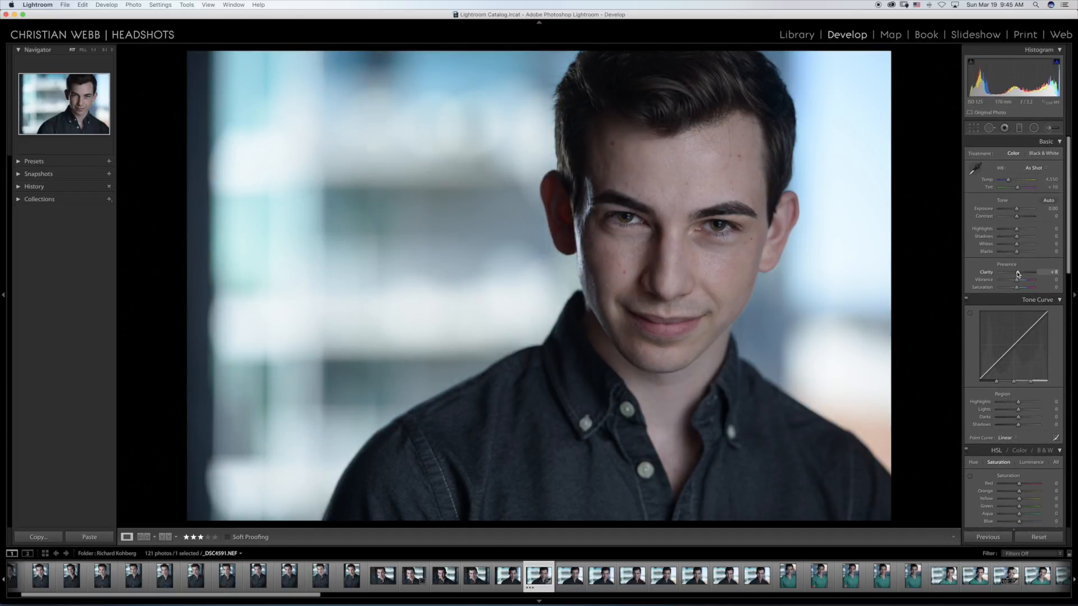
drag(1017, 217, 1018, 217)
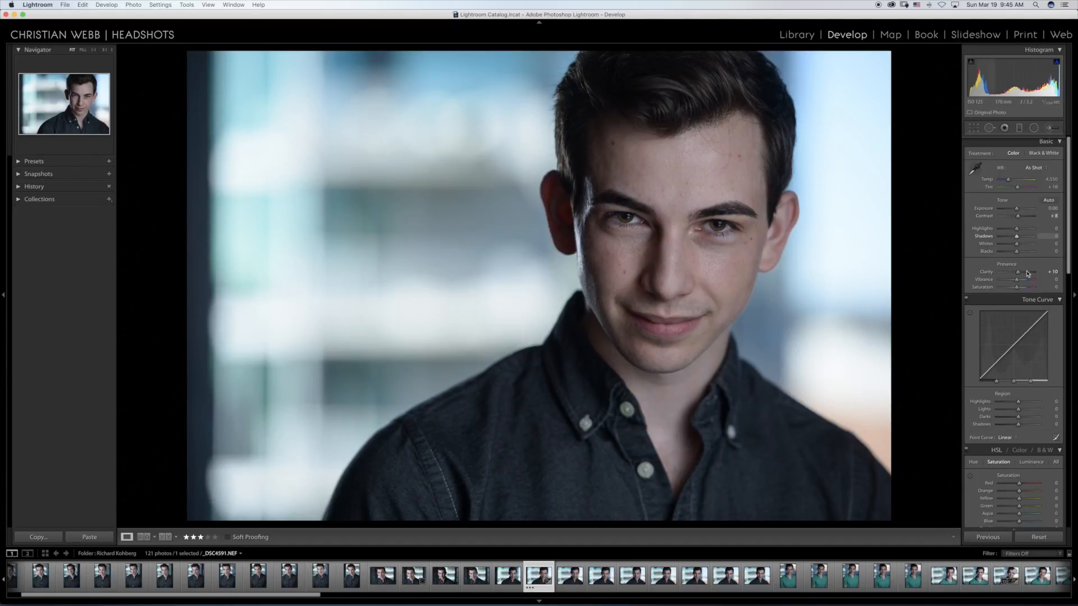
drag(1014, 281, 1017, 281)
Step: Raise the HSL saturation of Aqua to +10 and Blue to +9
scroll(1013, 337, down, 3)
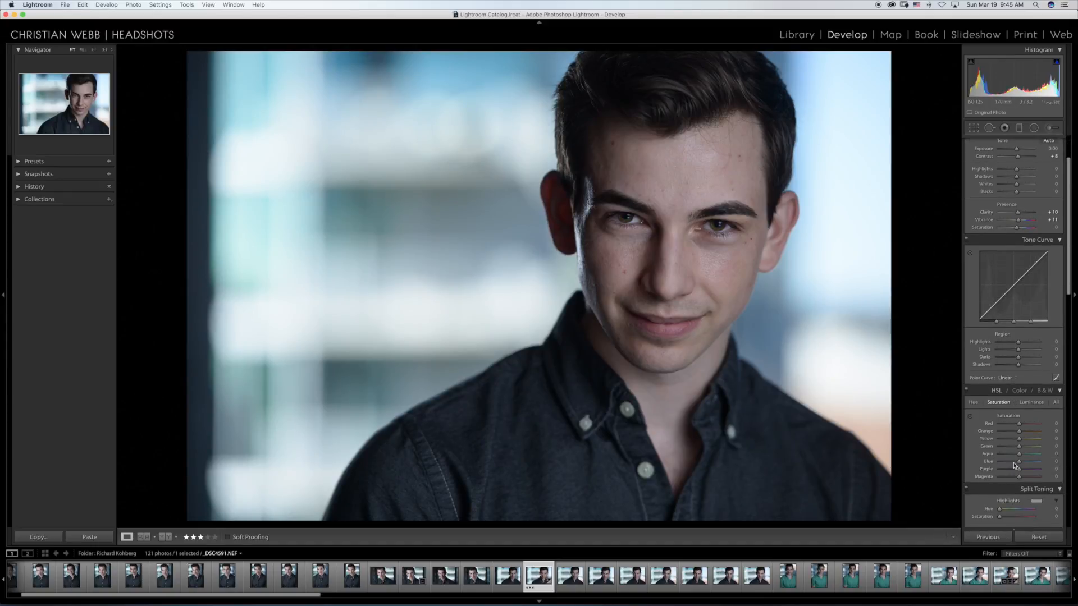
drag(1019, 454, 1022, 462)
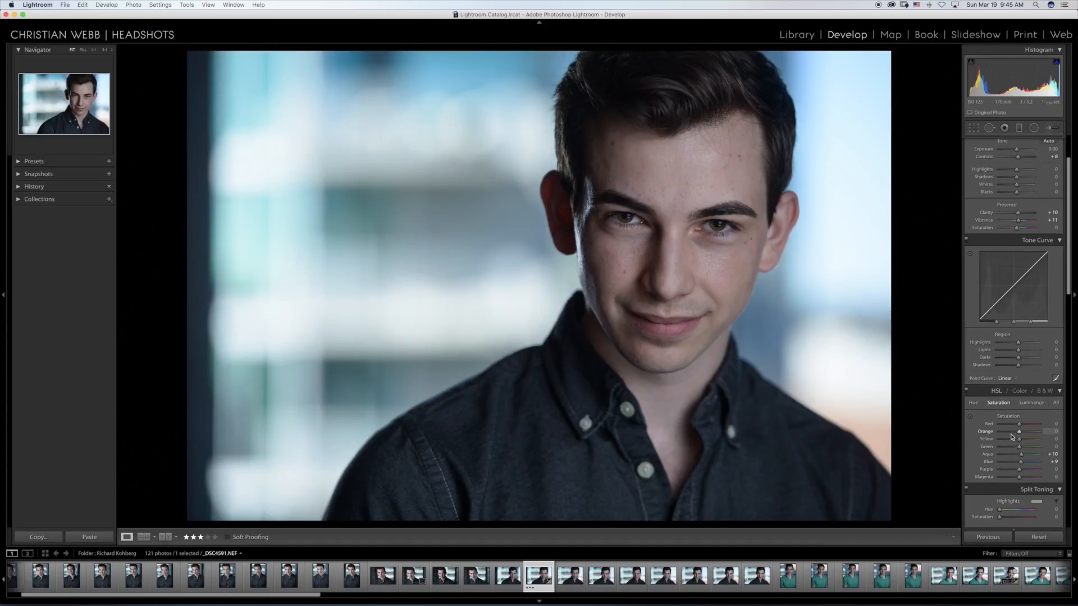
scroll(1017, 410, up, 4)
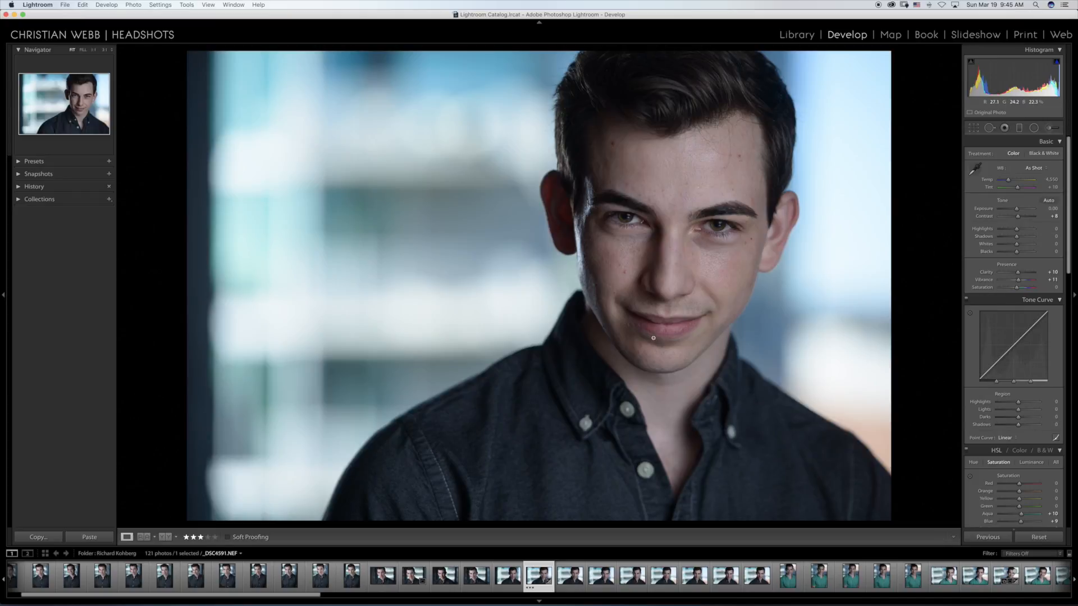
Step: Keep the three-star rating and open the export settings for _DSC4591.NEF
click(199, 538)
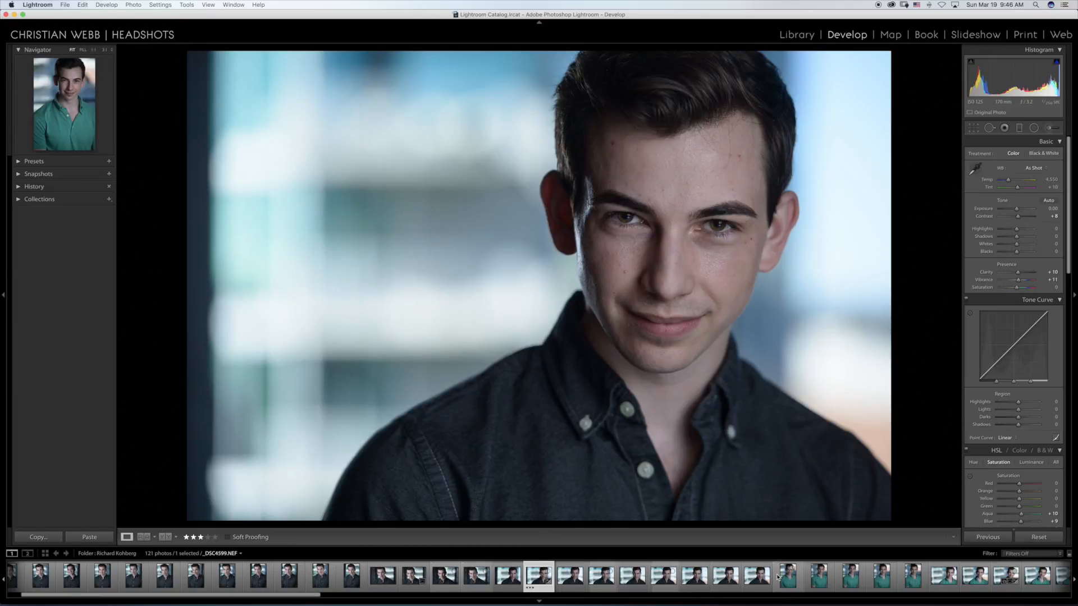
right_click(547, 567)
mouse_move(589, 557)
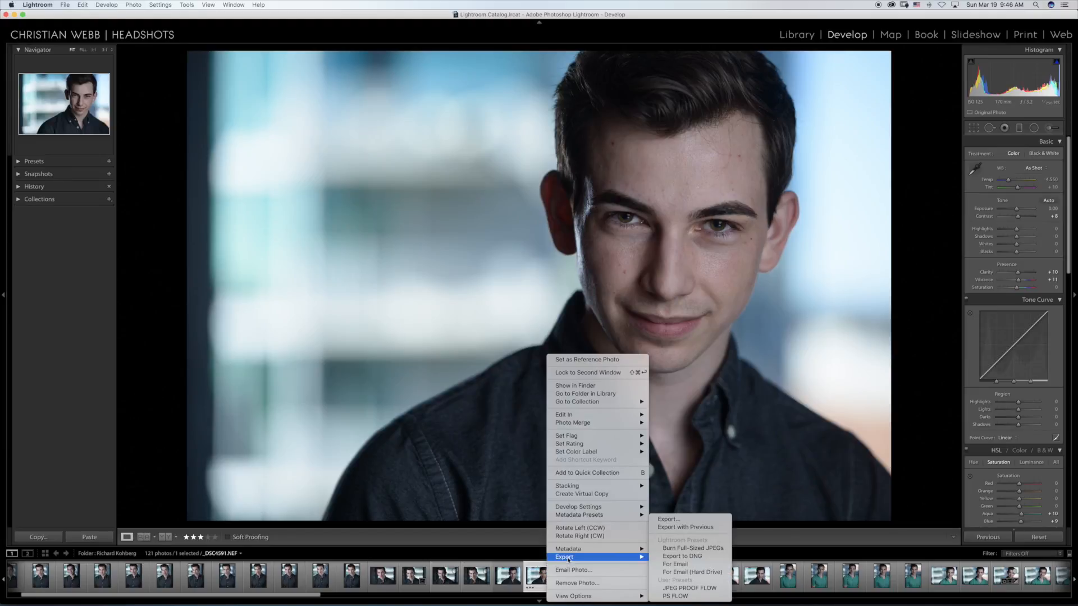
click(670, 525)
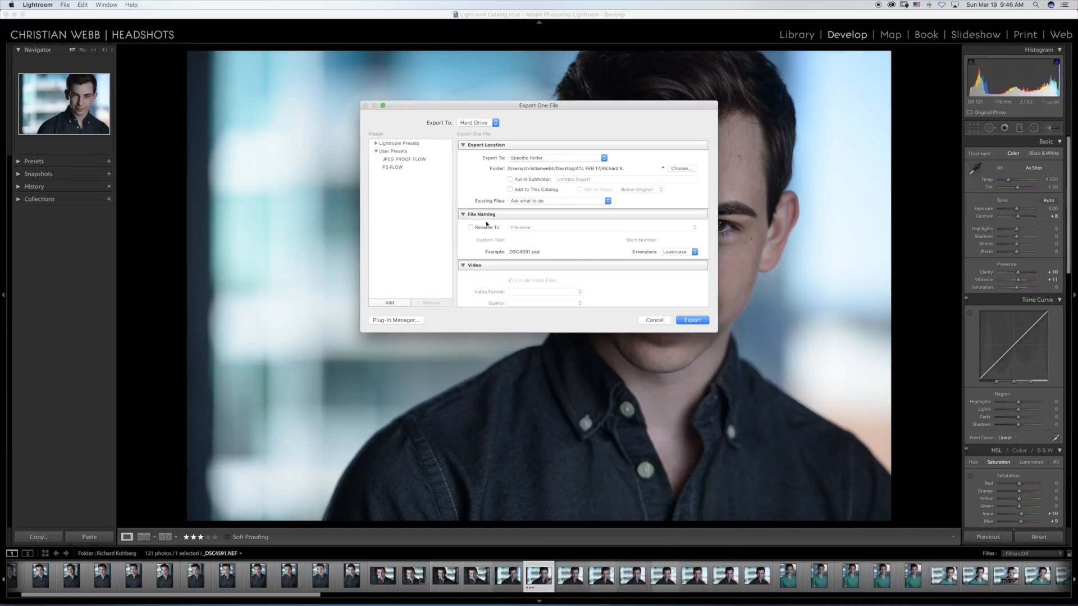
Step: Examine the JPEG PROOF FLOW export preset, including its file format, image sizing, metadata and watermark settings
click(402, 161)
scroll(598, 258, down, 5)
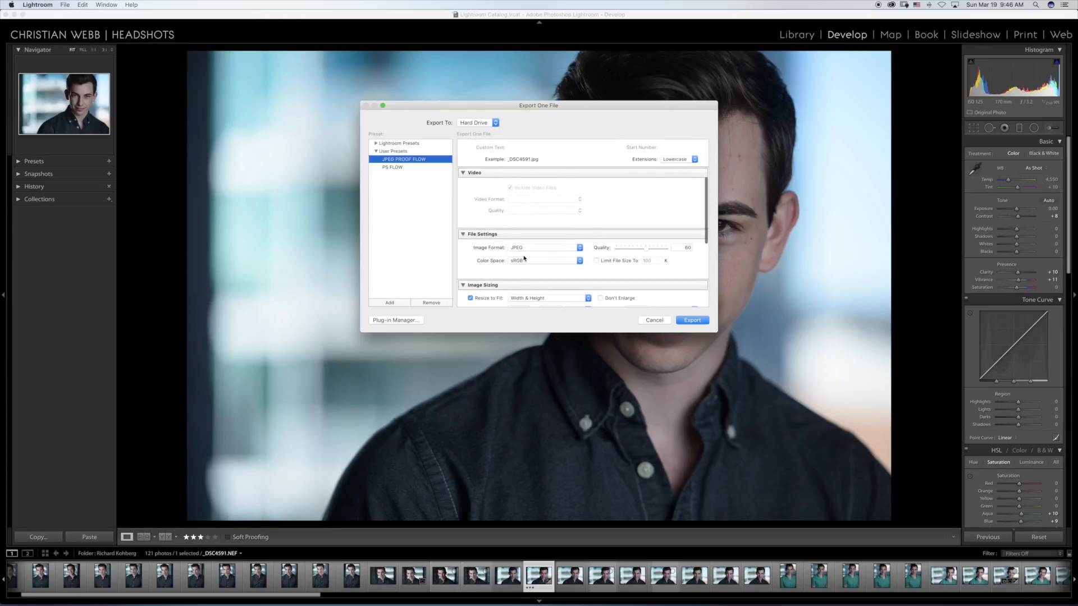
scroll(581, 259, down, 2)
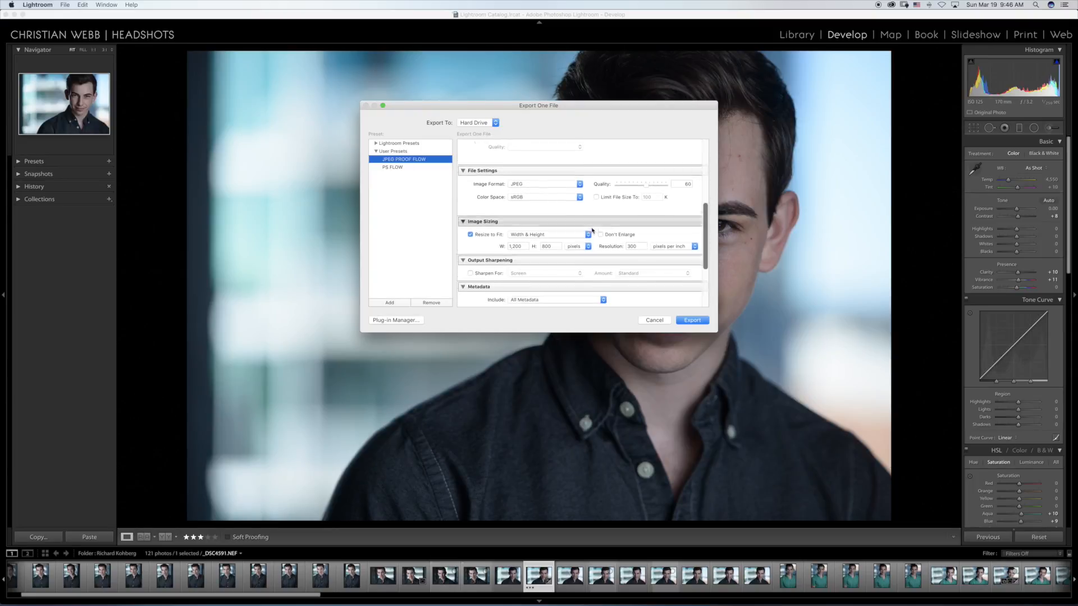
scroll(517, 244, down, 2)
scroll(550, 248, down, 3)
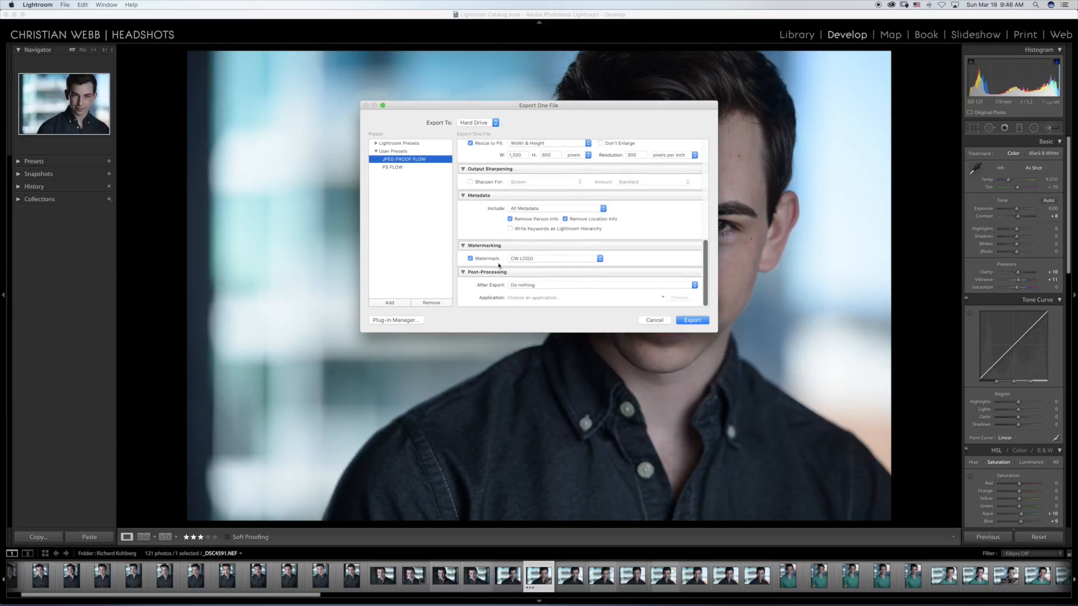
scroll(552, 264, up, 10)
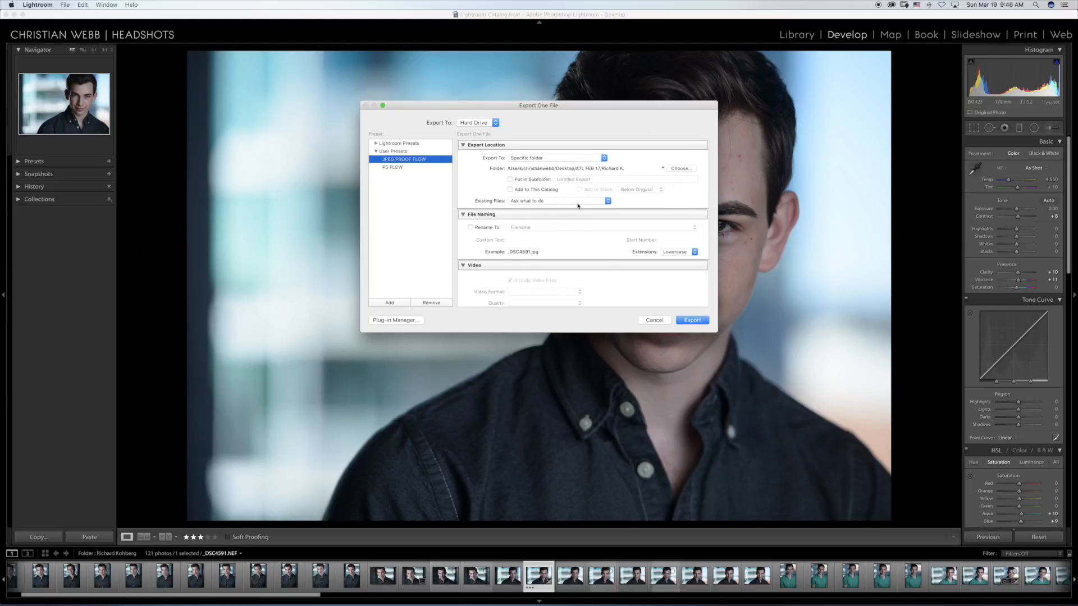
Step: Choose the PS FLOW export preset and check its file format, colour space, sizing and watermark settings
click(395, 168)
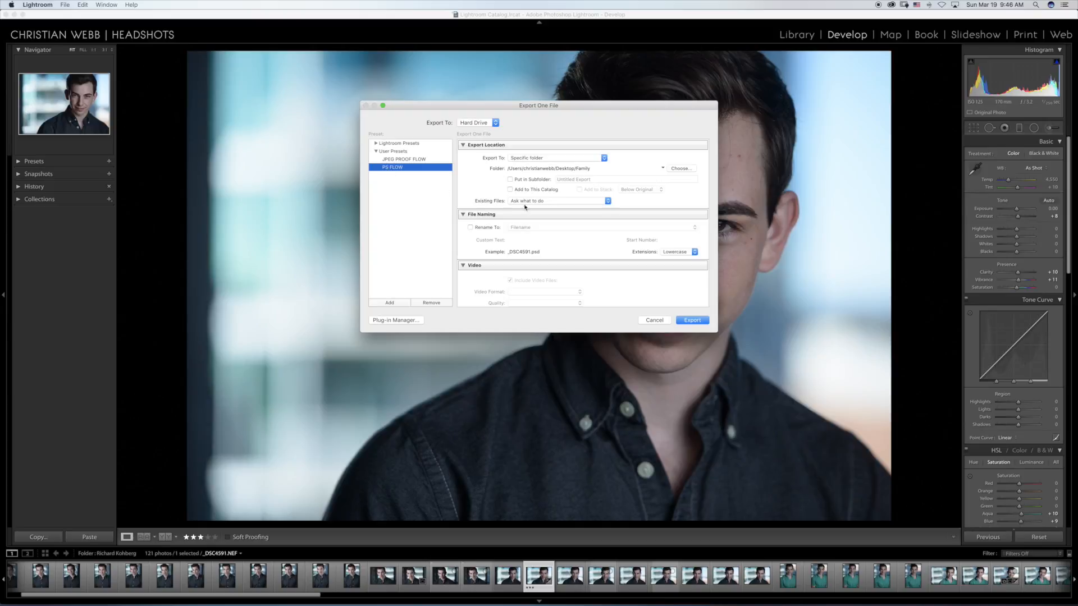
scroll(548, 215, down, 5)
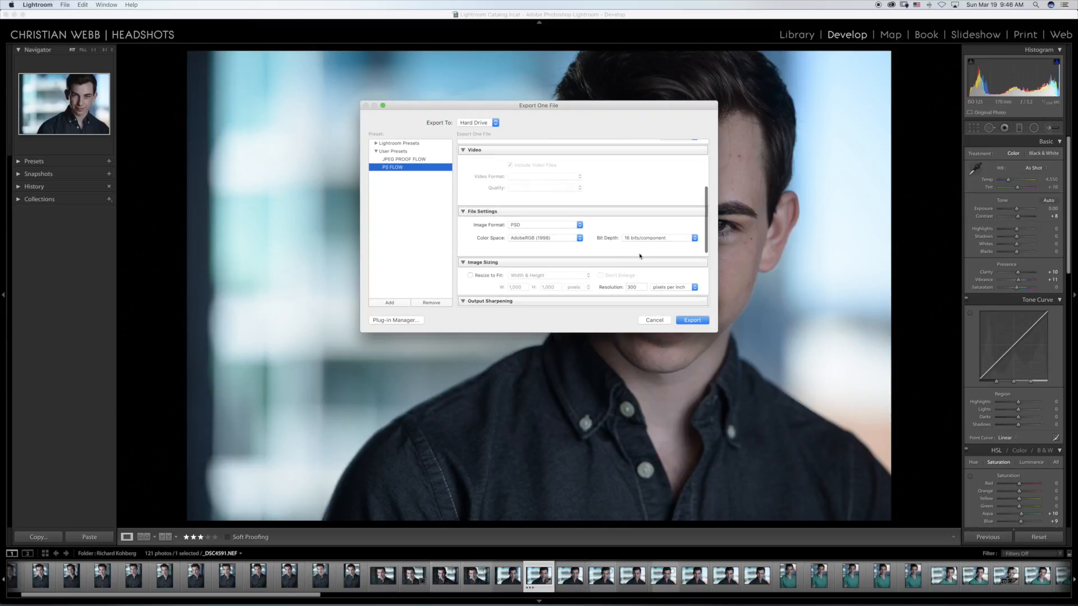
scroll(587, 247, down, 6)
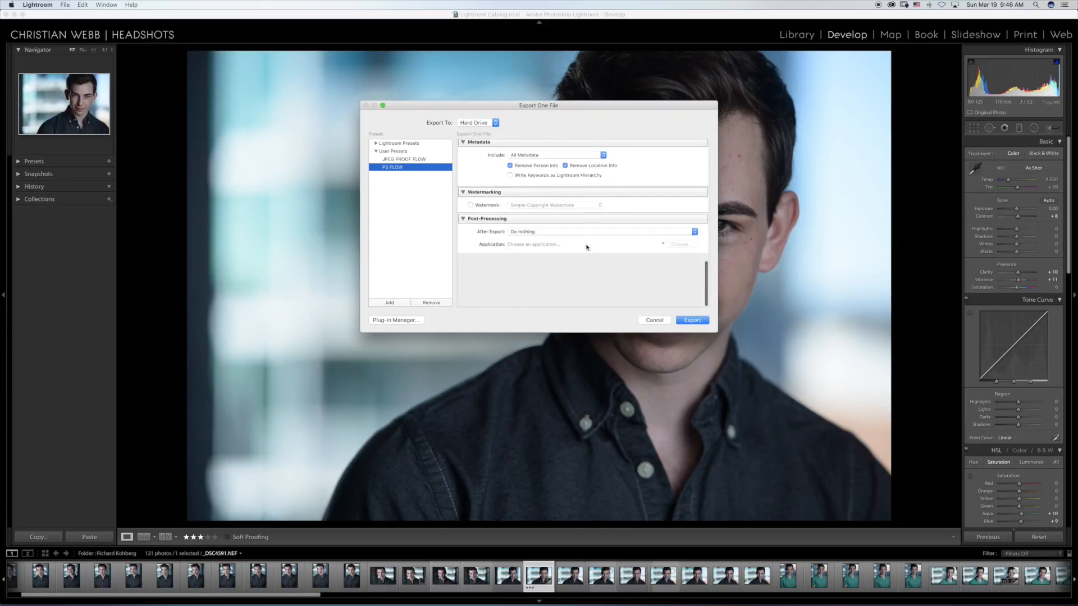
scroll(587, 247, up, 11)
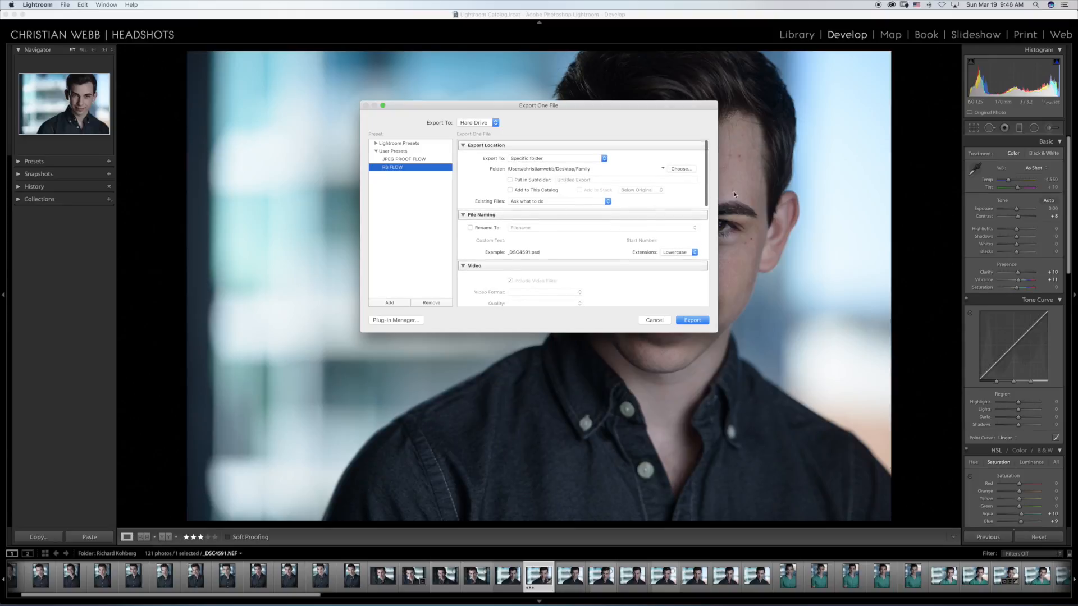
Step: Set the export destination to the RK-Sample folder on the iCloud Desktop and export the photo
click(678, 169)
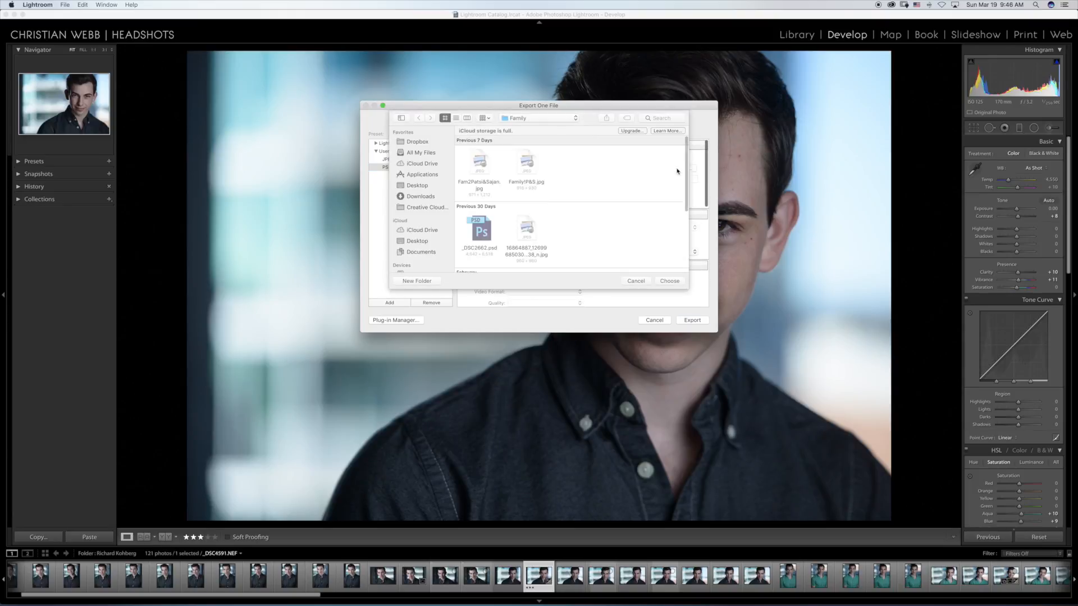
click(576, 119)
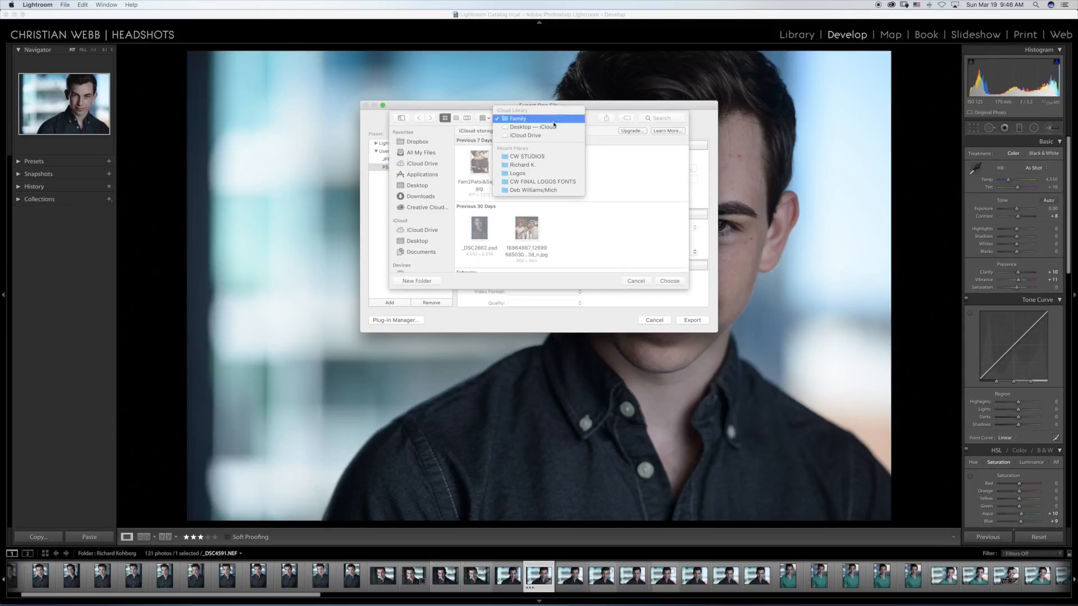
click(552, 127)
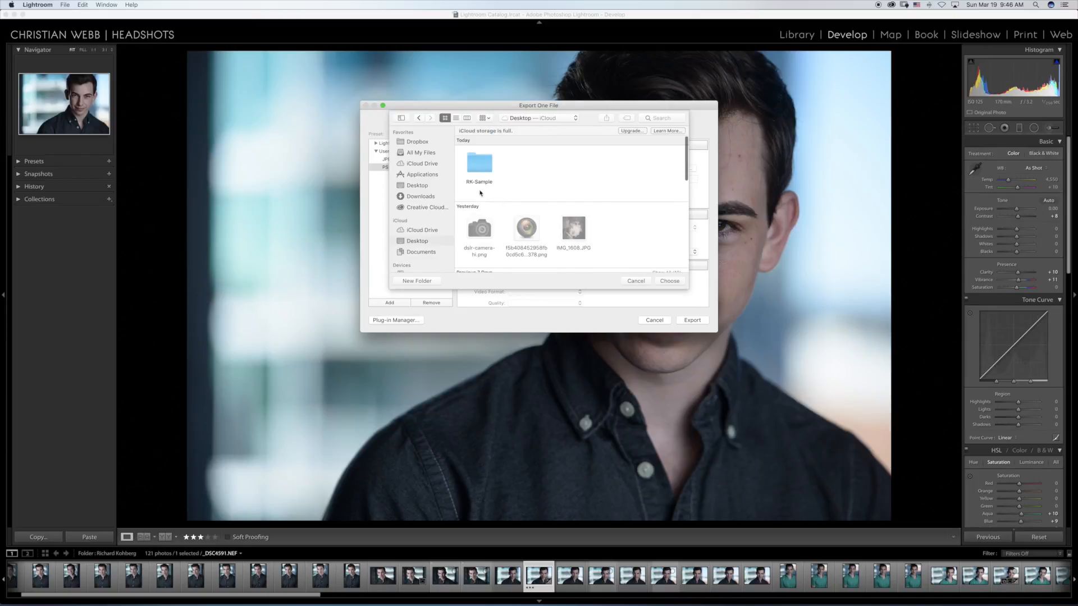
double_click(484, 167)
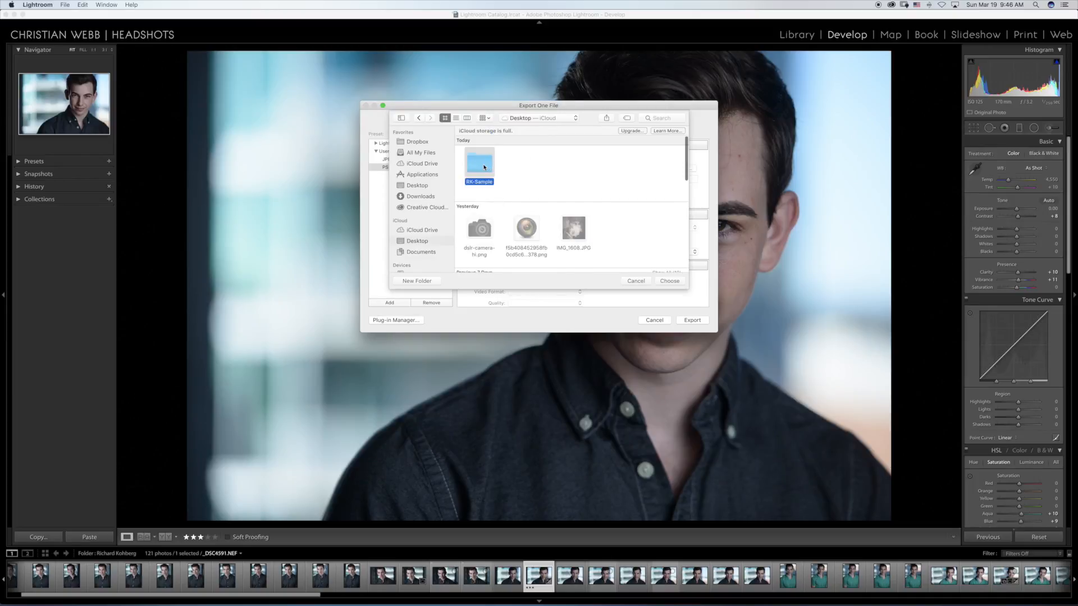
click(669, 281)
click(692, 319)
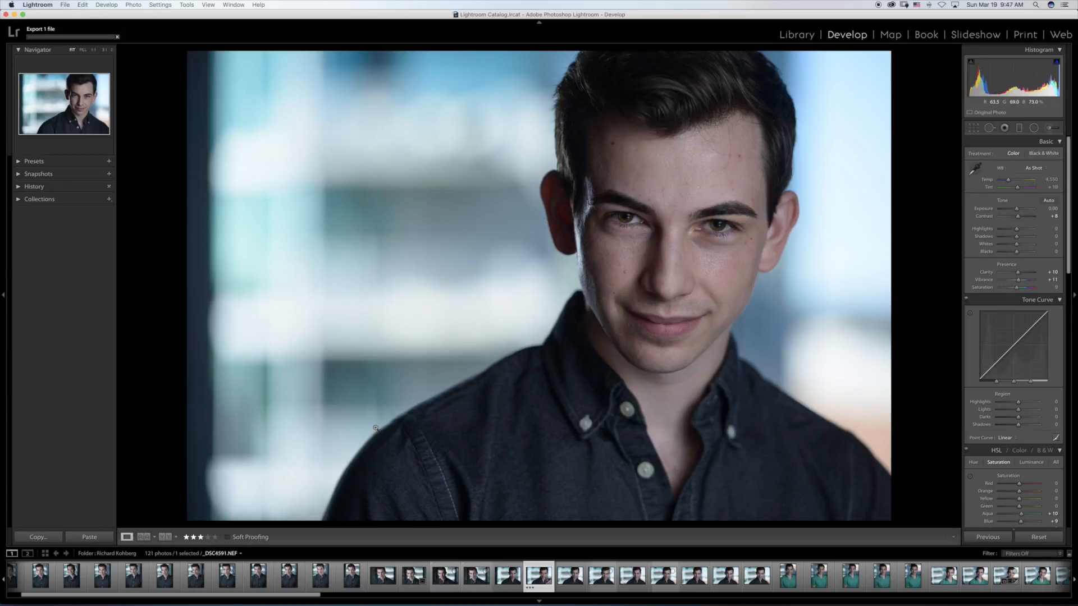
Step: Compare _DSC4591.NEF with the following headshot, _DSC4592.NEF, by switching back and forth, ending on _DSC4591.NEF
key(Right)
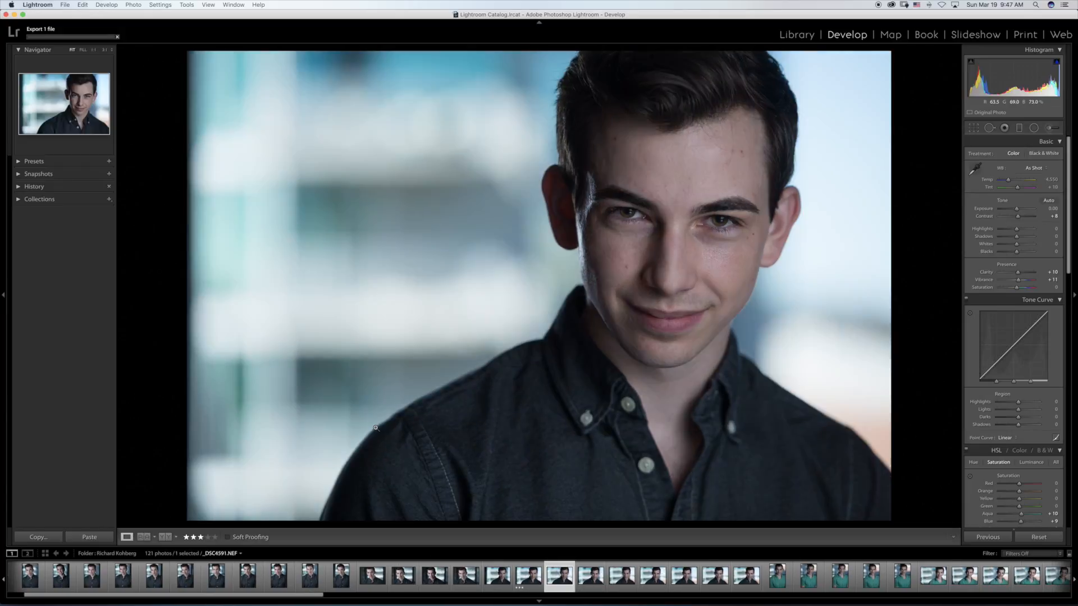
key(Left)
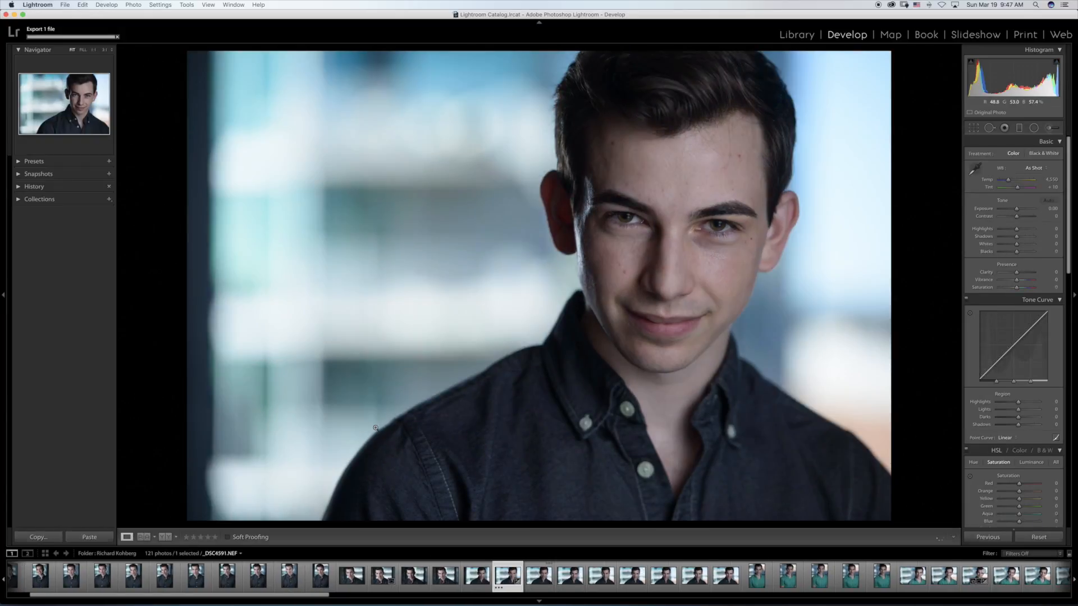
key(Right)
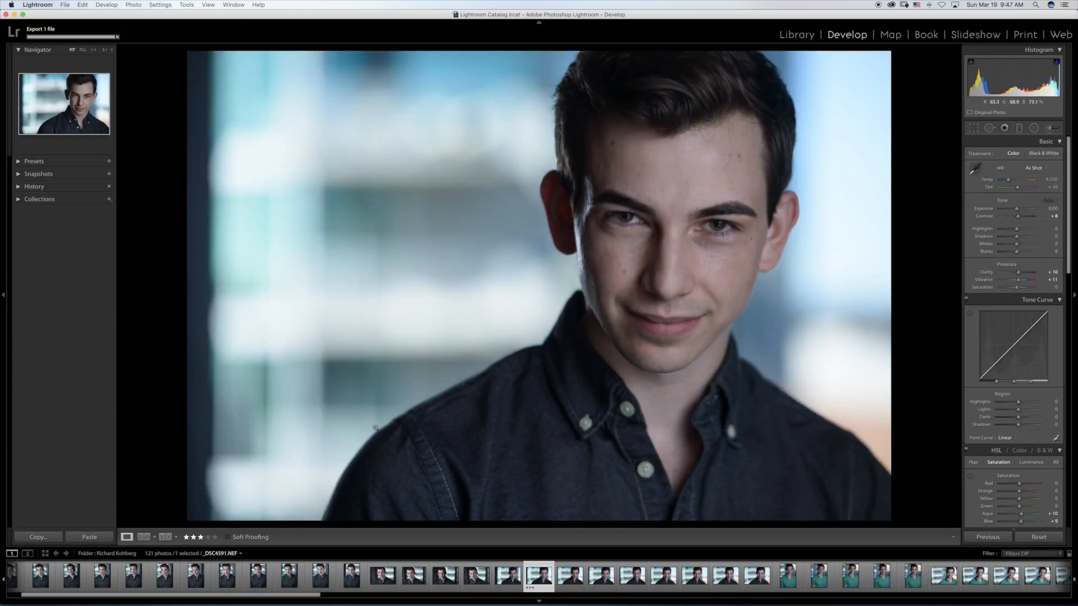
key(Right)
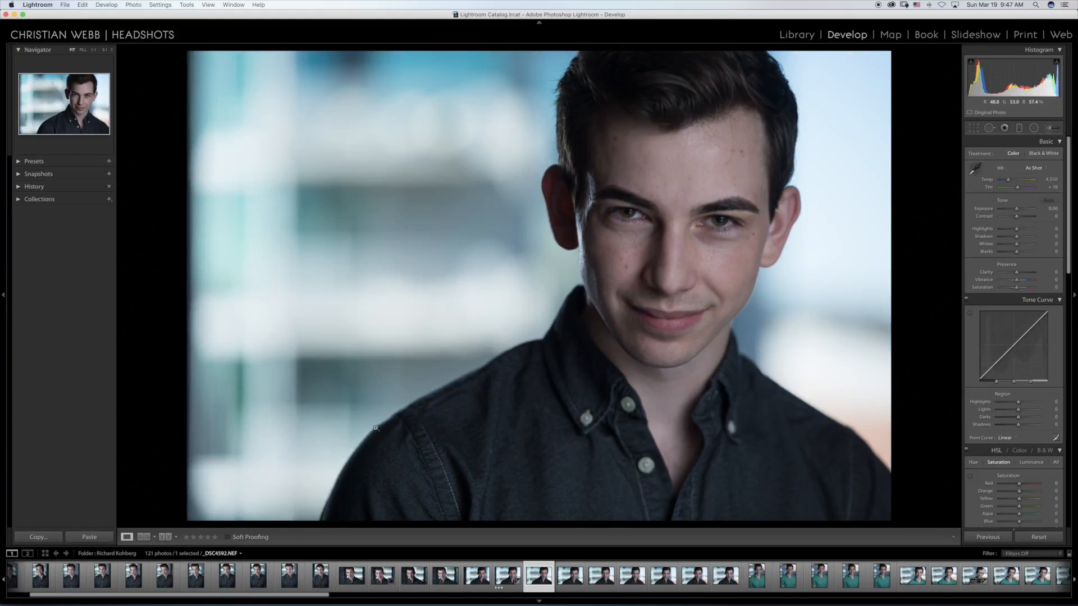
key(Left)
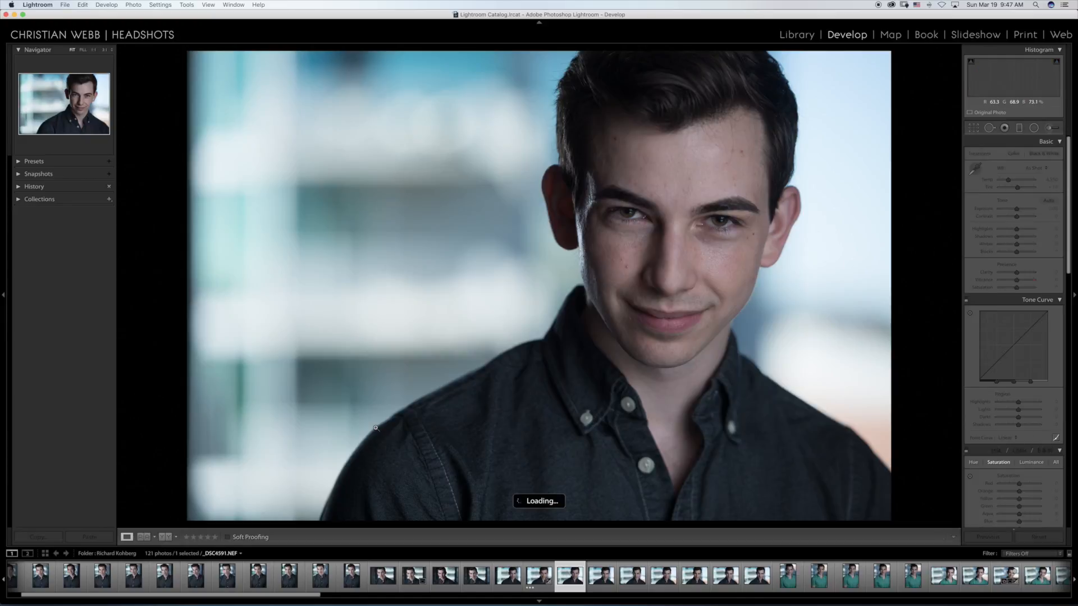
key(Right)
key(Left)
key(Right)
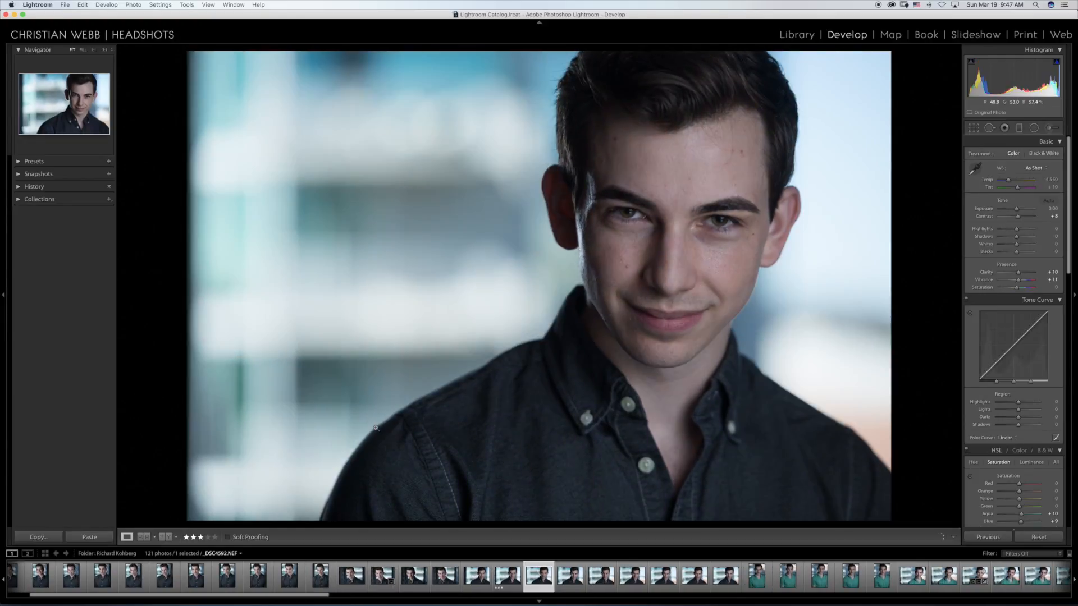
key(Left)
key(Right)
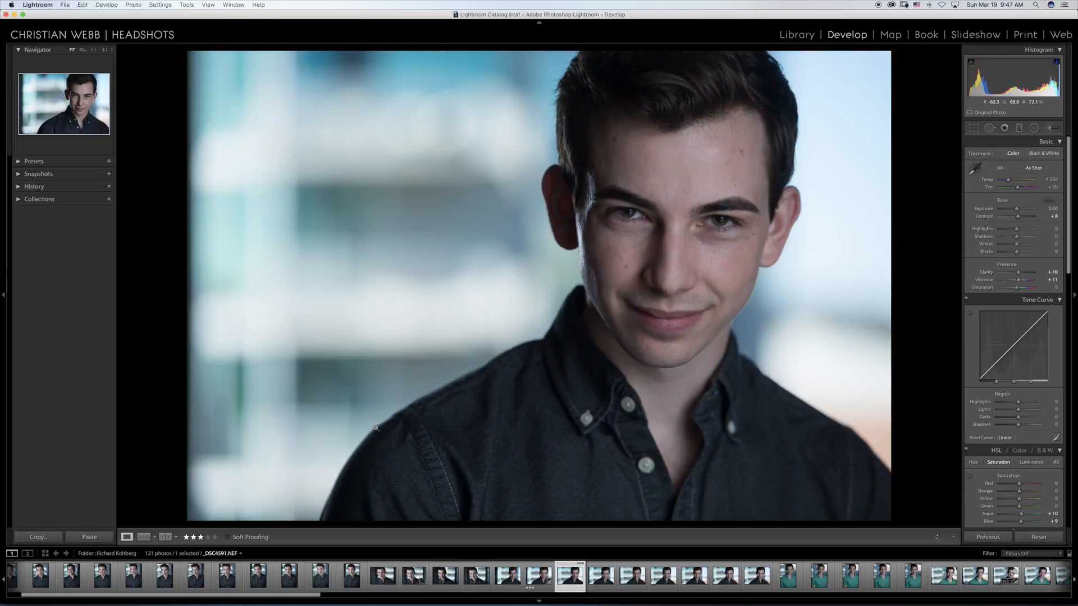
key(Left)
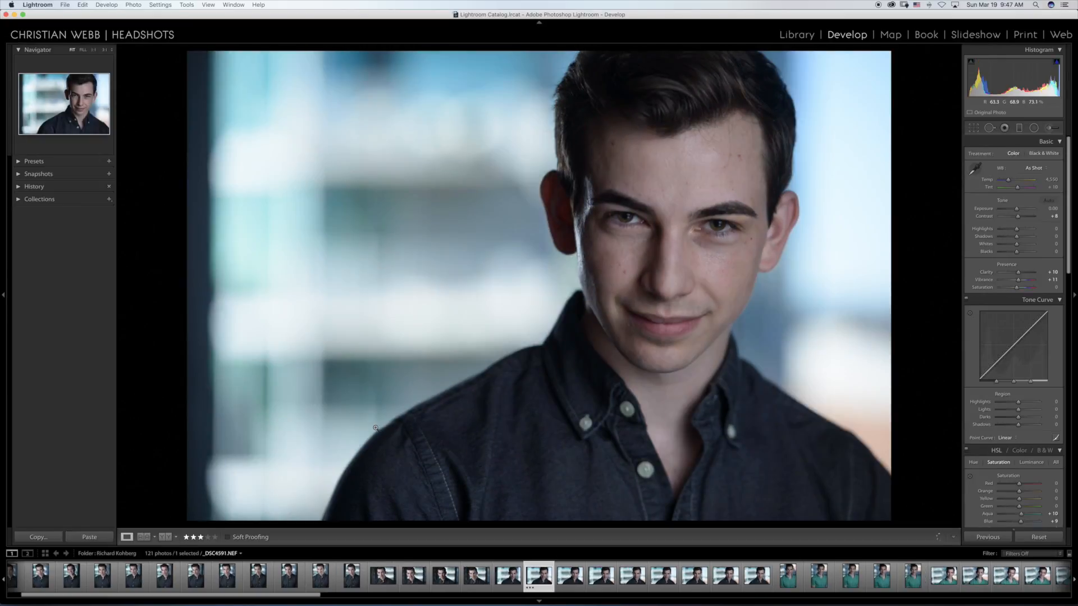
Step: Compare headshot _DSC4592.NEF with _DSC4591.NEF, checking the framing of _DSC4592.NEF with the crop overlay
key(Right)
key(Right)
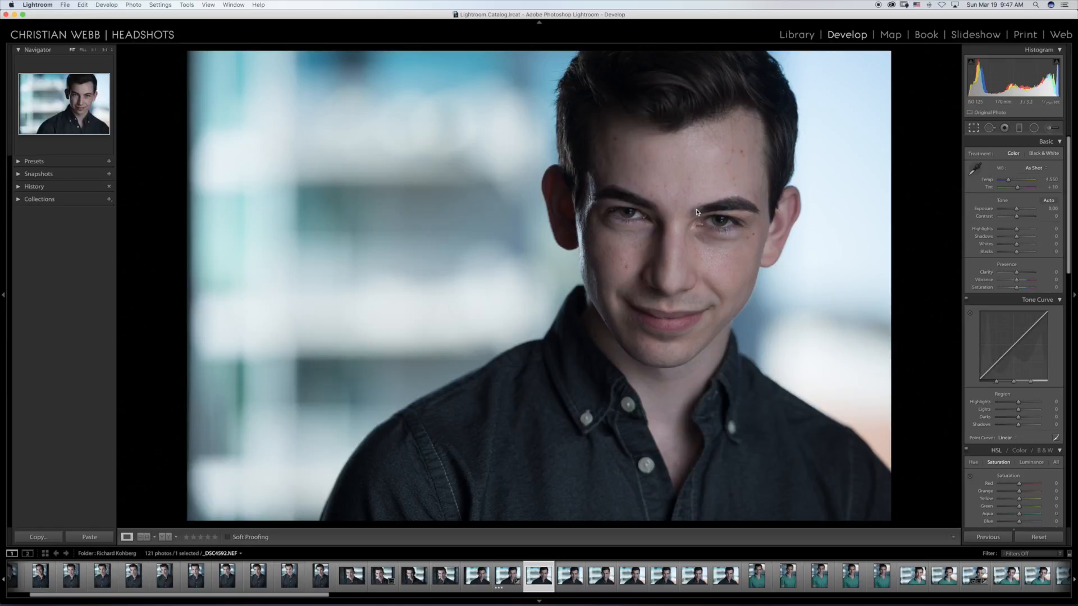
key(r)
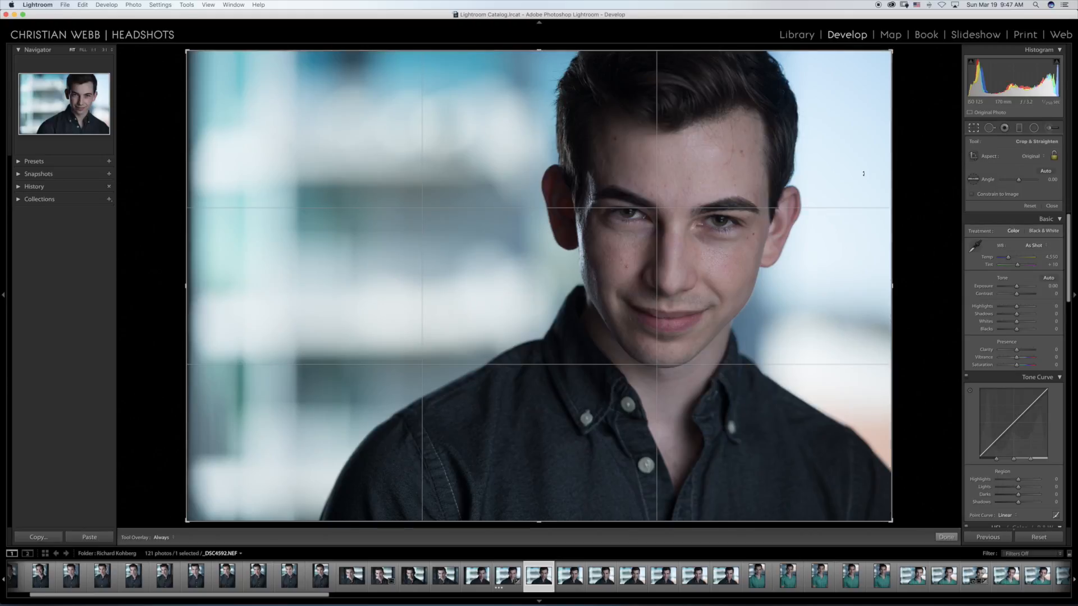
key(Return)
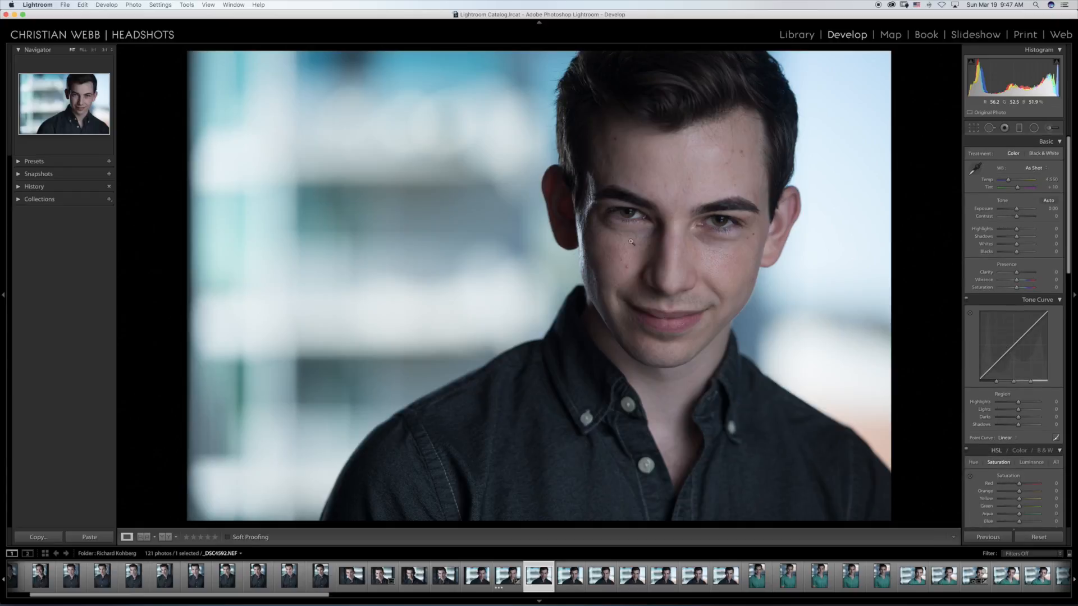
key(Left)
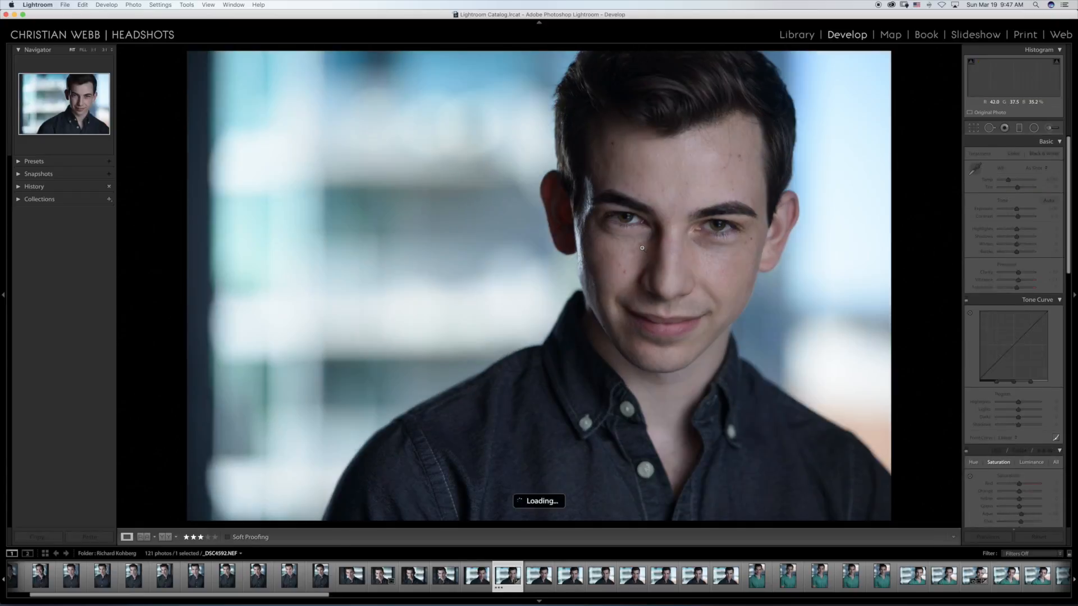
key(Right)
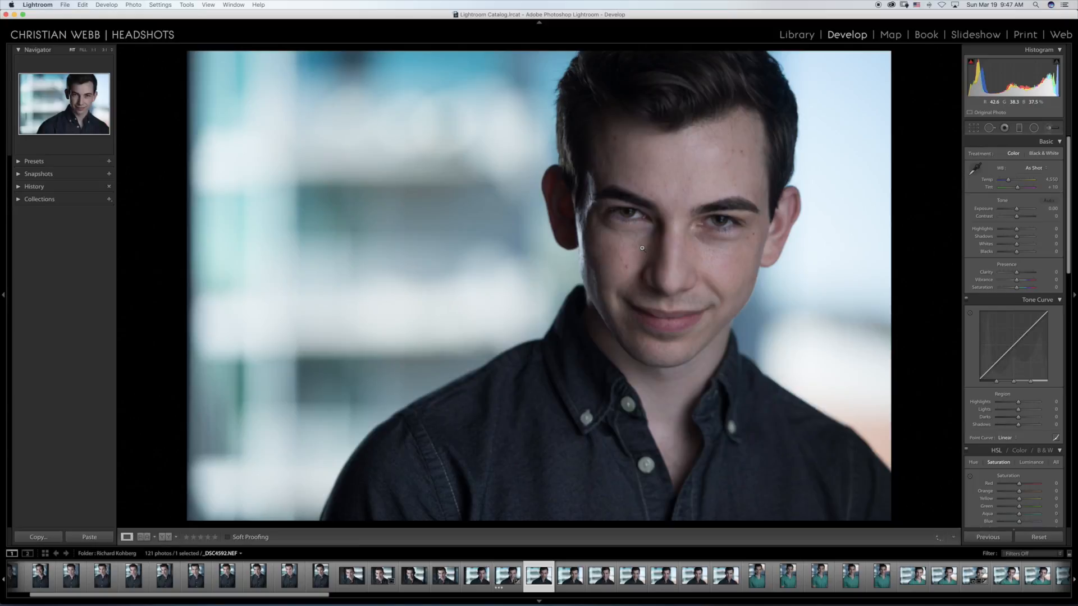
Step: Review the remaining dark-shirt headshots one by one, from the frame following _DSC4592.NEF through _DSC4598.NEF
key(Right)
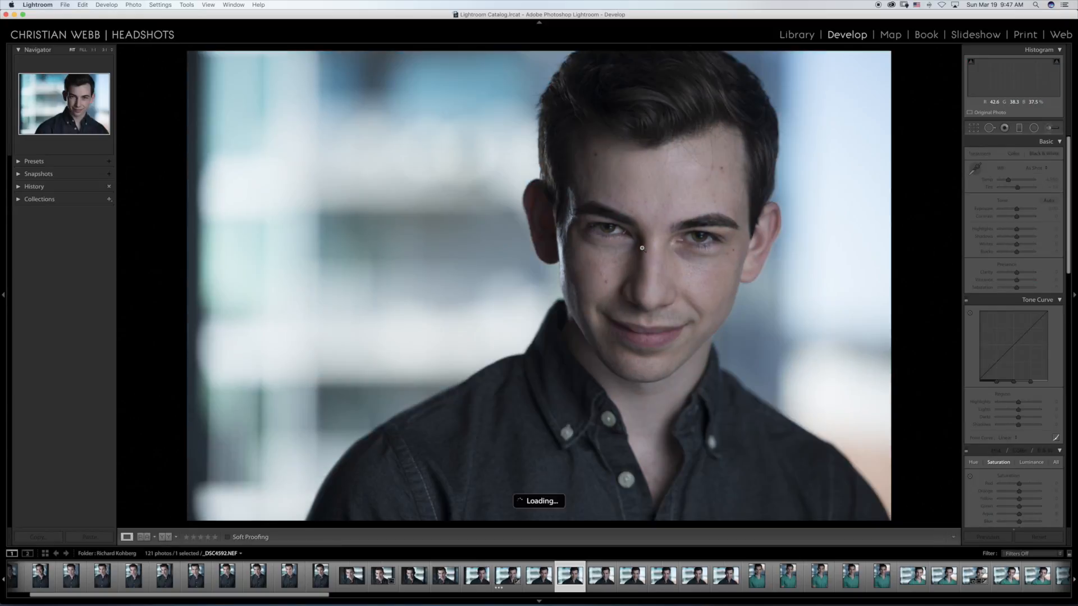
key(Right)
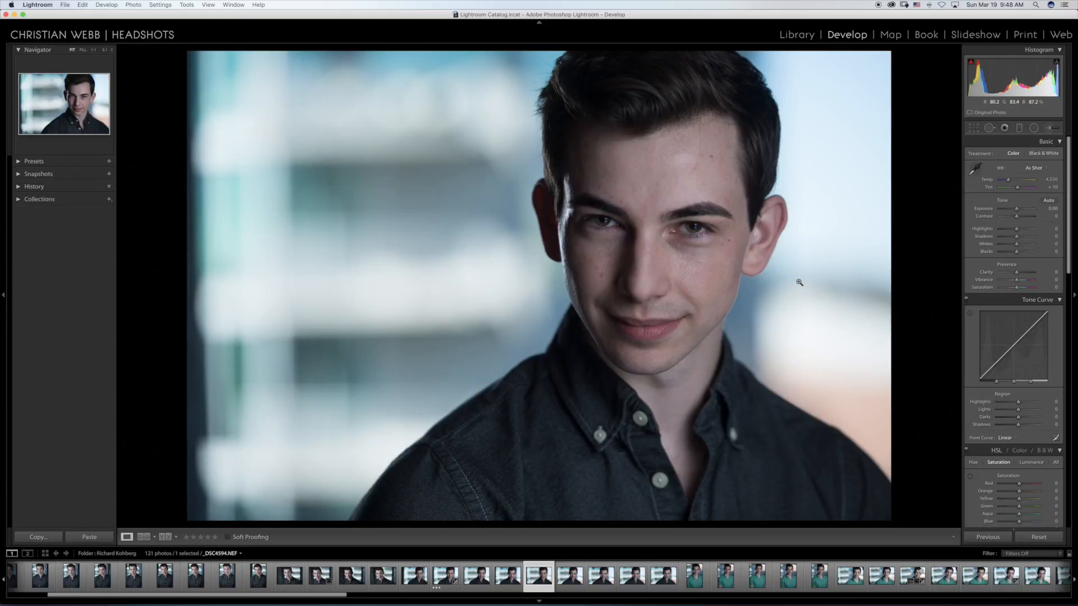
key(Right)
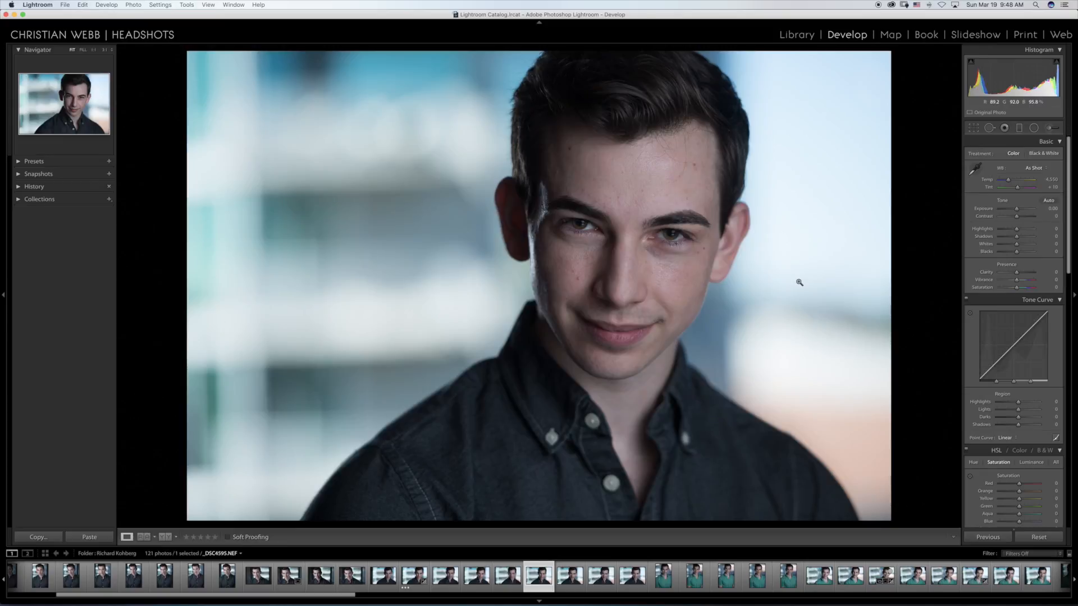
key(Right)
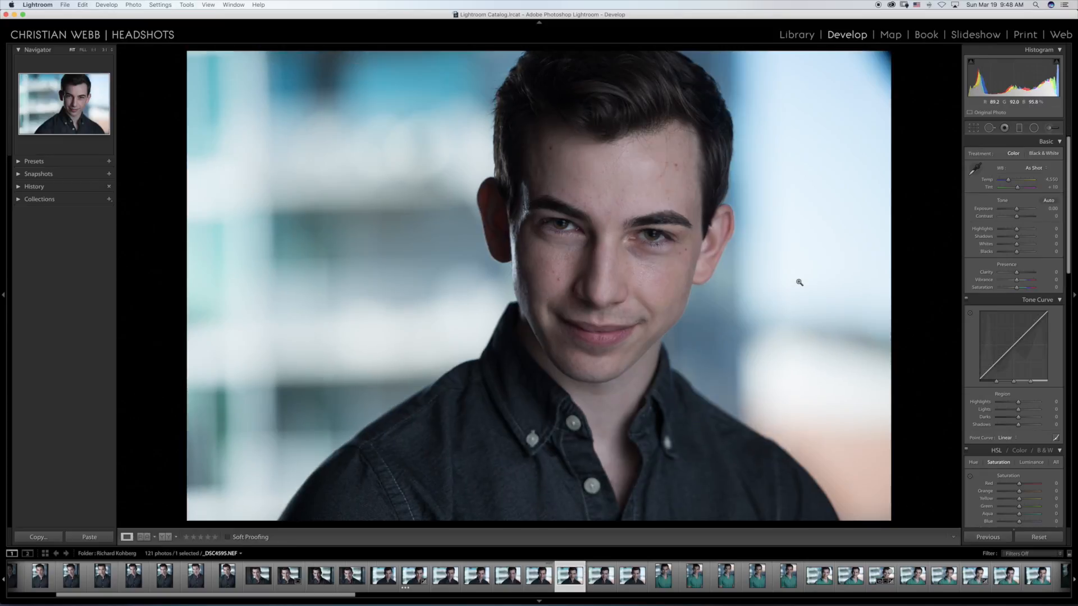
key(Right)
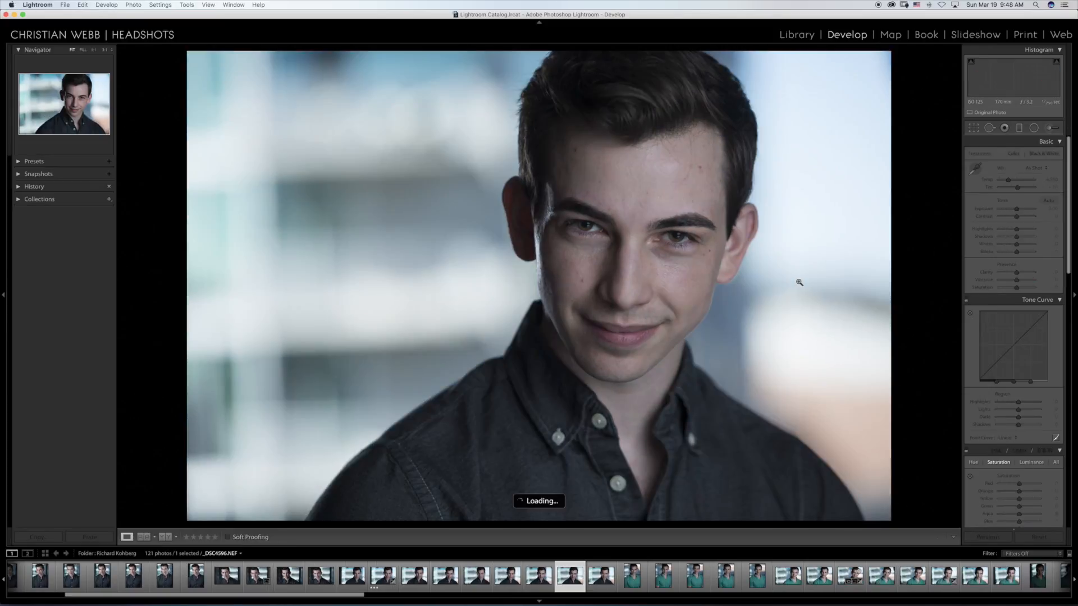
key(Right)
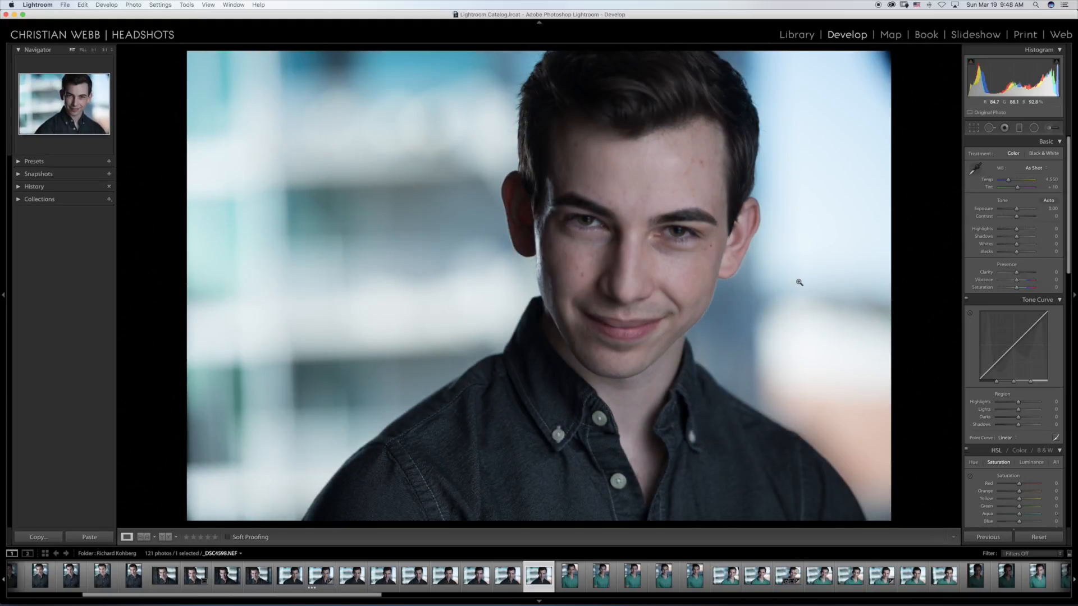
Step: Review the vertical green-shirt portraits from _DSC4599.NEF through _DSC4603.NEF, comparing expressions between the first and third frames
key(Right)
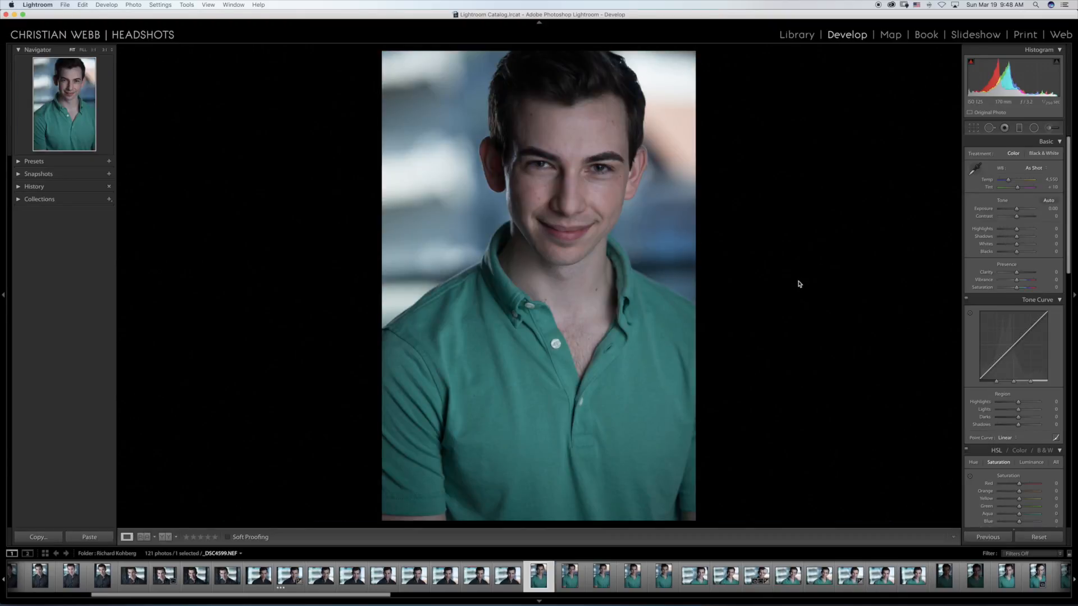
key(Right)
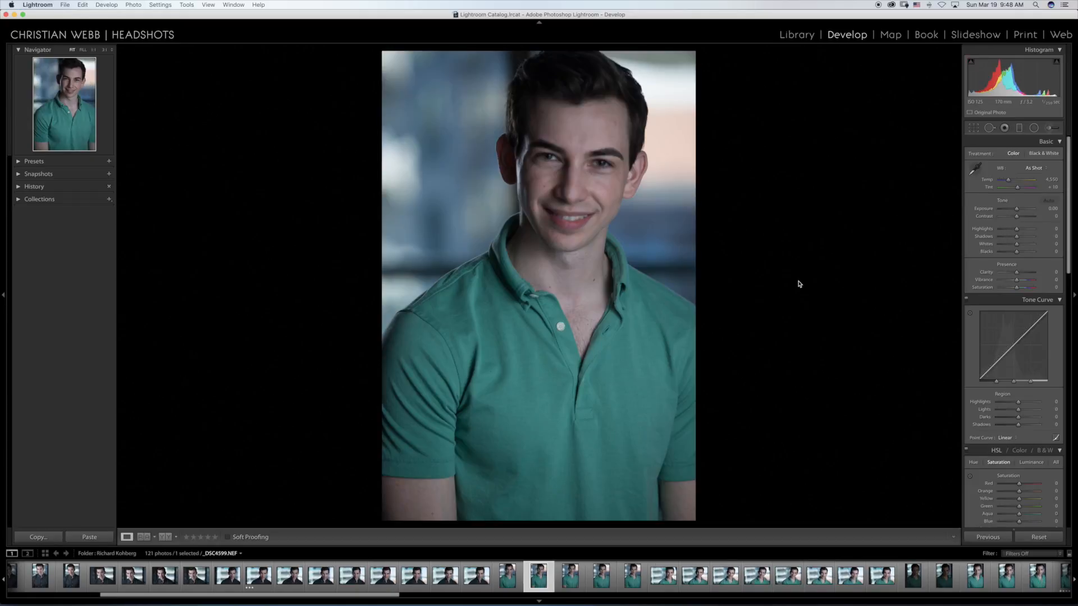
key(Right)
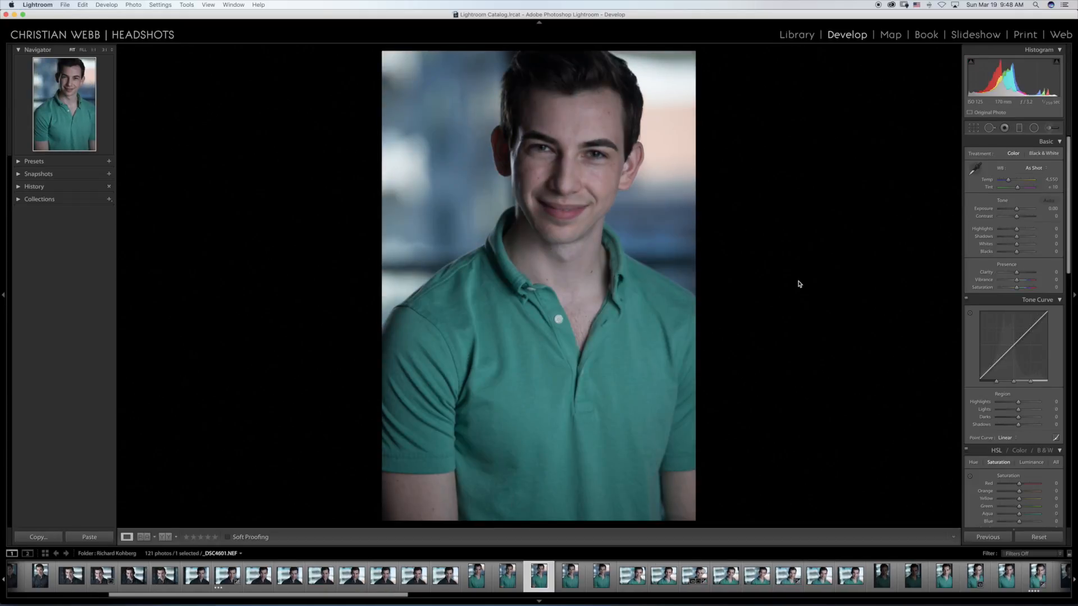
key(Left)
key(Left)
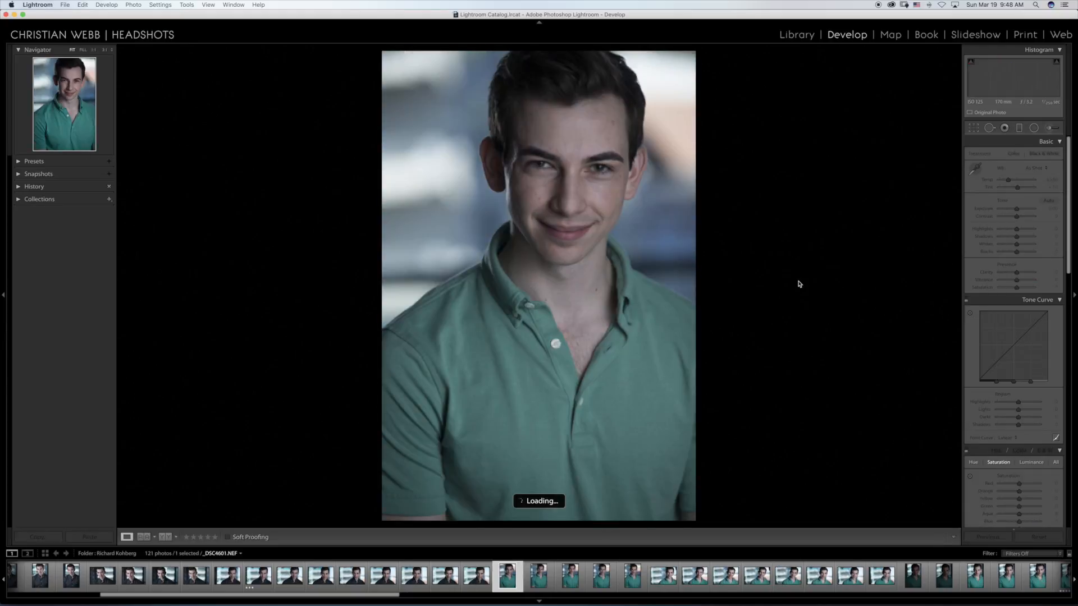
key(Right)
key(Right)
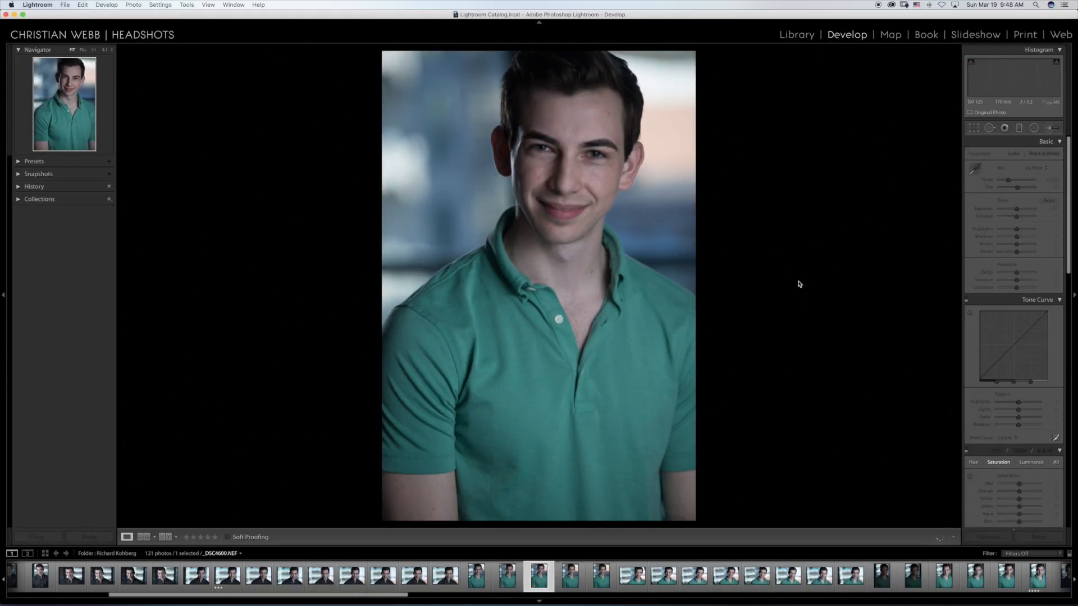
key(Right)
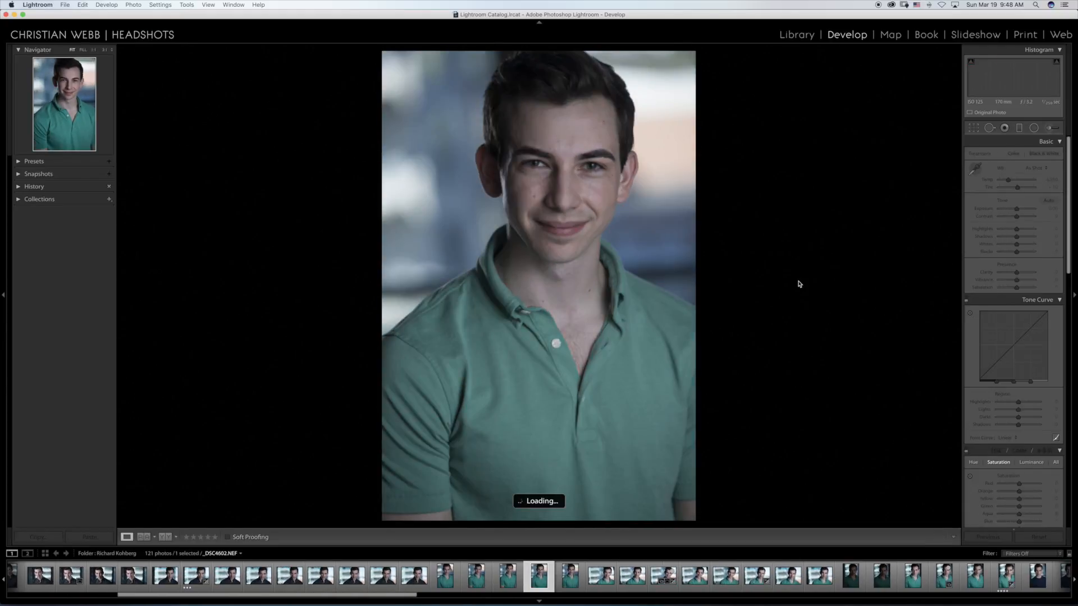
key(Right)
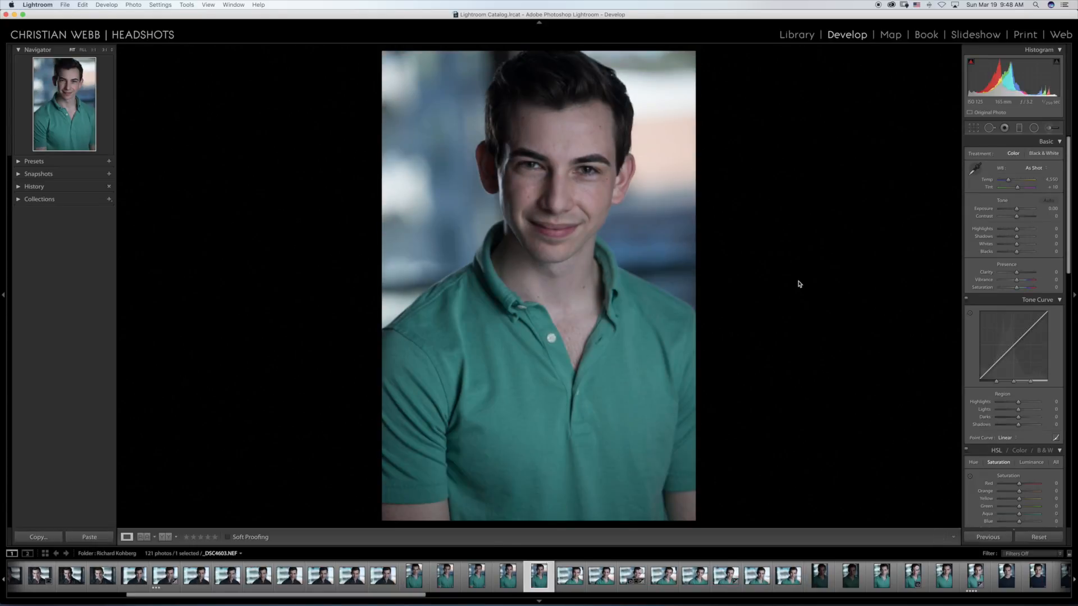
Step: Go through the horizontal green-shirt headshots to _DSC4606.NEF, inspect the eyes up close, and rate that photo two stars
key(Right)
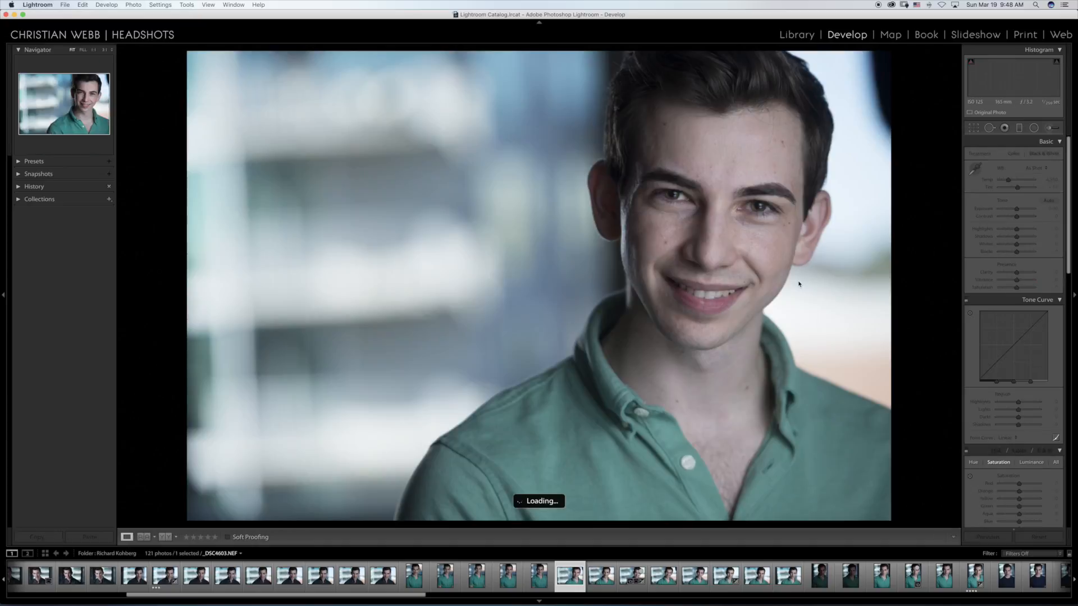
key(Right)
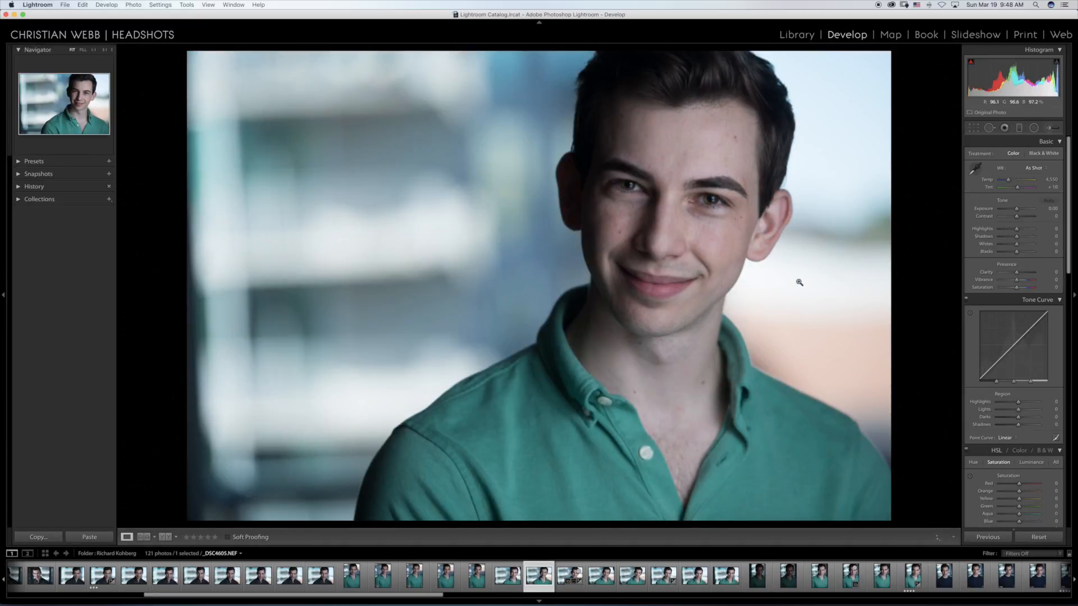
key(Right)
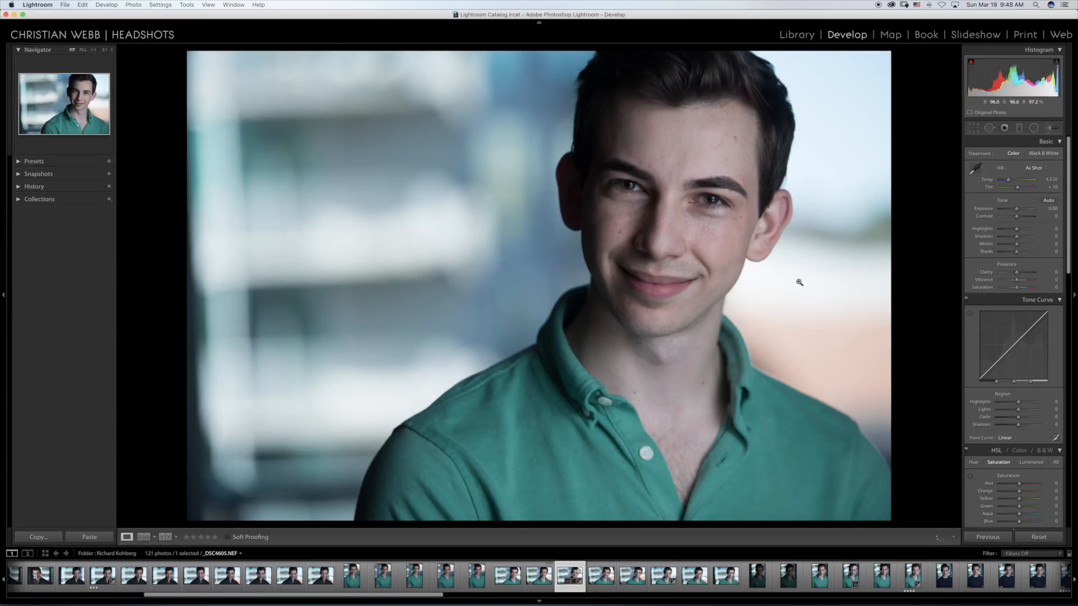
key(Right)
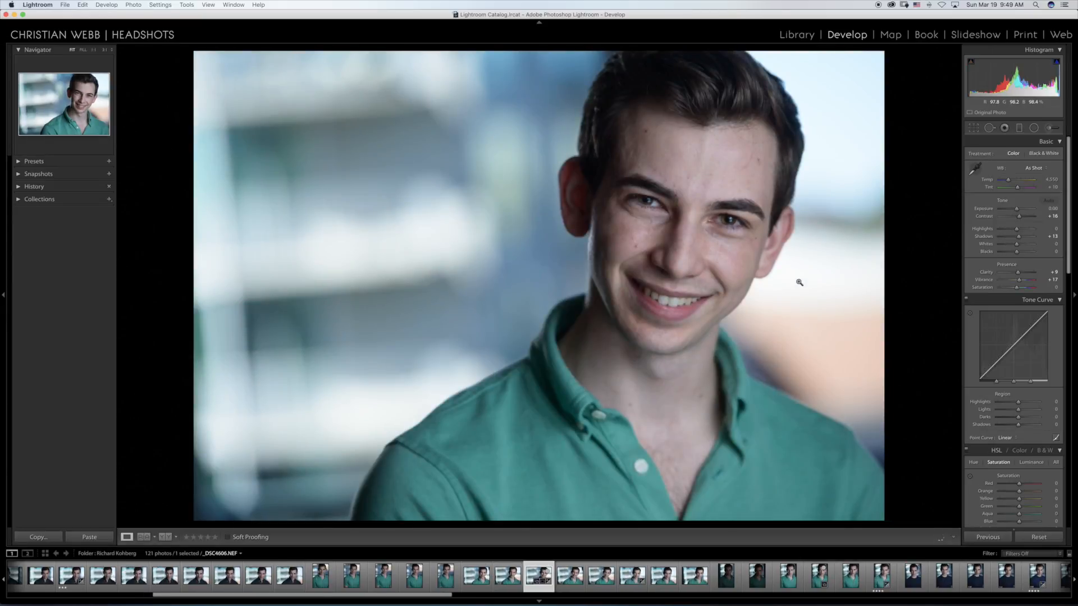
click(658, 202)
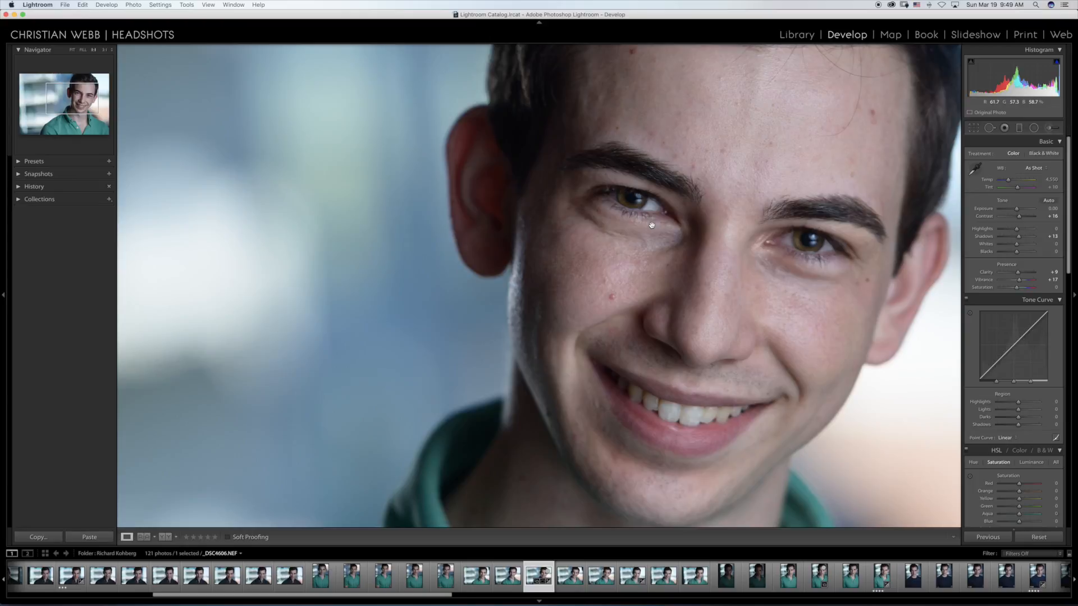
click(652, 226)
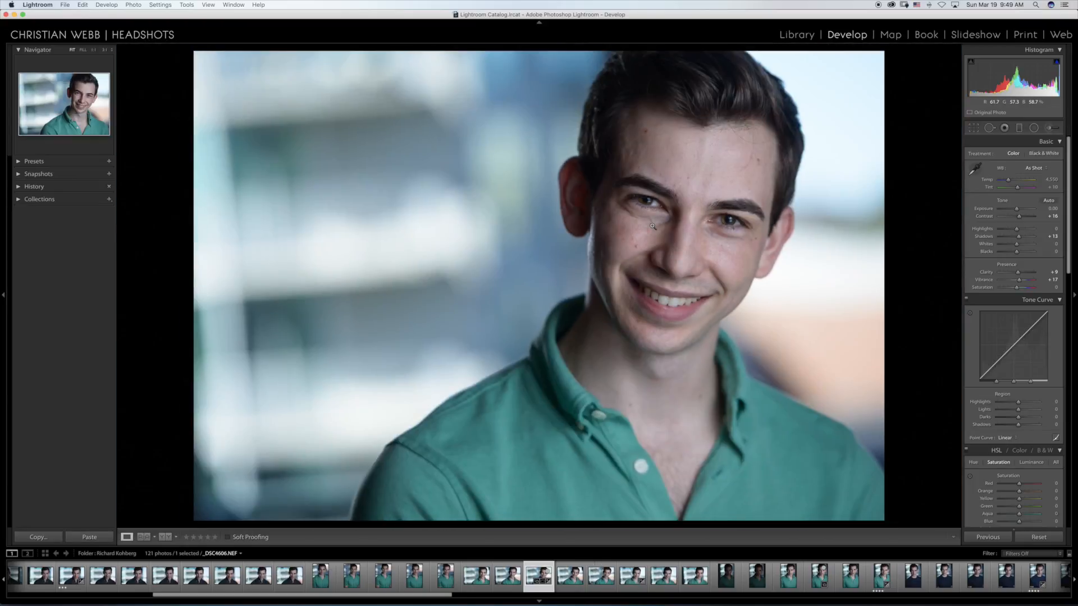
click(193, 537)
Step: Review the horizontal green-shirt headshots that follow _DSC4606.NEF, through _DSC4612.NEF
key(Right)
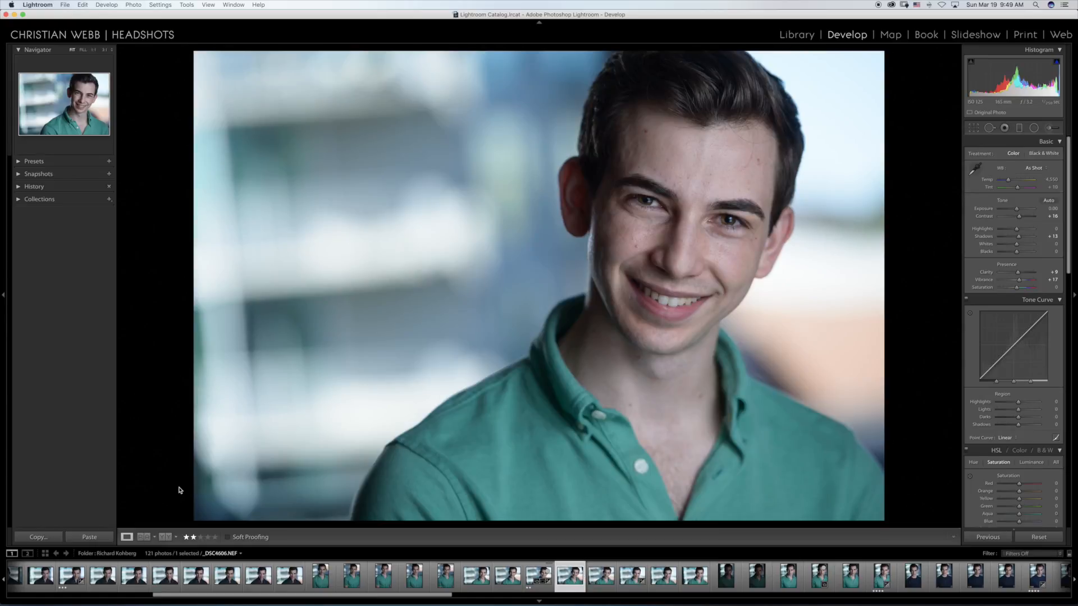
key(Right)
key(Right)
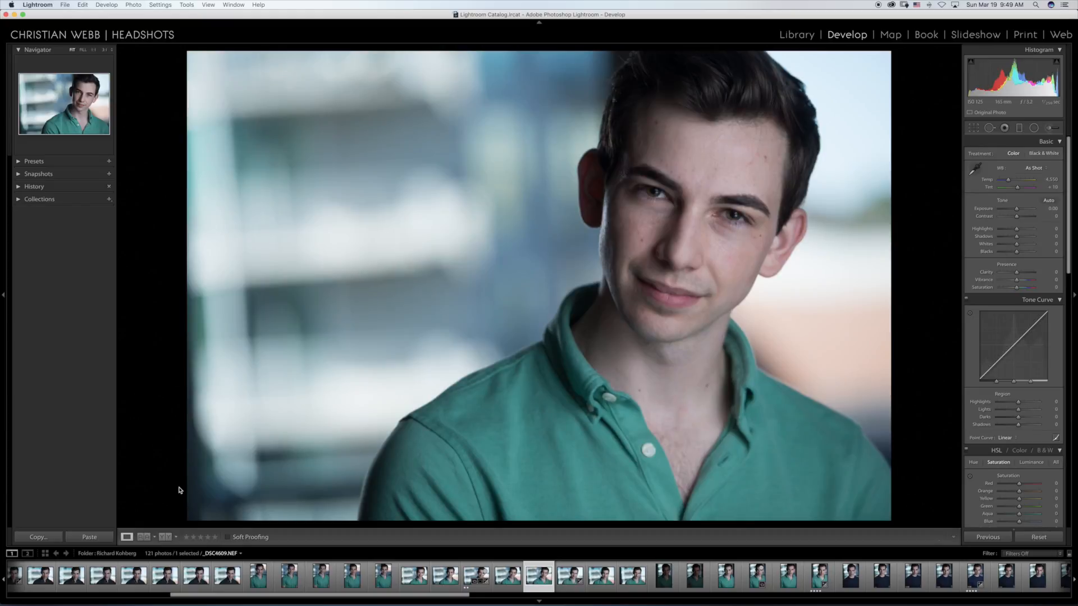
key(Right)
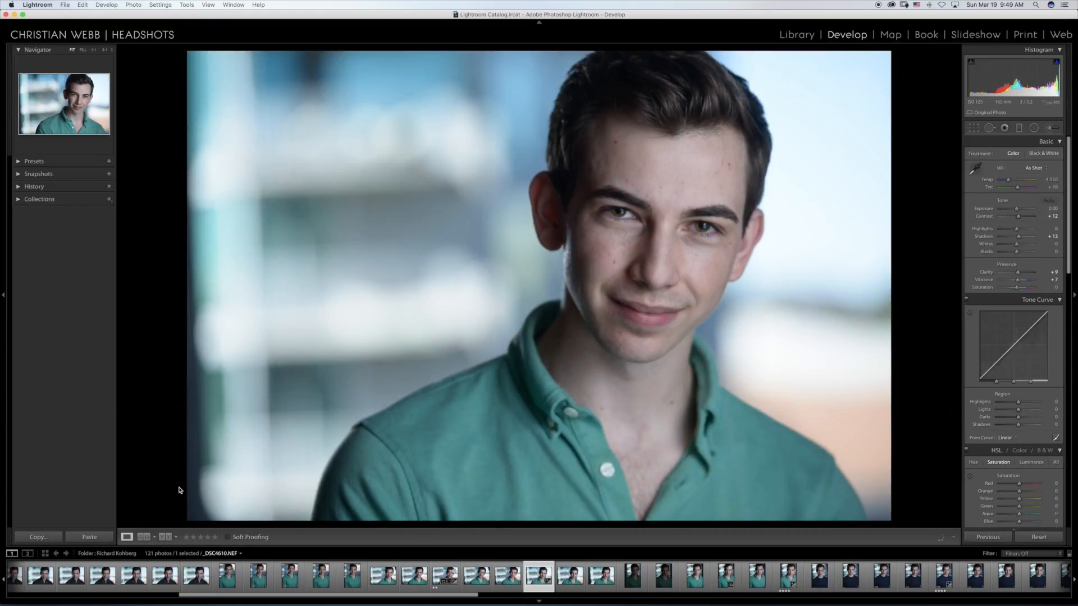
key(Right)
key(Right)
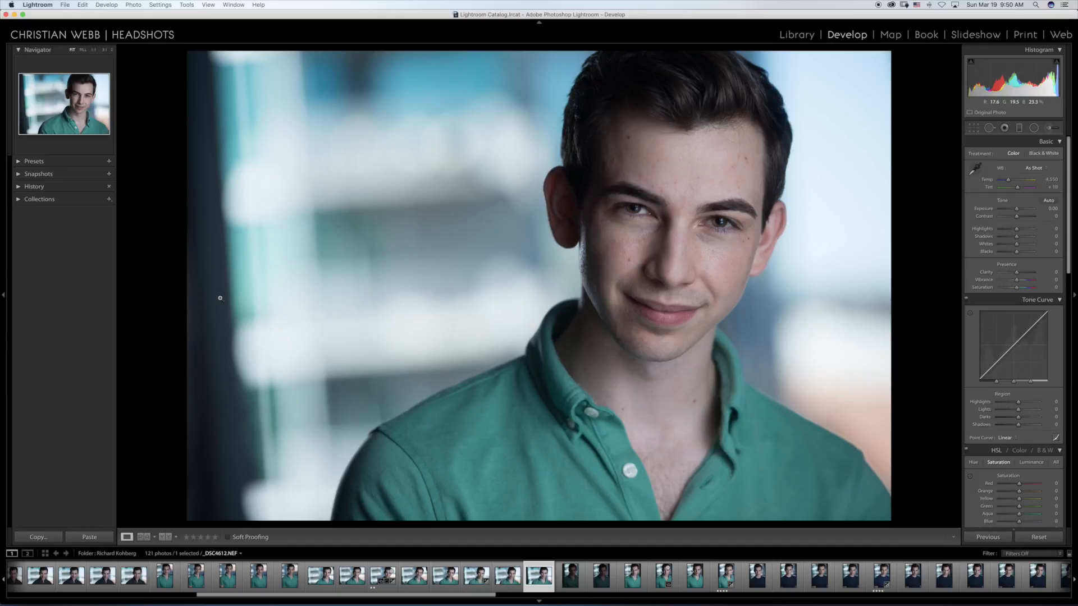
Step: Compare _DSC4612.NEF with _DSC4610.NEF by switching back and forth, ending on _DSC4612.NEF
key(Left)
key(Left)
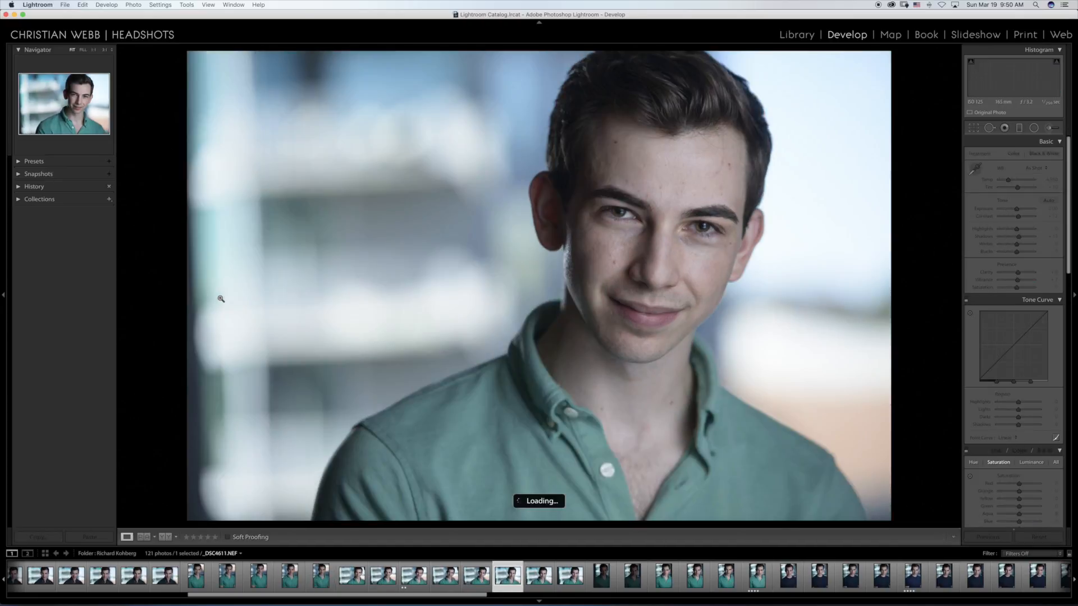
key(Right)
key(Right)
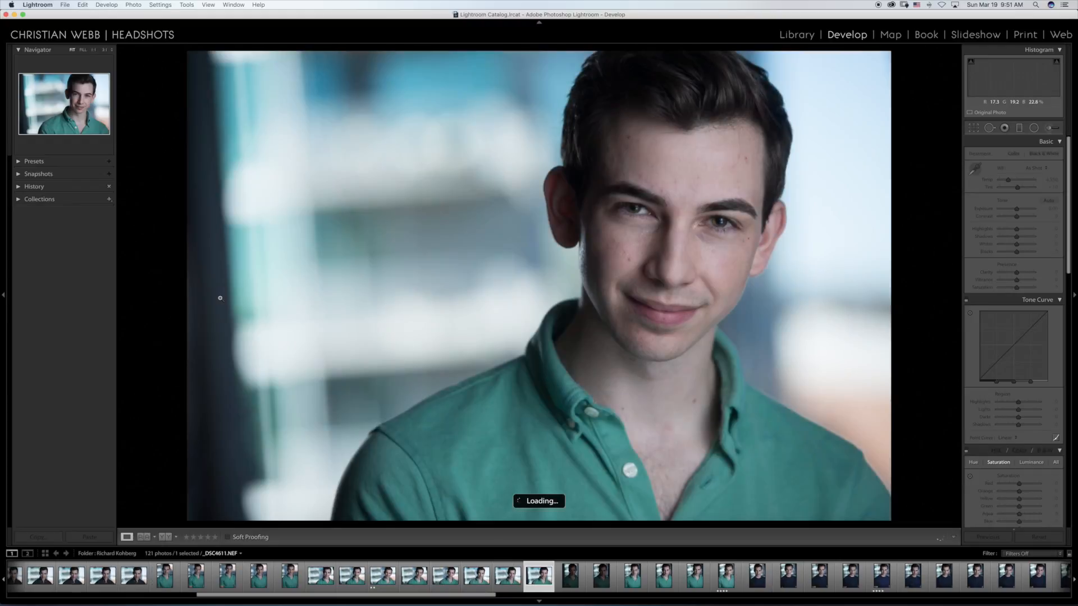
key(Right)
key(Left)
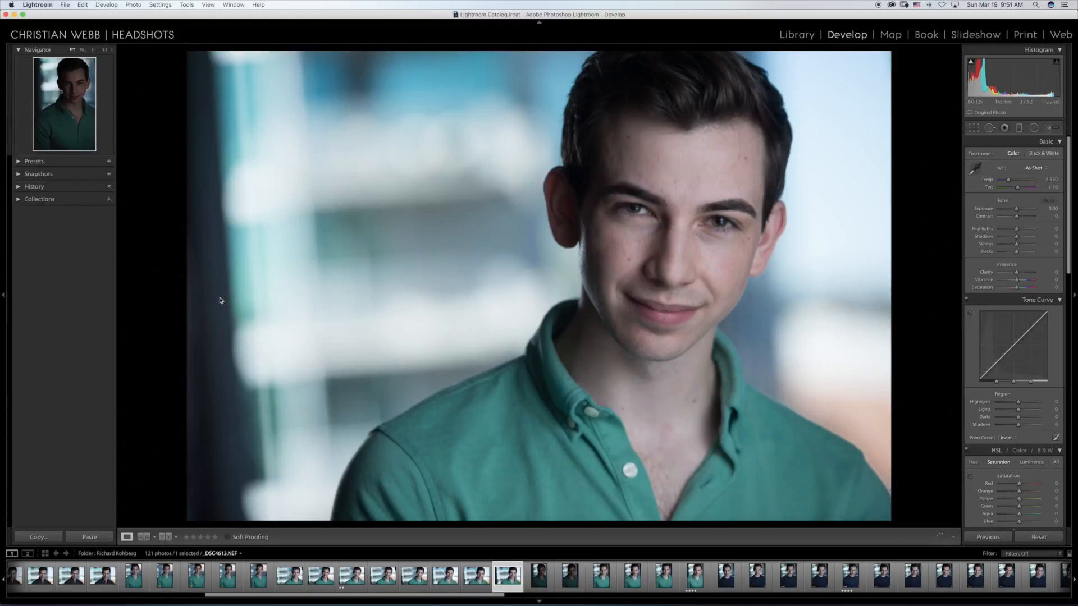
key(Left)
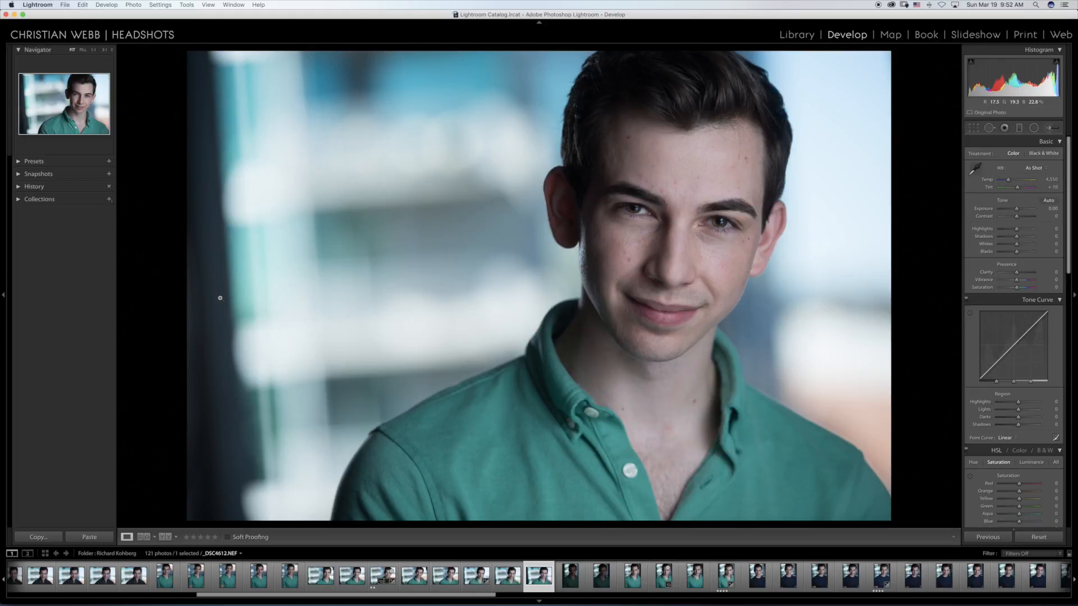
Step: Review the underexposed vertical portraits _DSC4613.NEF and _DSC4614.NEF and continue to the brighter vertical green-shirt portrait
key(Right)
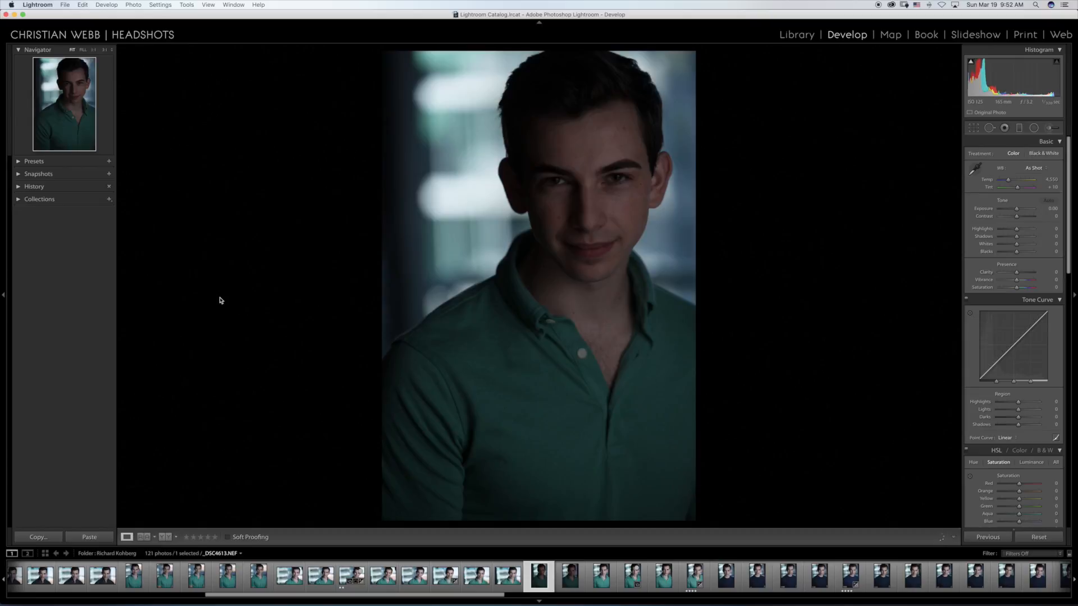
key(Right)
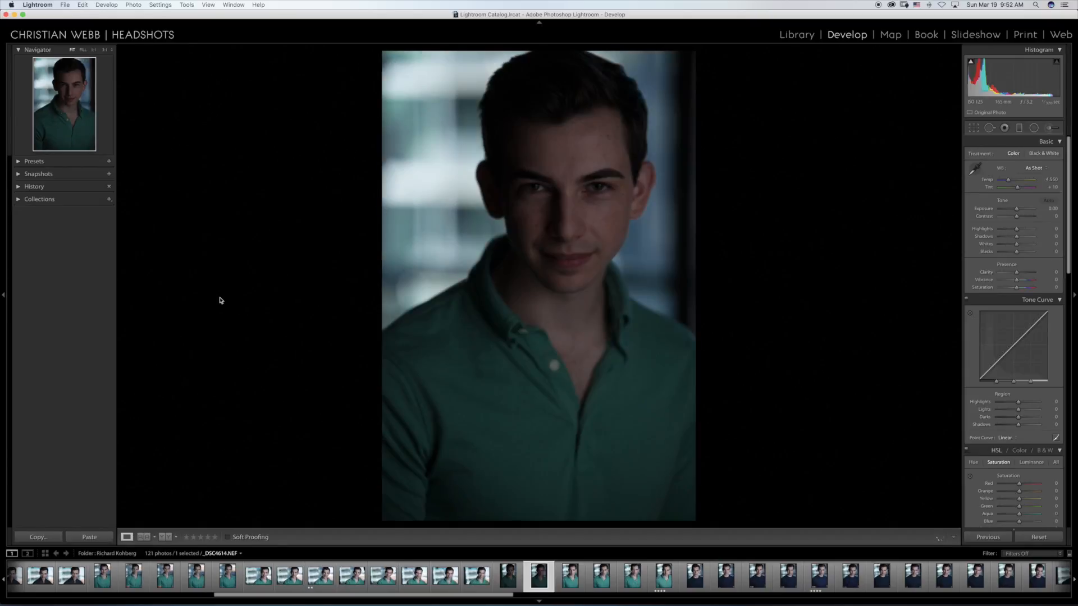
key(Right)
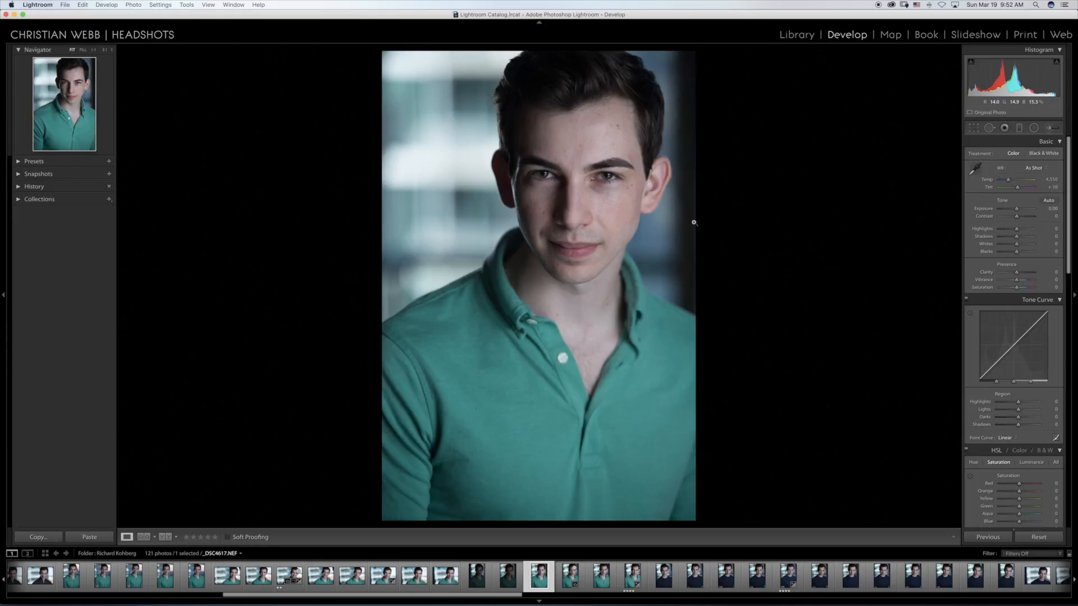
Step: Set the camera calibration profile of _DSC4617.NEF to Camera Portrait
scroll(1041, 377, down, 10)
scroll(1041, 395, down, 9)
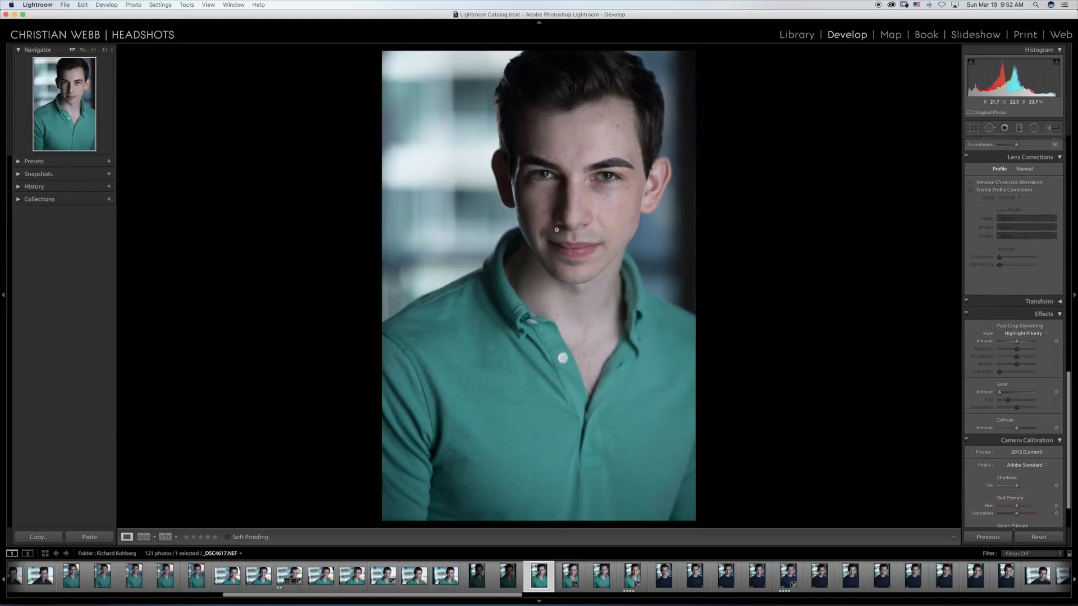
scroll(1041, 394, down, 3)
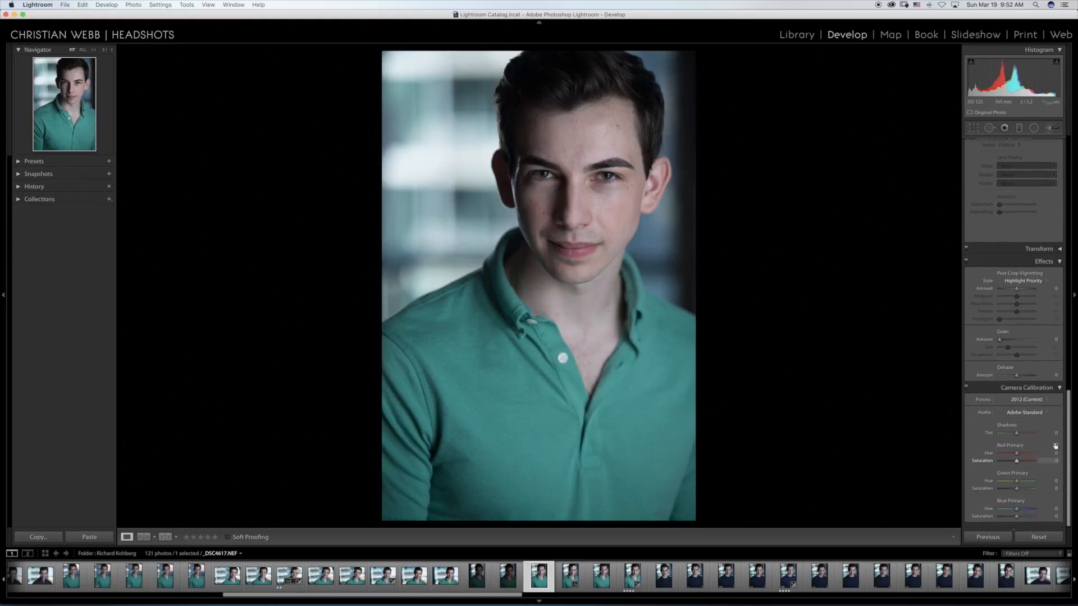
click(1025, 414)
click(1024, 430)
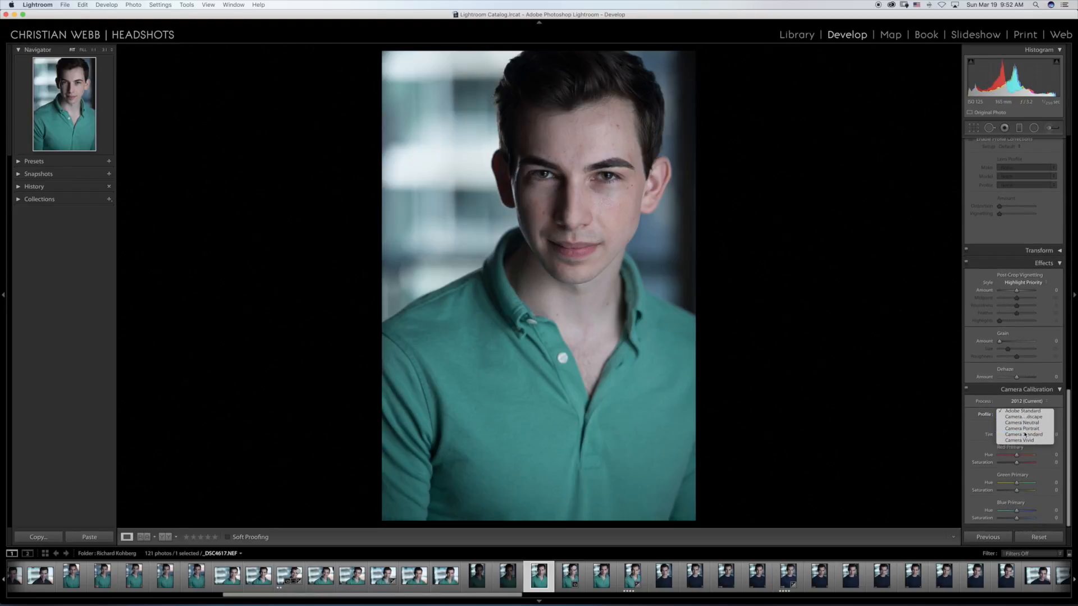
Step: Set clarity to +9, vibrance to +7 and contrast to +13 on _DSC4617.NEF, checking the face up close
scroll(1020, 411, up, 5)
scroll(1020, 413, up, 8)
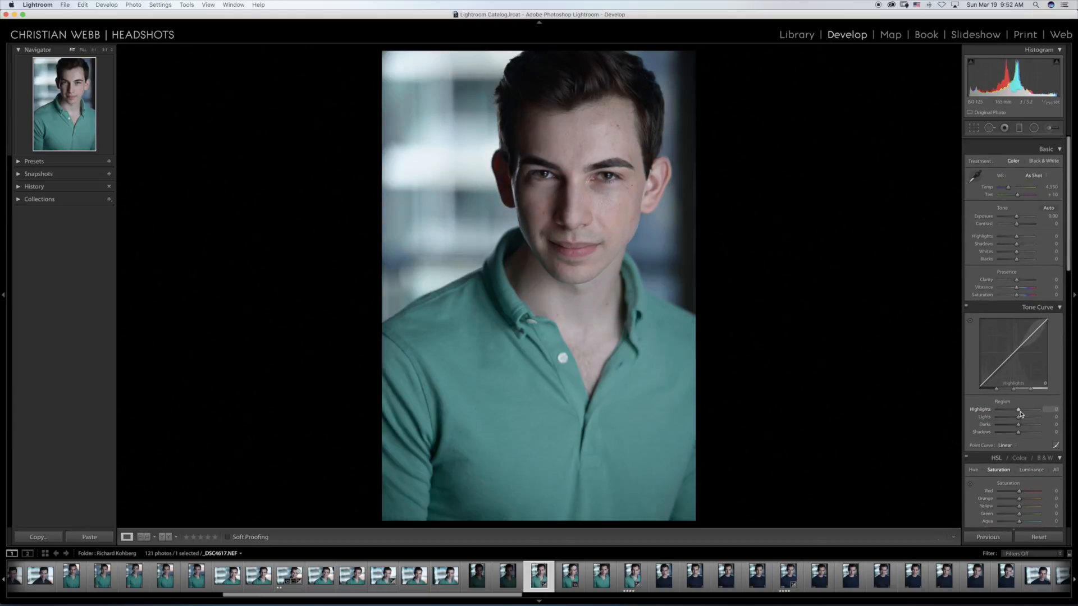
drag(1017, 273, 1017, 275)
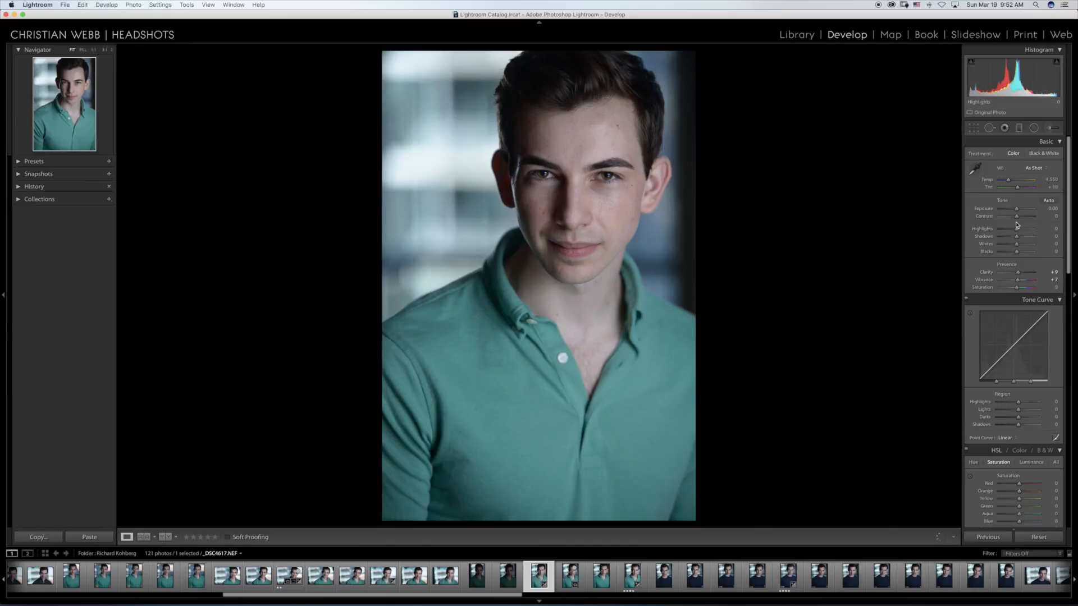
drag(1016, 216, 1019, 217)
click(547, 169)
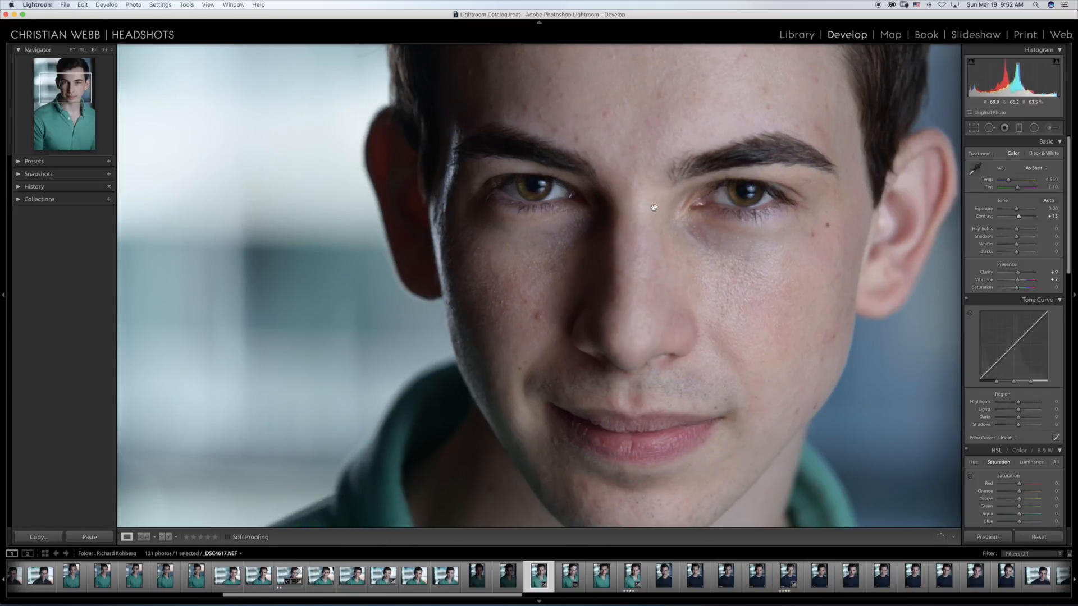
click(654, 208)
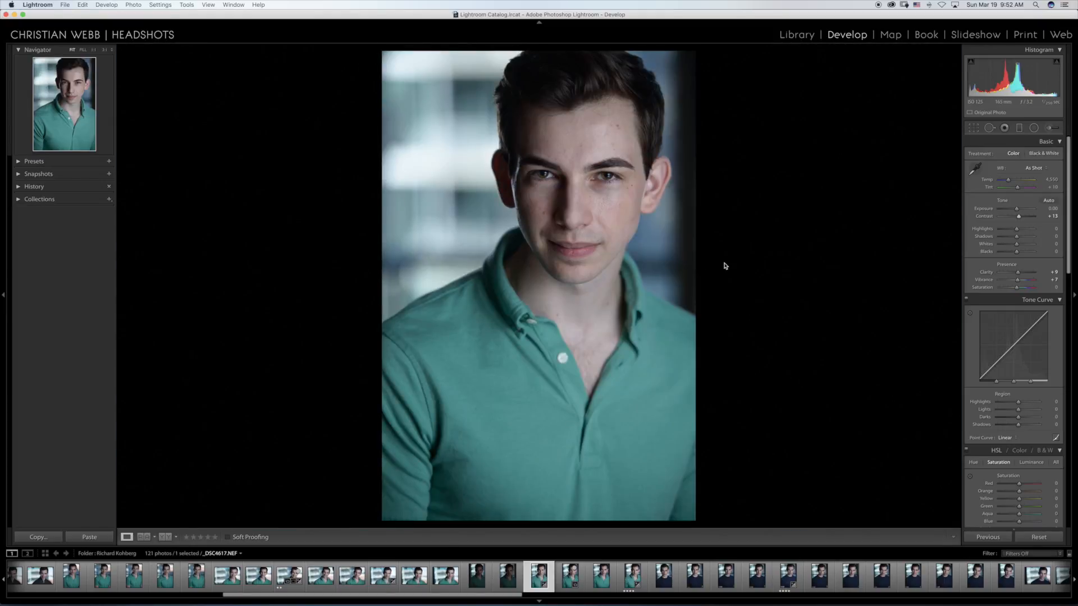
Step: Review the vertical green-shirt portraits that follow _DSC4617.NEF through _DSC4620.NEF and inspect the eyes of that last one up close
key(Right)
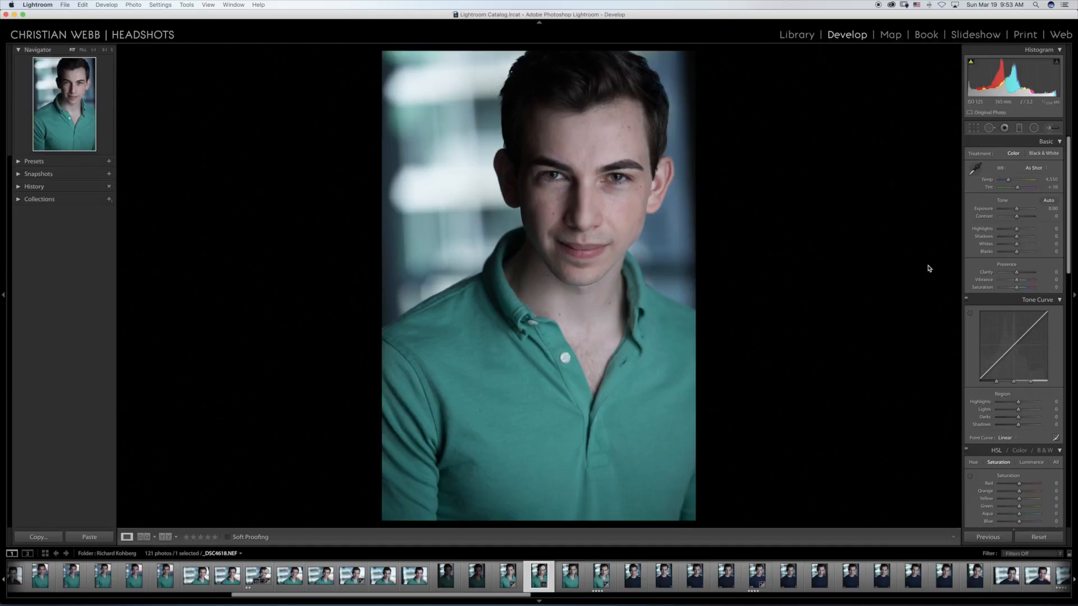
key(Right)
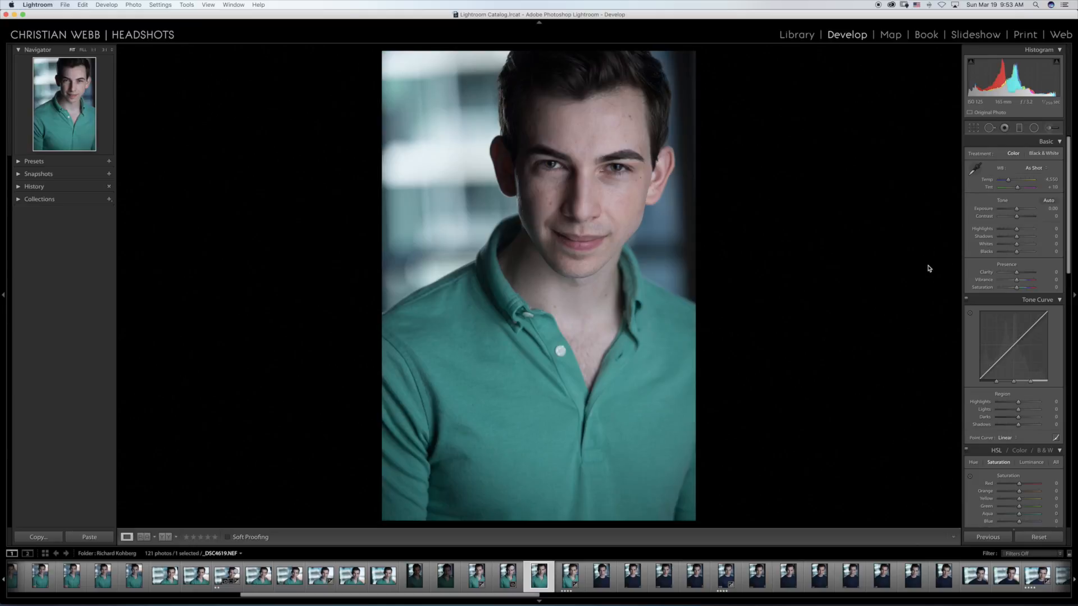
key(Right)
key(Right)
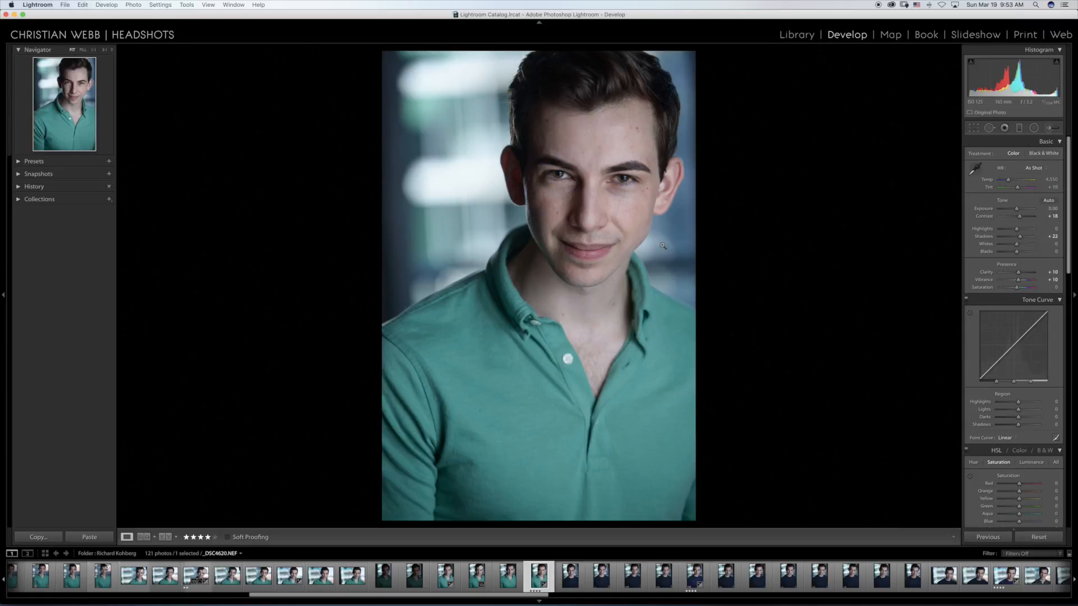
click(570, 178)
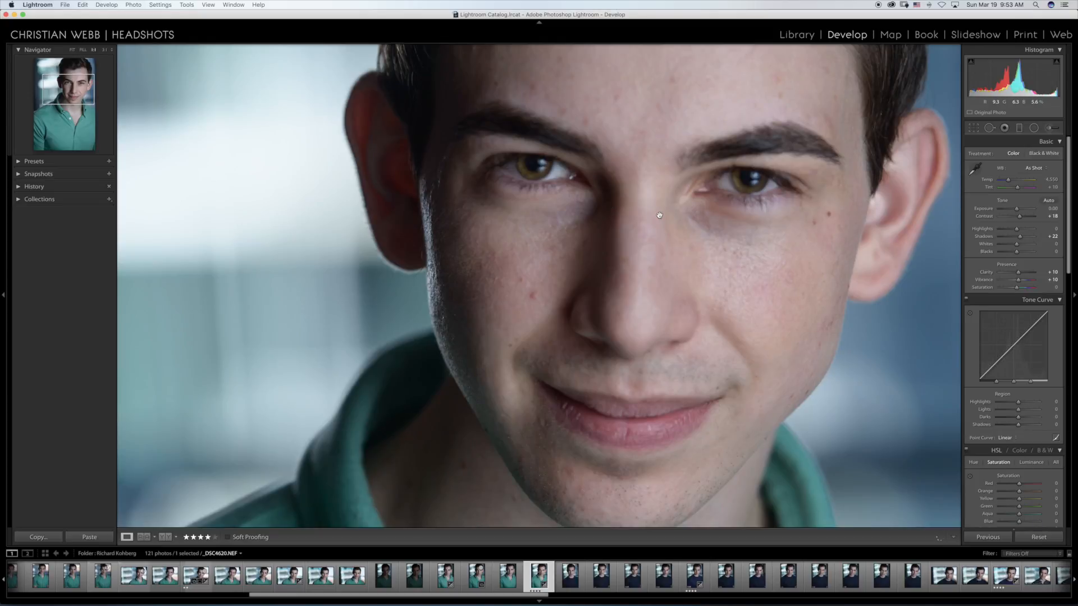
click(606, 212)
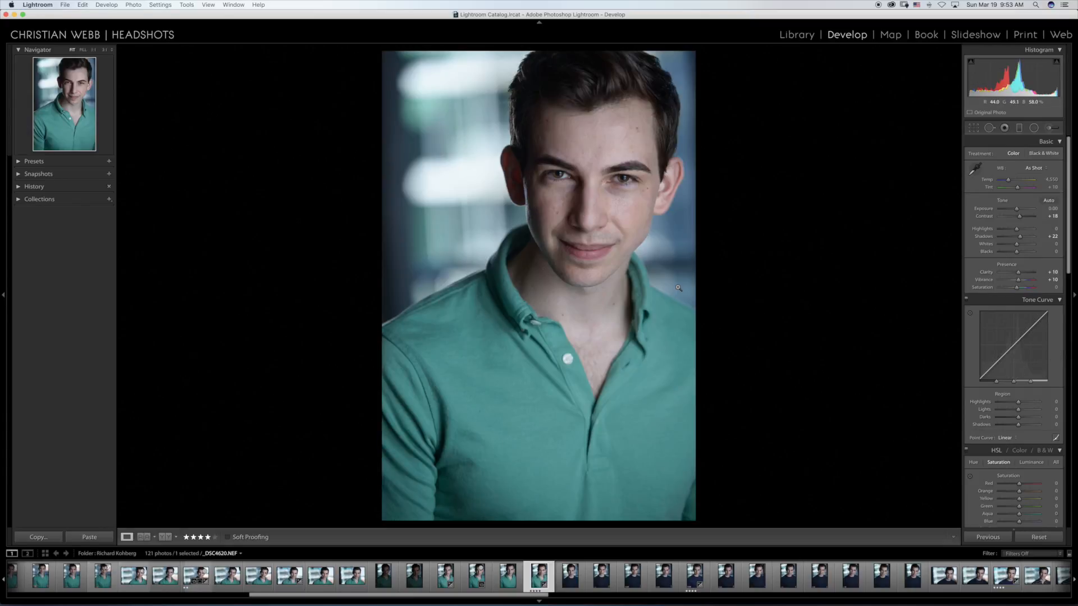
Step: Review the vertical navy T-shirt portraits that follow _DSC4620.NEF, up to the four-star _DSC4625.NEF
key(Right)
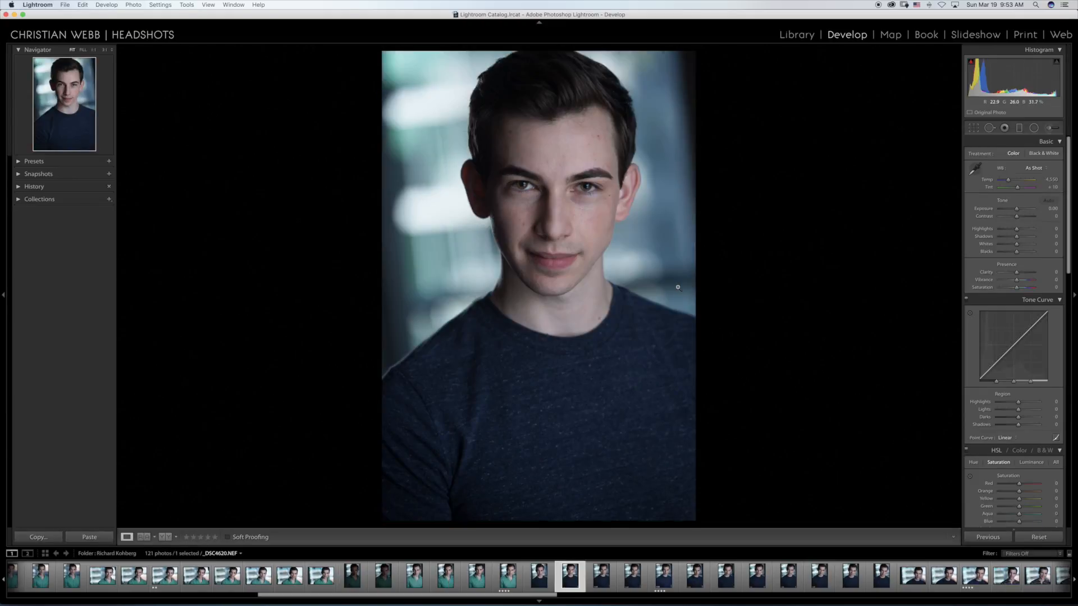
key(Right)
key(Right)
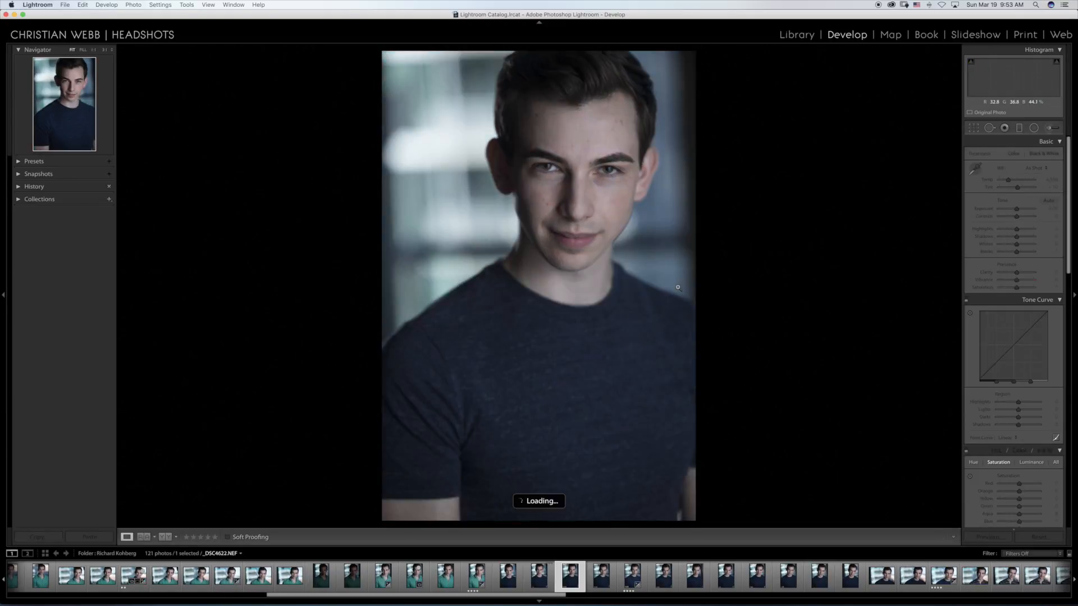
key(Right)
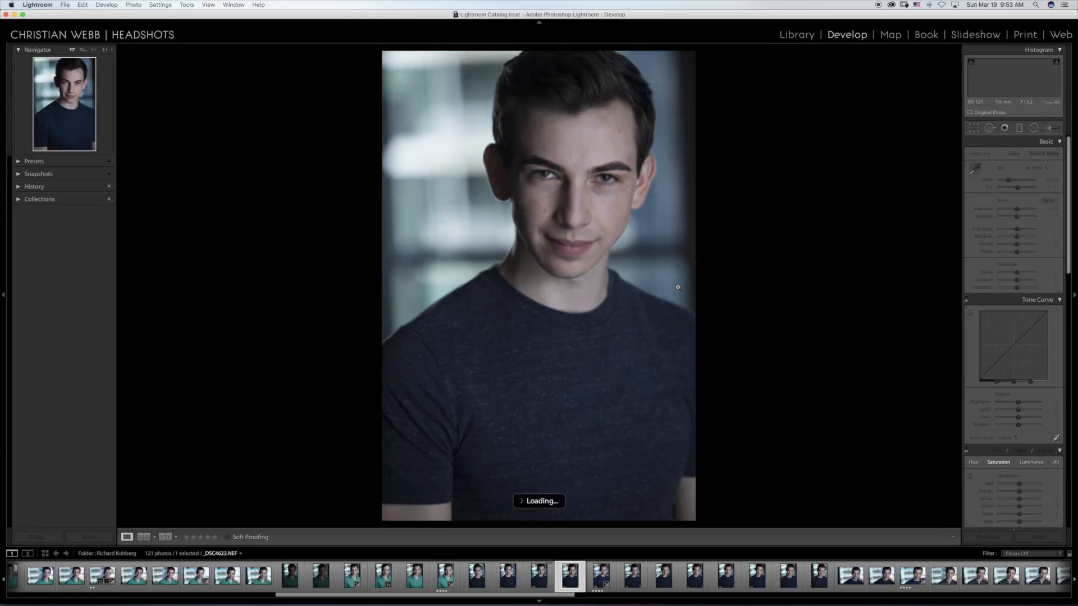
key(Right)
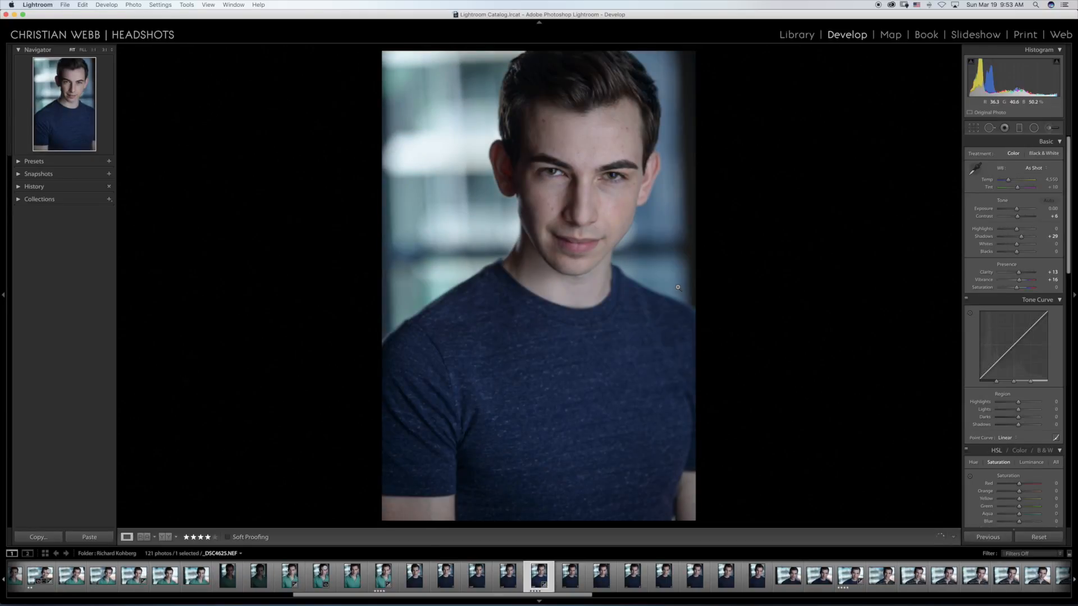
Step: Go through the remaining vertical navy T-shirt portraits after _DSC4625.NEF, ending on _DSC4631.NEF
key(Right)
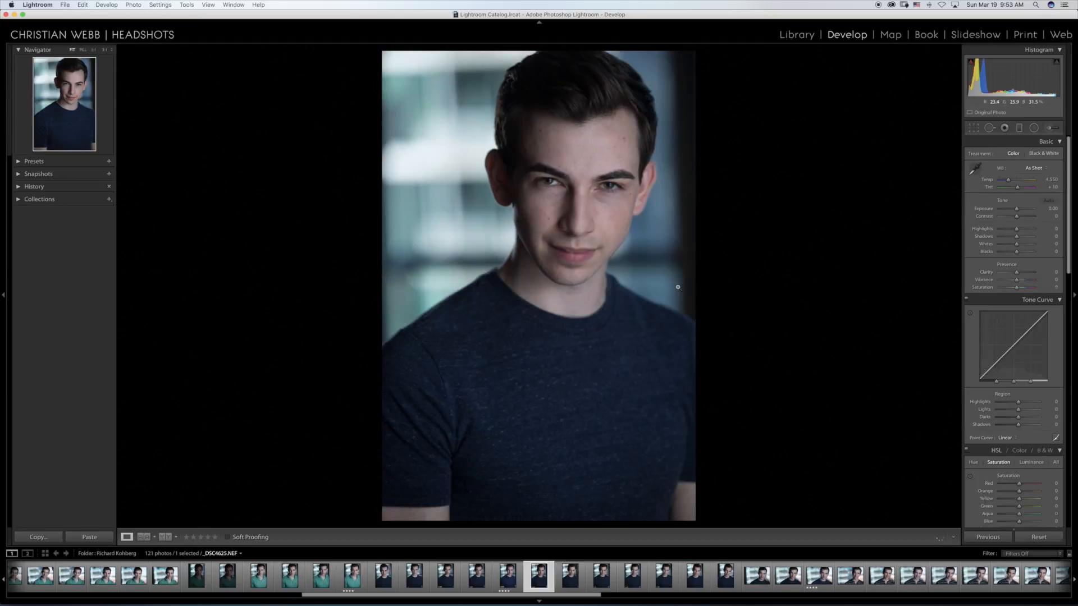
key(Right)
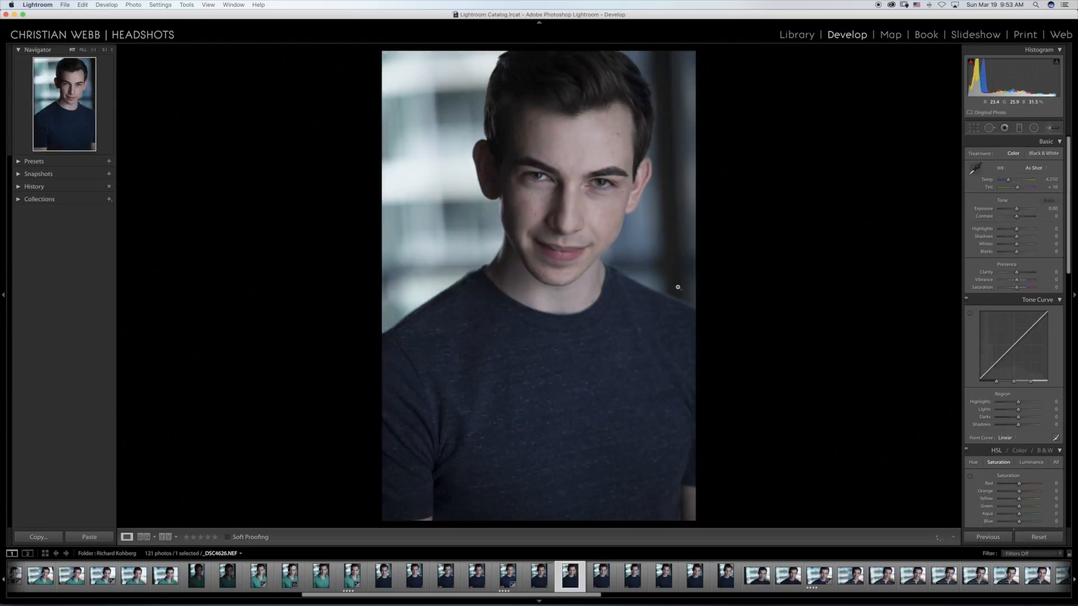
key(Right)
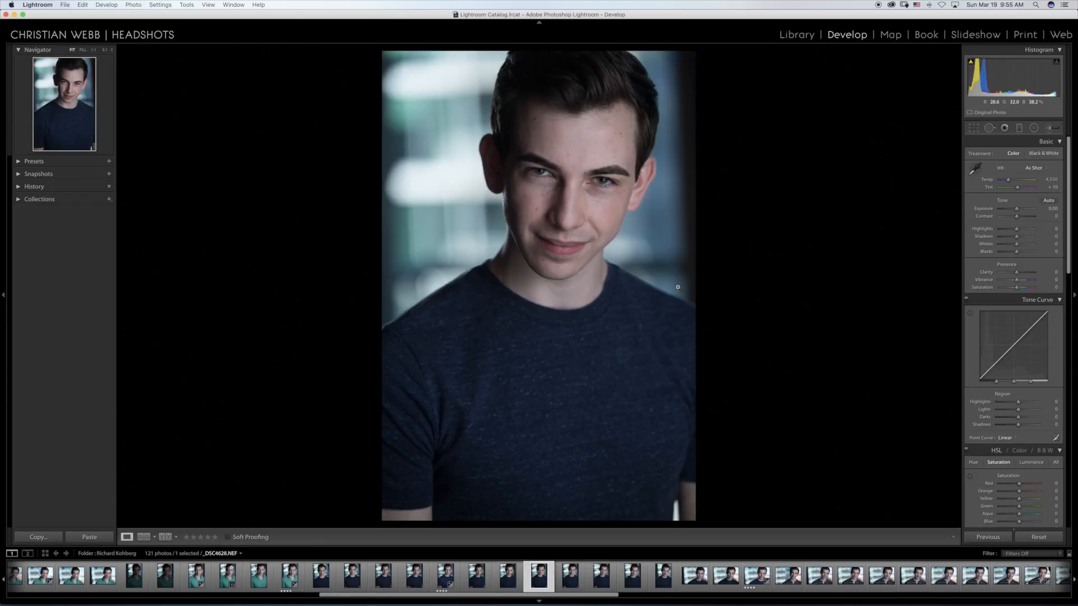
key(Right)
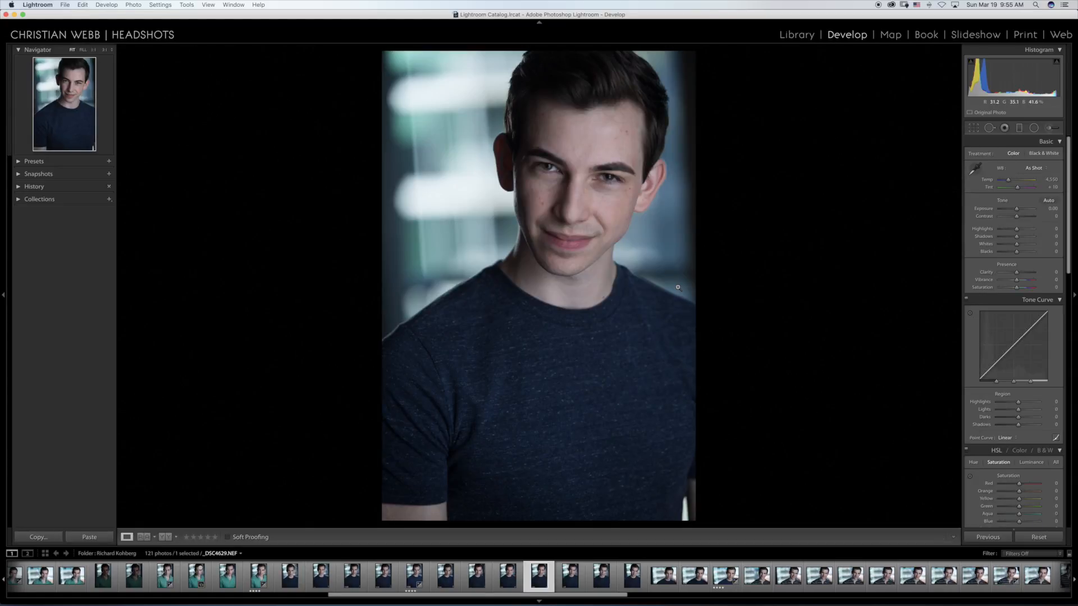
key(Right)
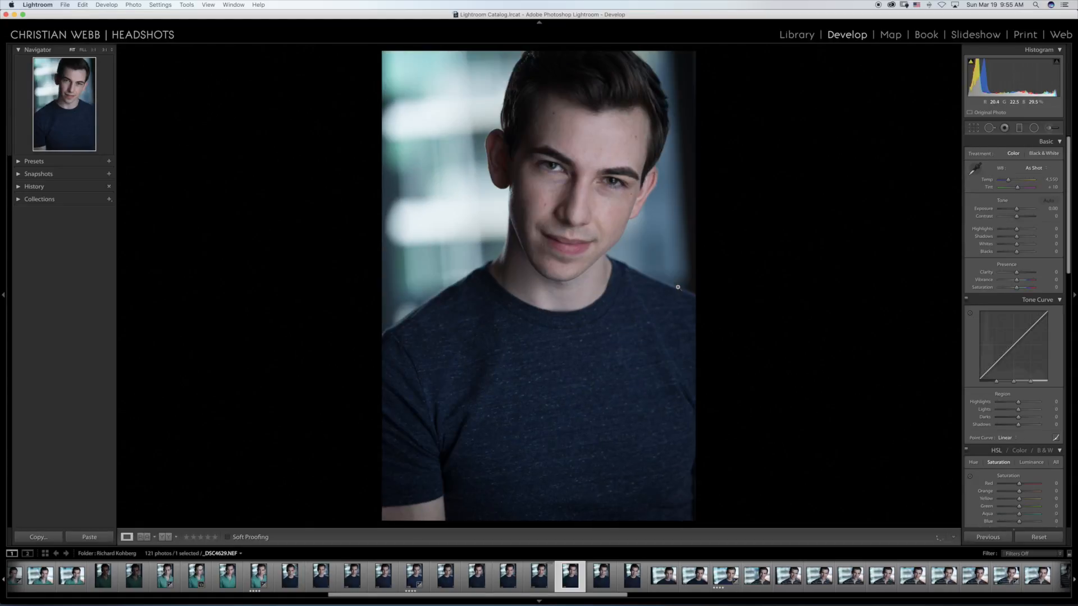
key(Right)
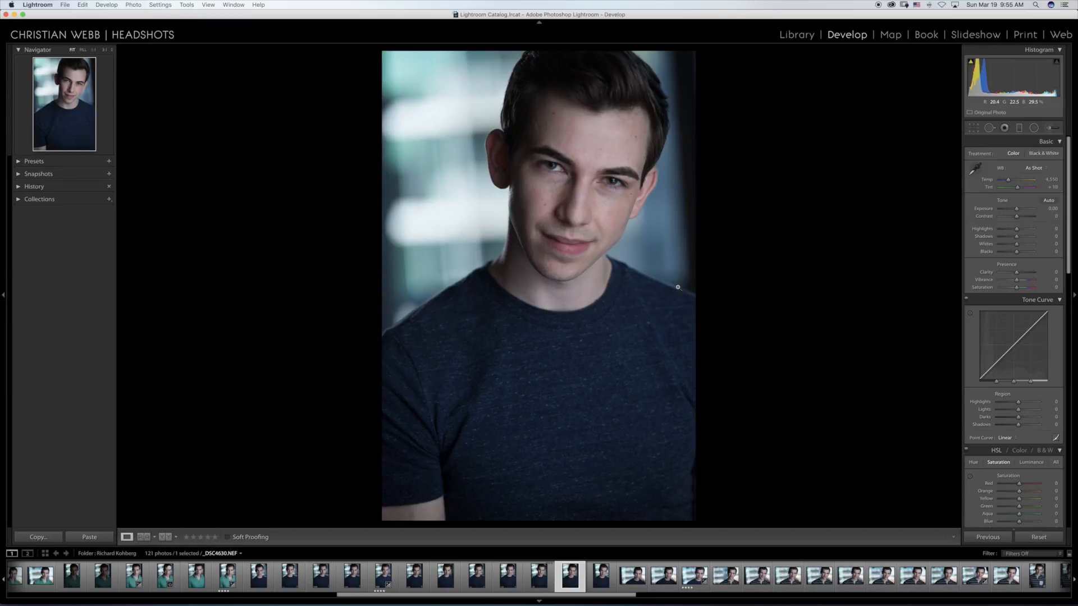
key(Right)
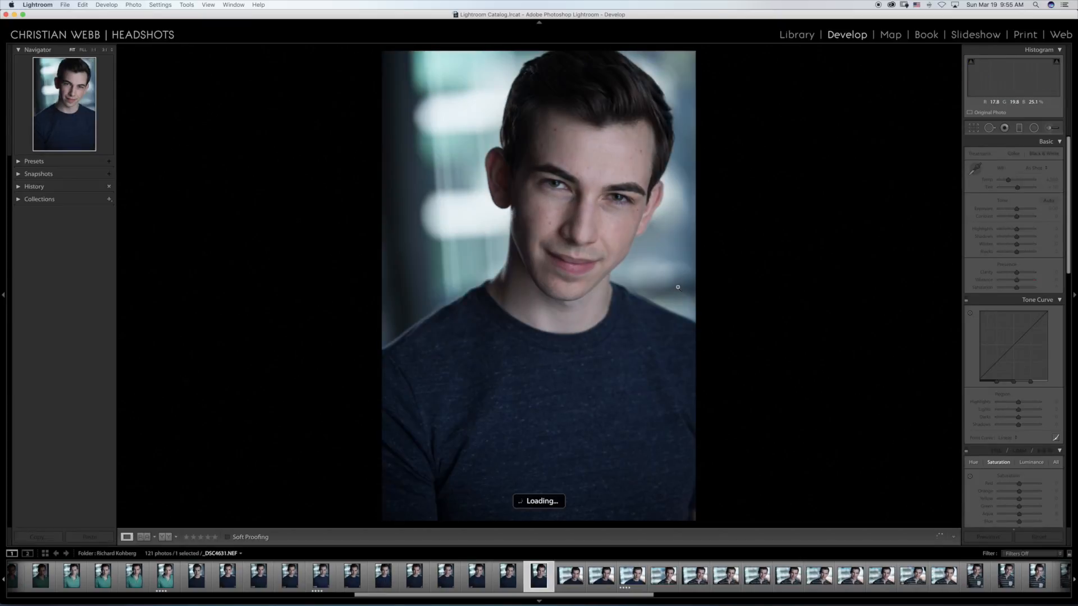
Step: Review the horizontal navy T-shirt headshots from _DSC4632.NEF to the four-star _DSC4635.NEF and inspect its eyes up close
key(Right)
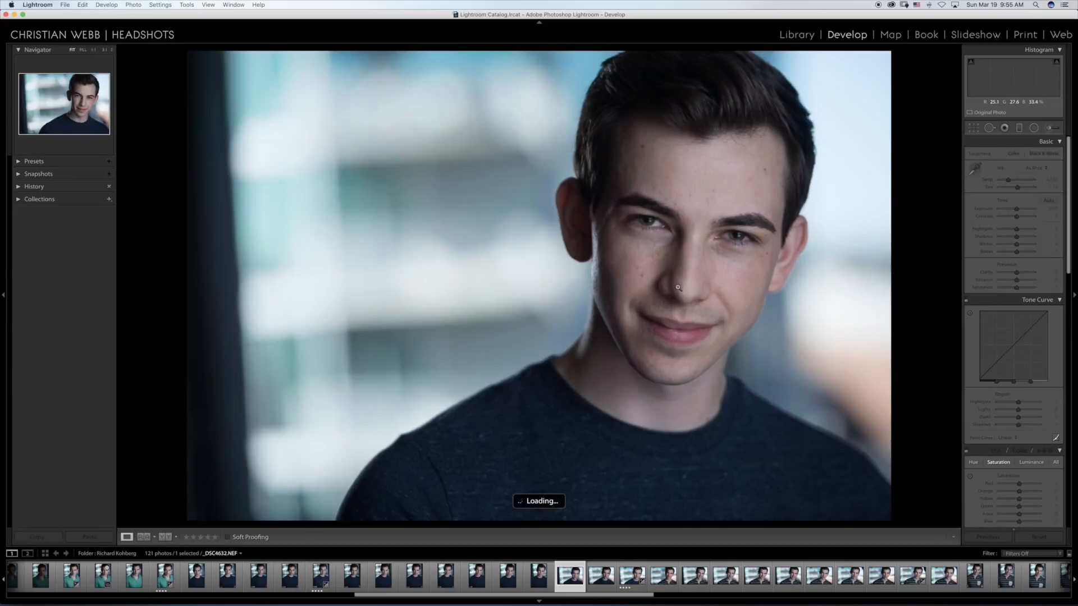
key(Right)
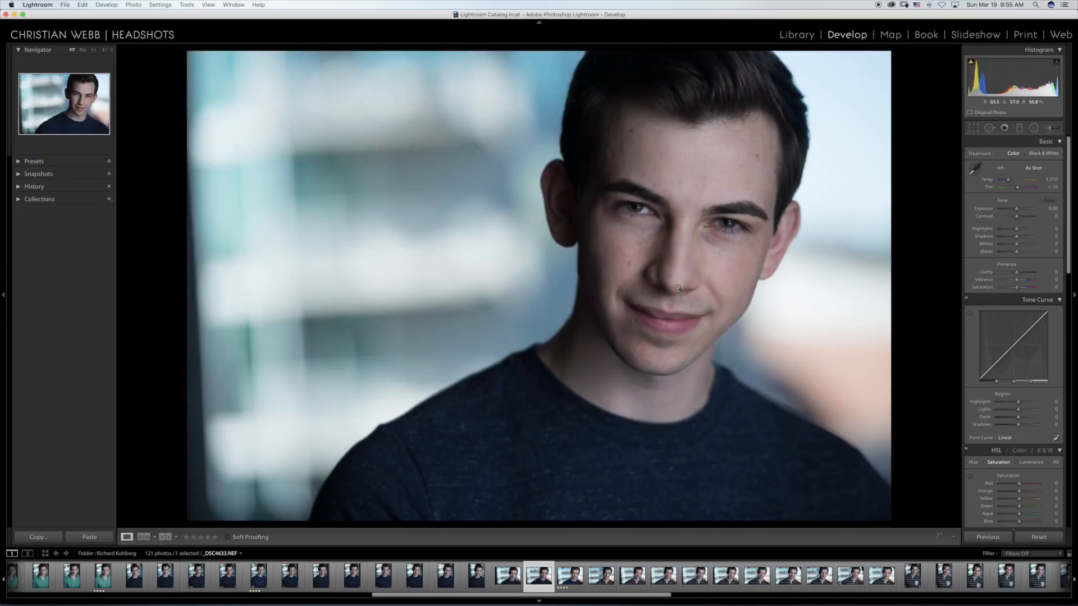
key(Right)
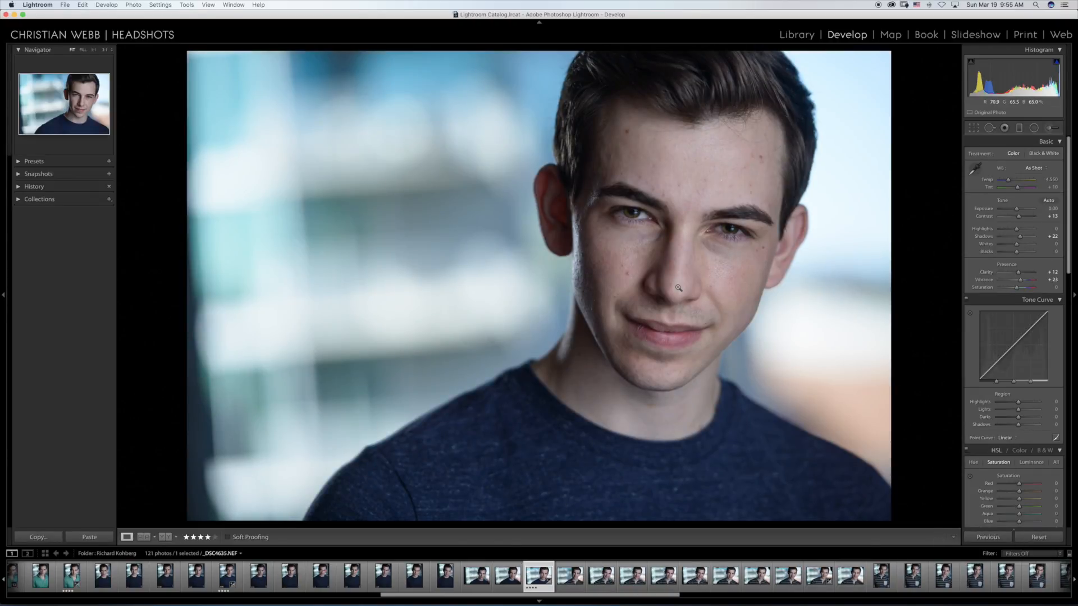
click(649, 222)
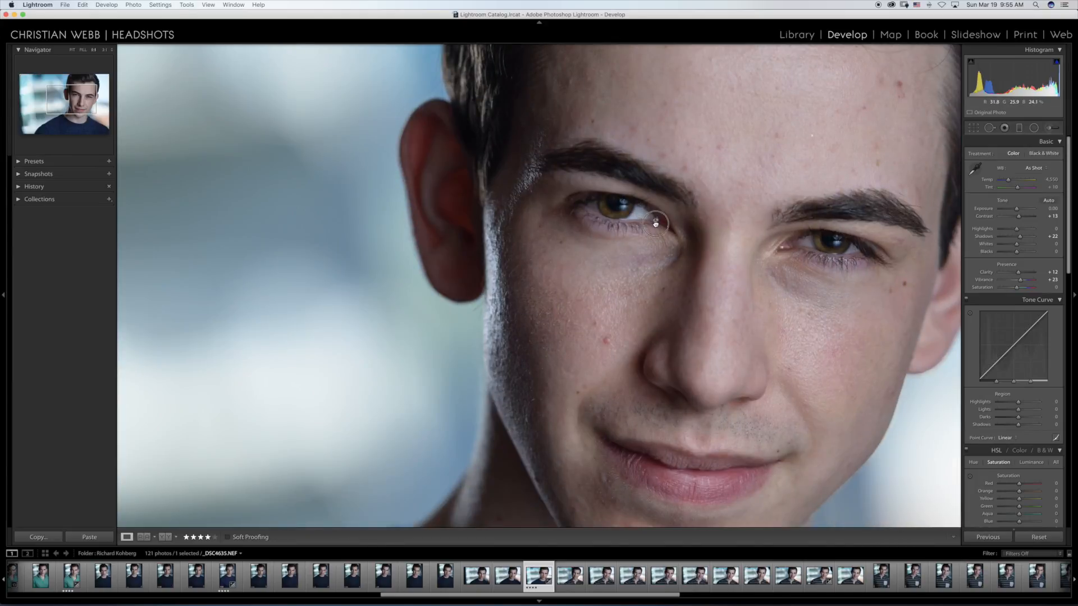
click(648, 220)
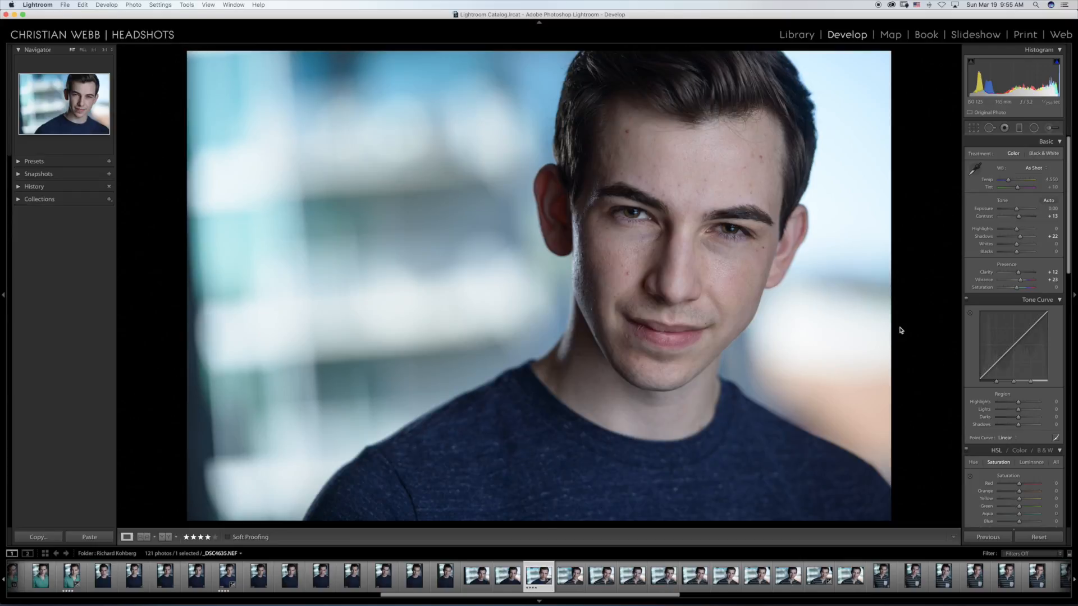
Step: Review the horizontal striped-shirt headshots from _DSC4636.NEF onward, continuing past _DSC4640.NEF
key(Right)
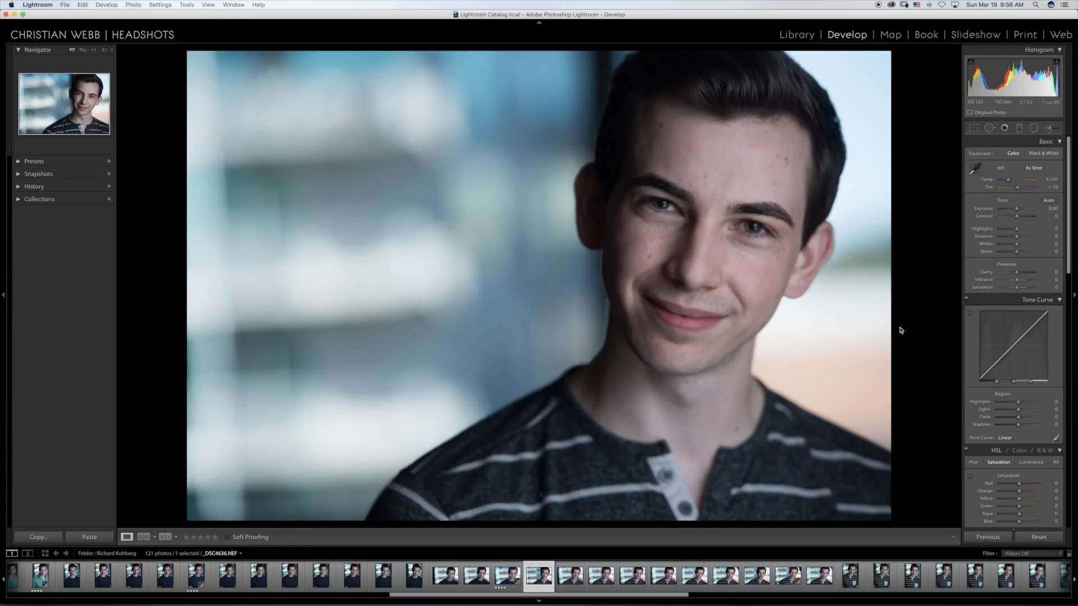
key(Right)
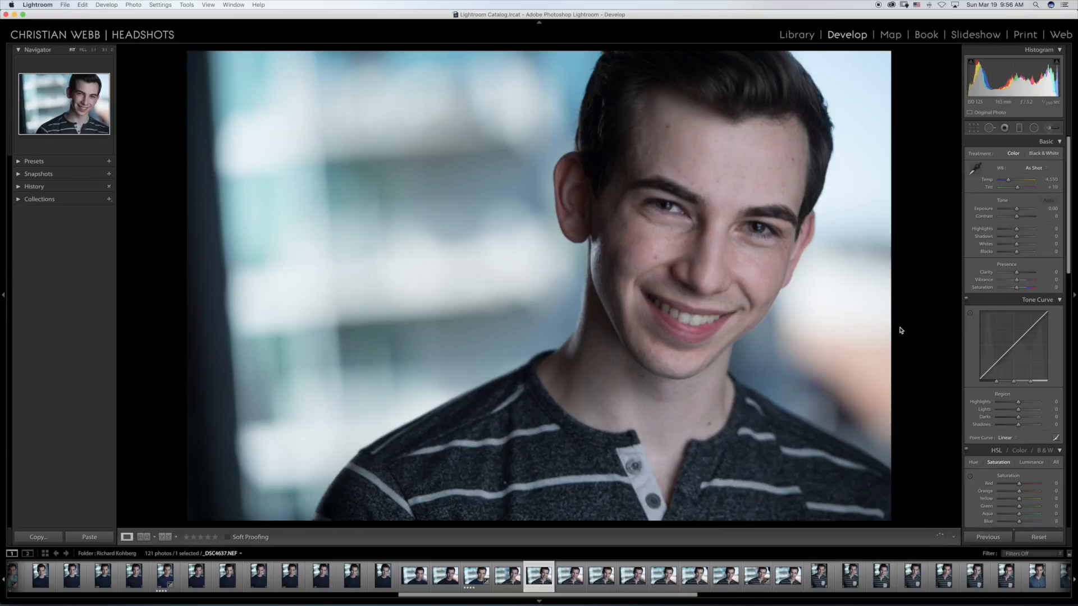
key(Right)
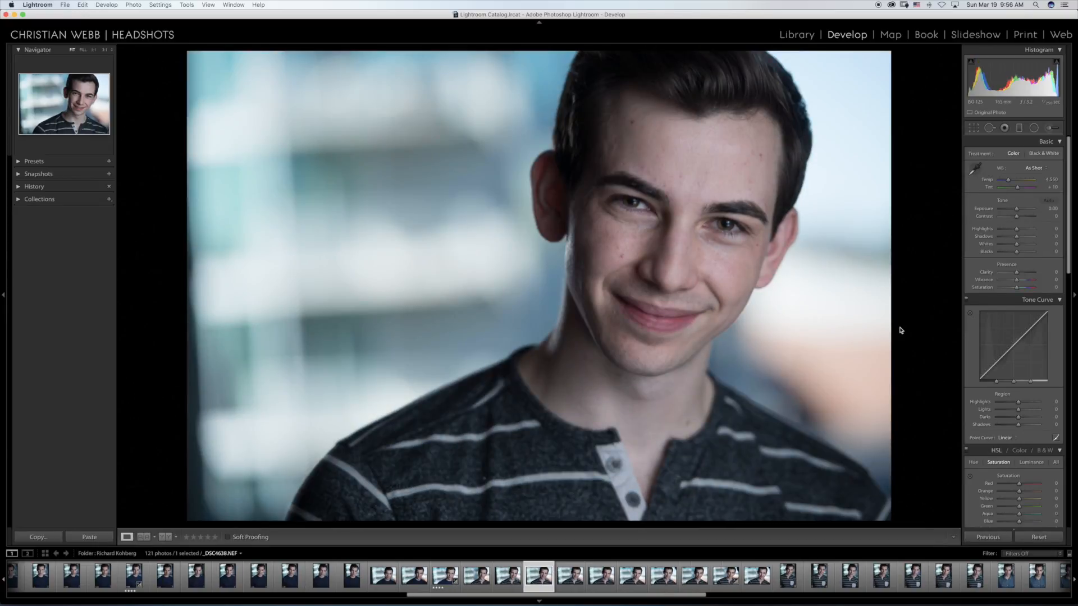
key(Right)
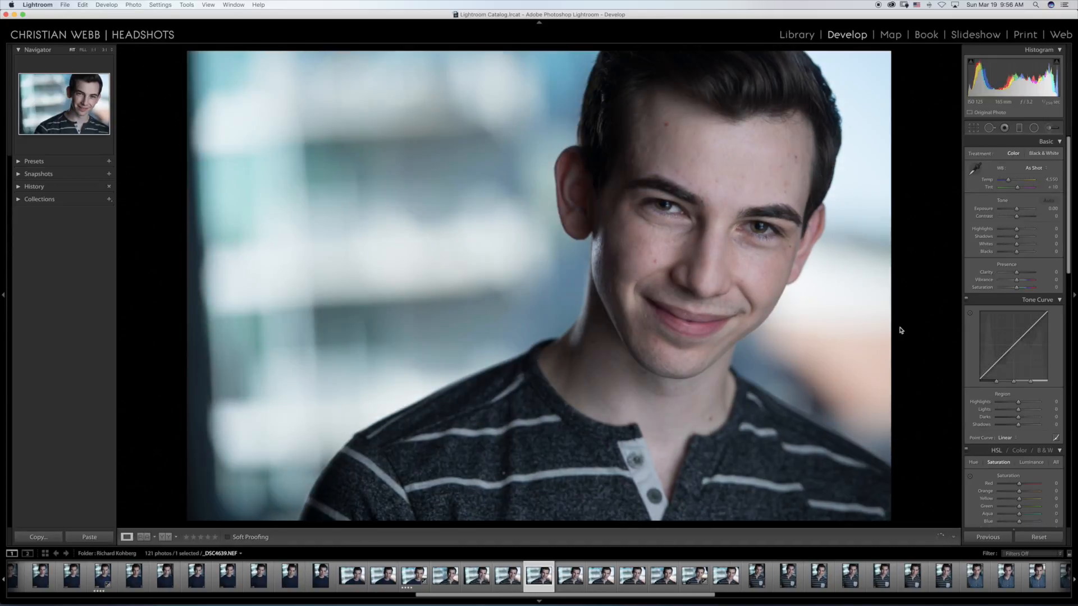
key(Right)
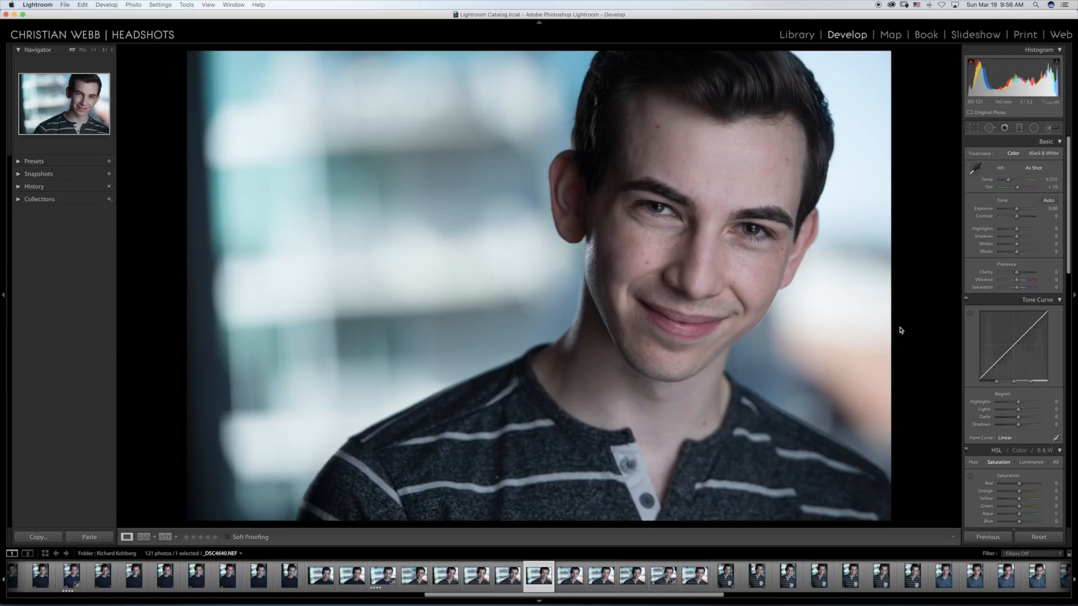
key(Right)
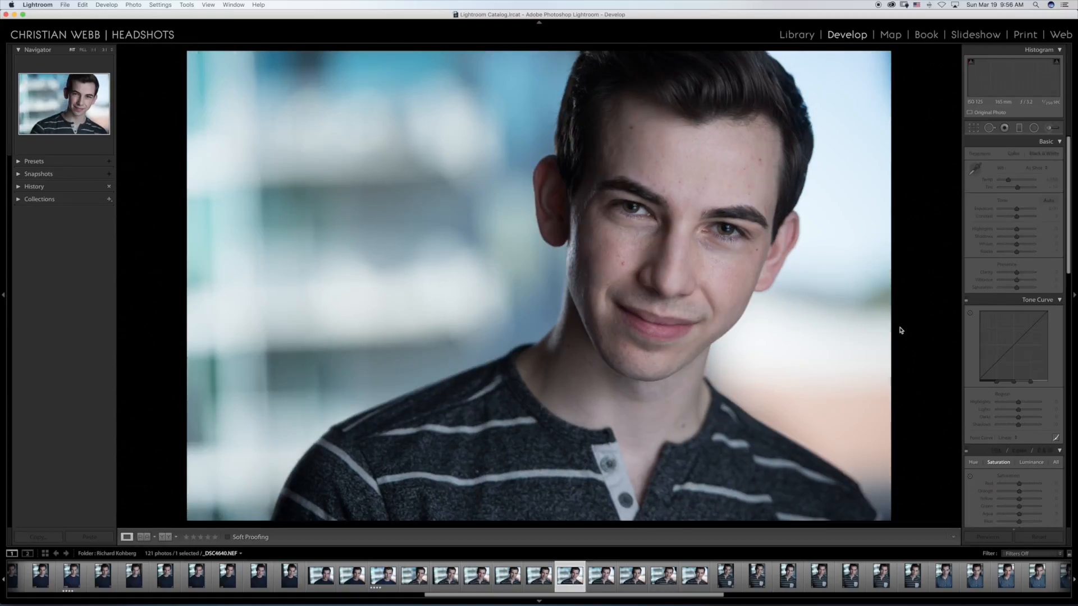
key(Right)
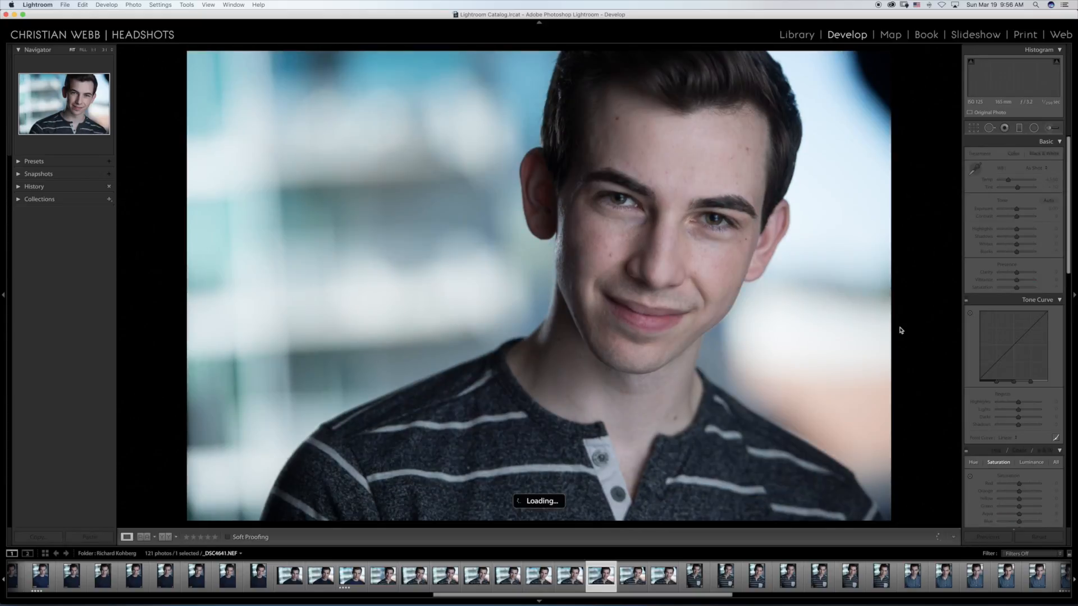
Step: Crop the horizontal striped-shirt headshot _DSC4644.NEF slightly tighter on both sides and the lower edge, and rate it four stars
key(Right)
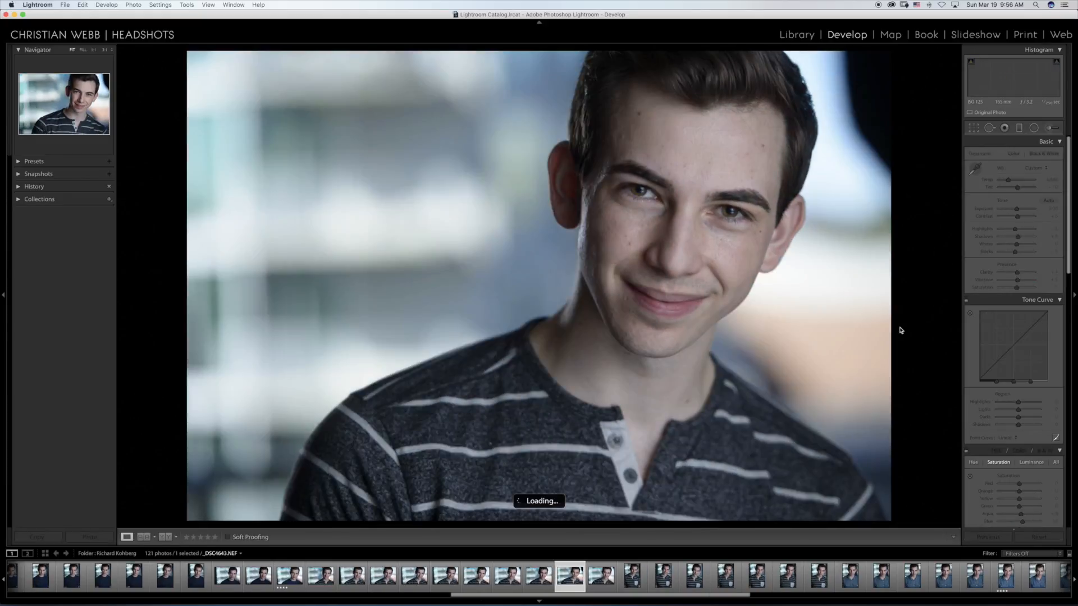
key(Right)
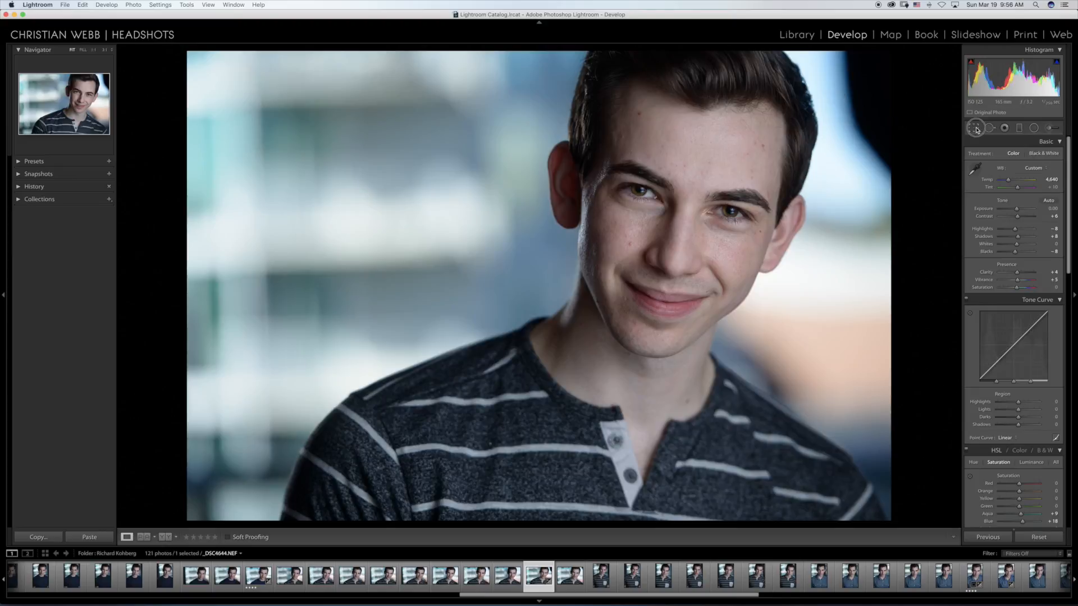
key(r)
drag(890, 288, 865, 291)
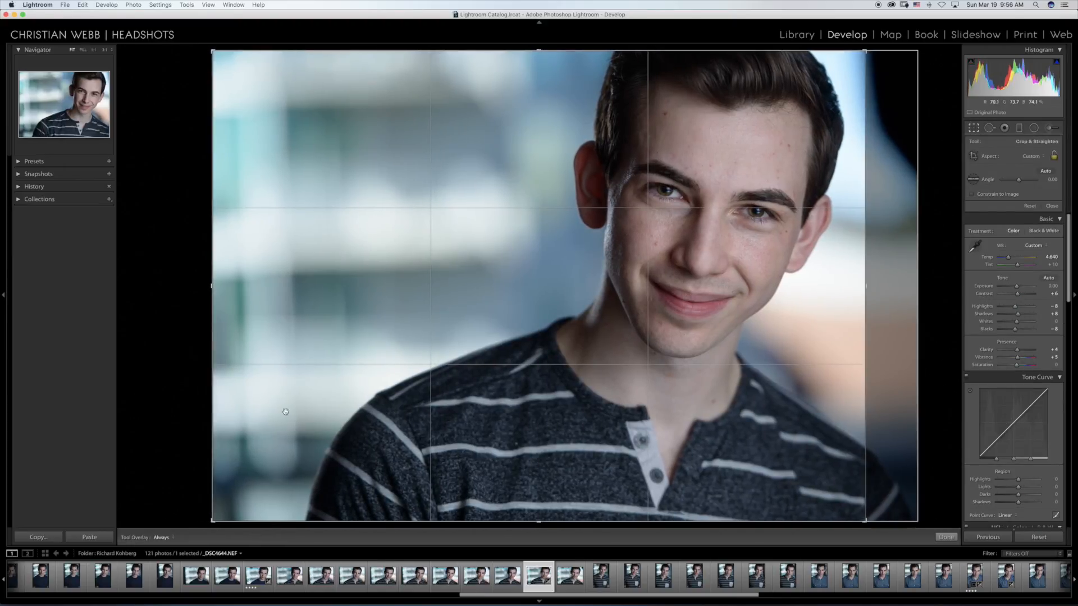
drag(219, 303, 229, 304)
drag(538, 522, 540, 512)
key(Return)
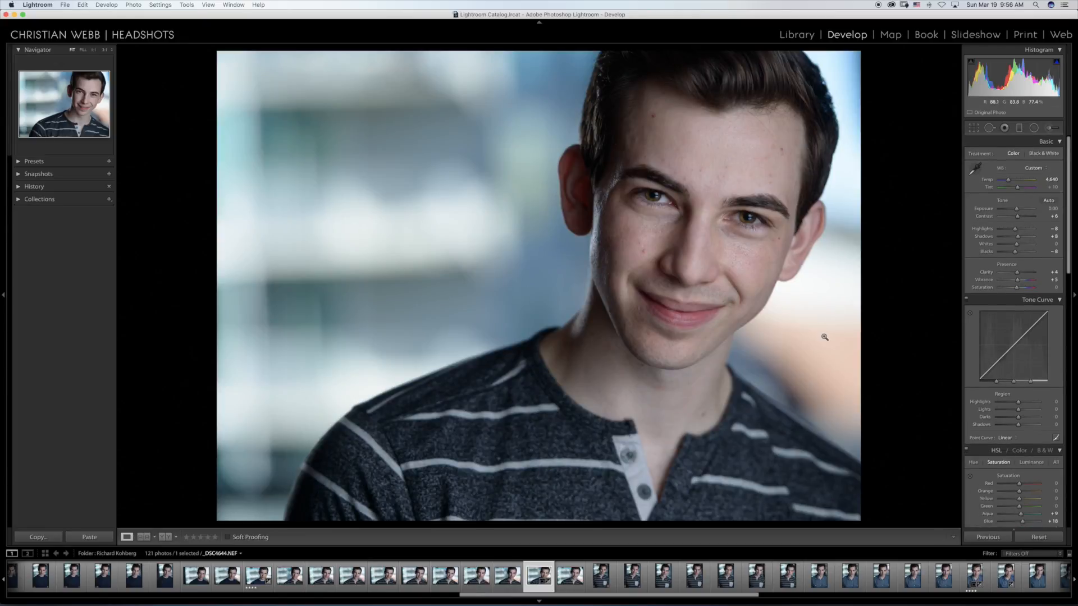
click(207, 537)
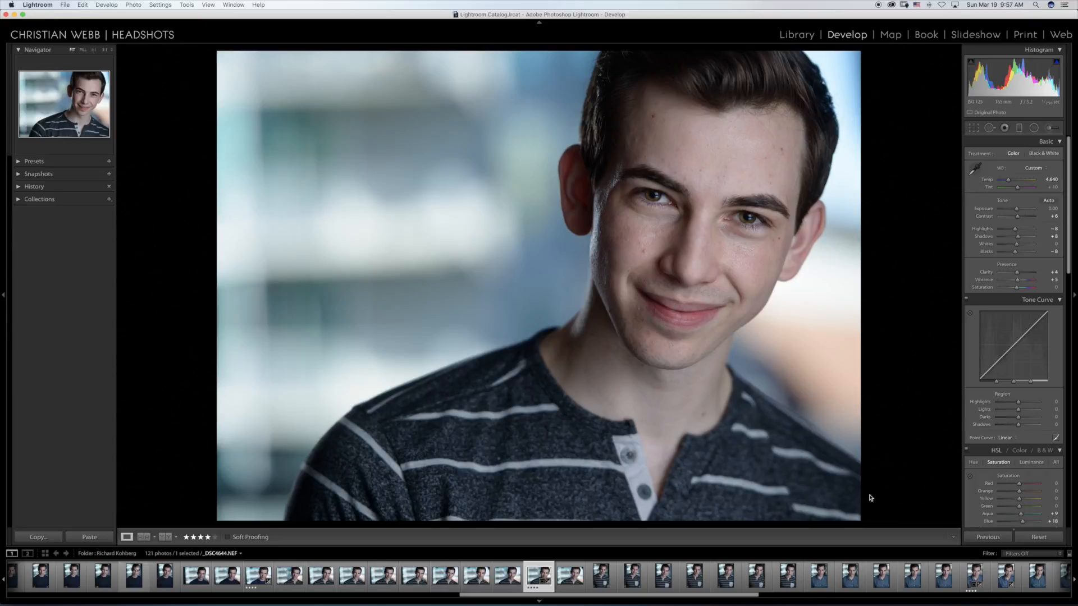
Step: Review the photos after _DSC4644.NEF, through the vertical striped-shirt portraits up to _DSC4652.NEF
key(Right)
key(Right)
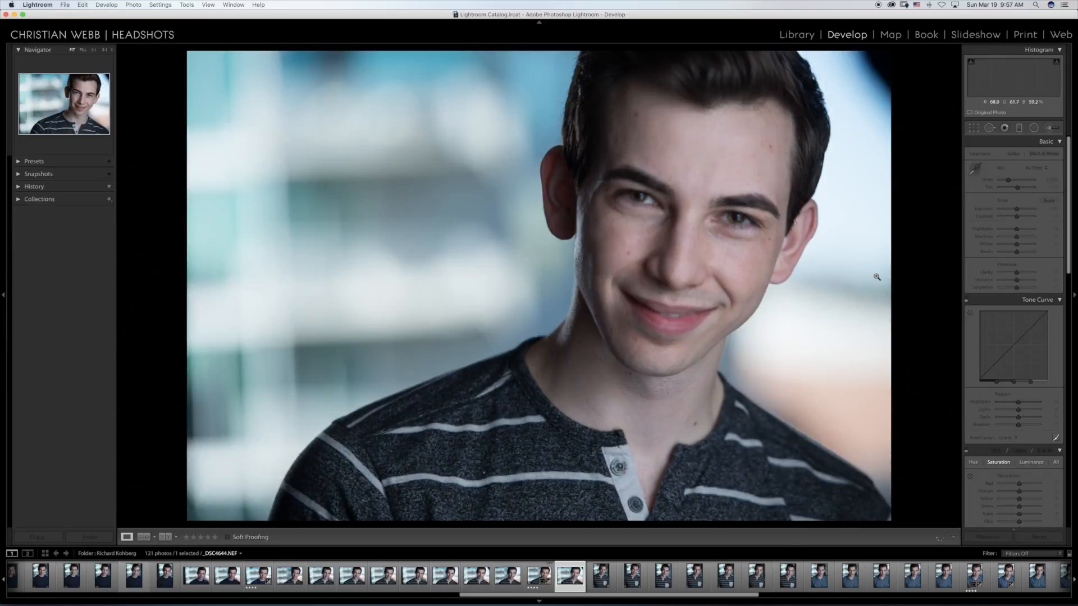
key(Right)
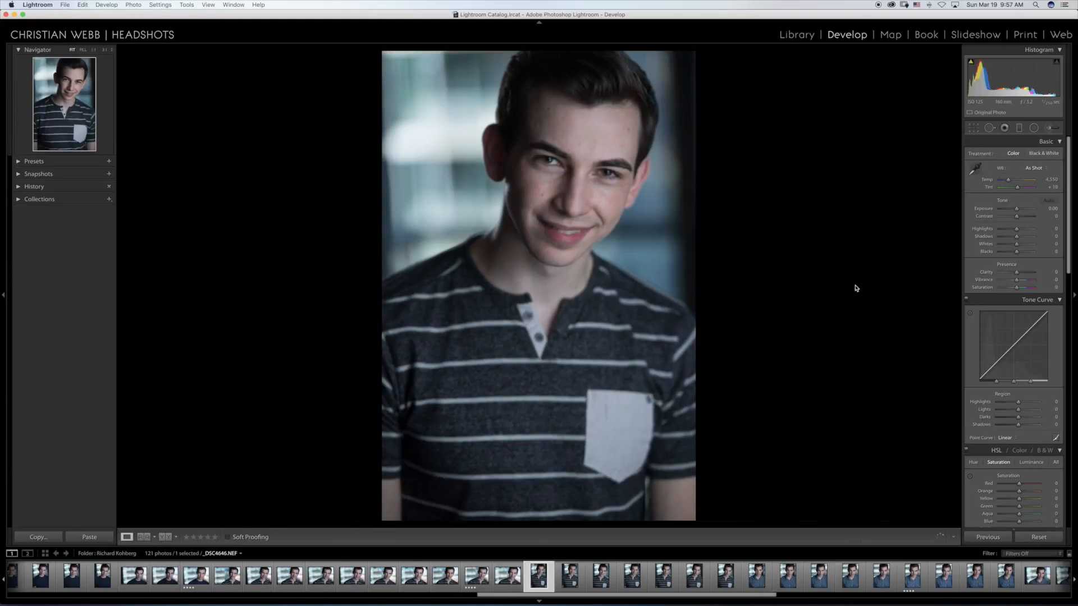
key(Right)
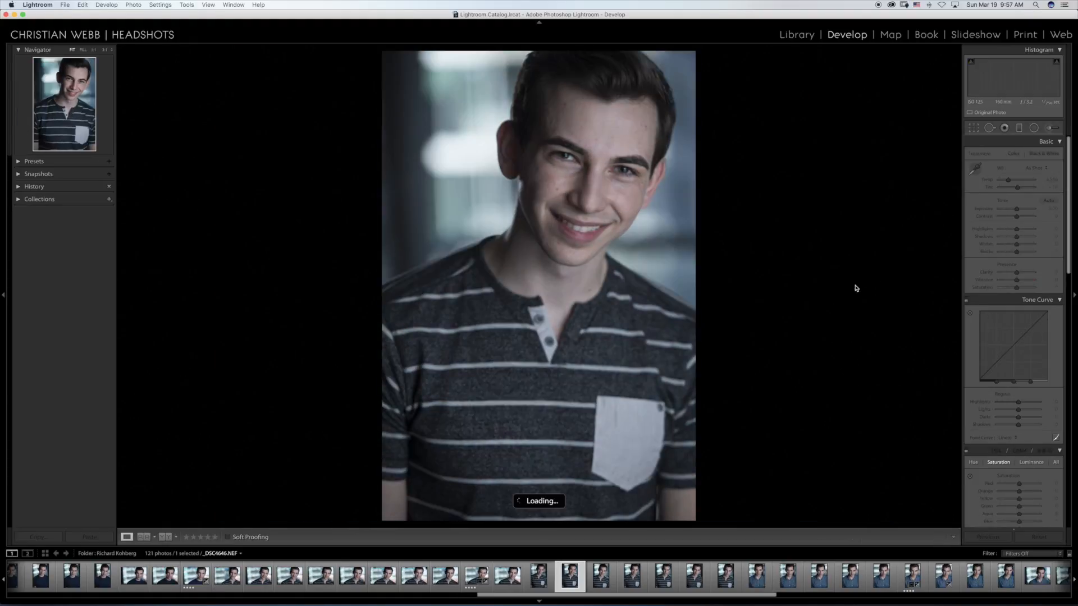
key(Right)
key(Right)
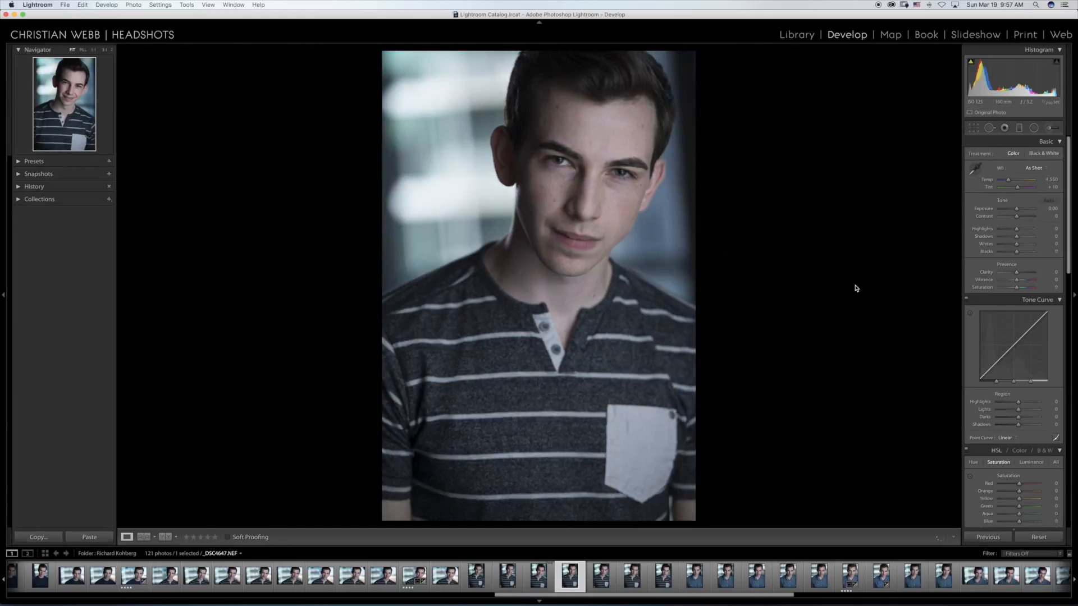
key(Right)
key(Right)
key(Right)
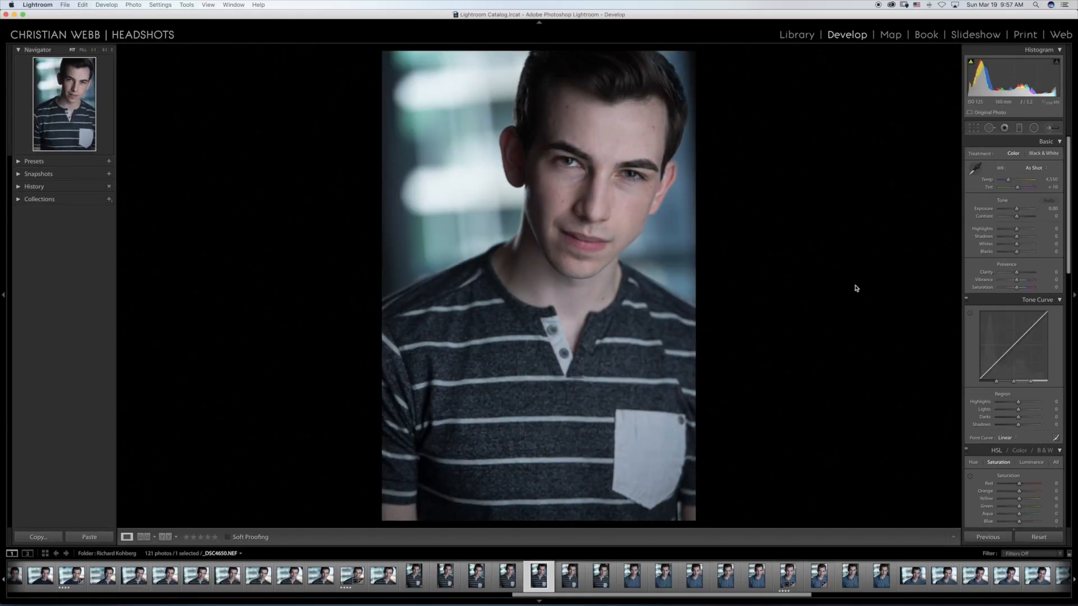
key(Right)
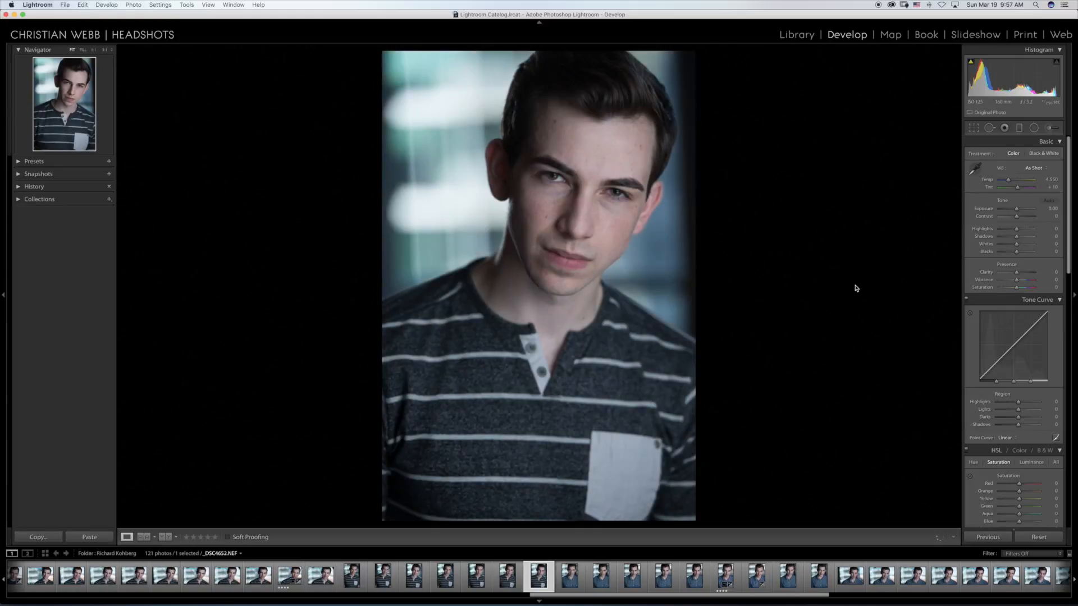
Step: Review the vertical denim-shirt portraits from _DSC4653.NEF up to the four-star _DSC4658.NEF
key(Right)
key(Right)
key(Right)
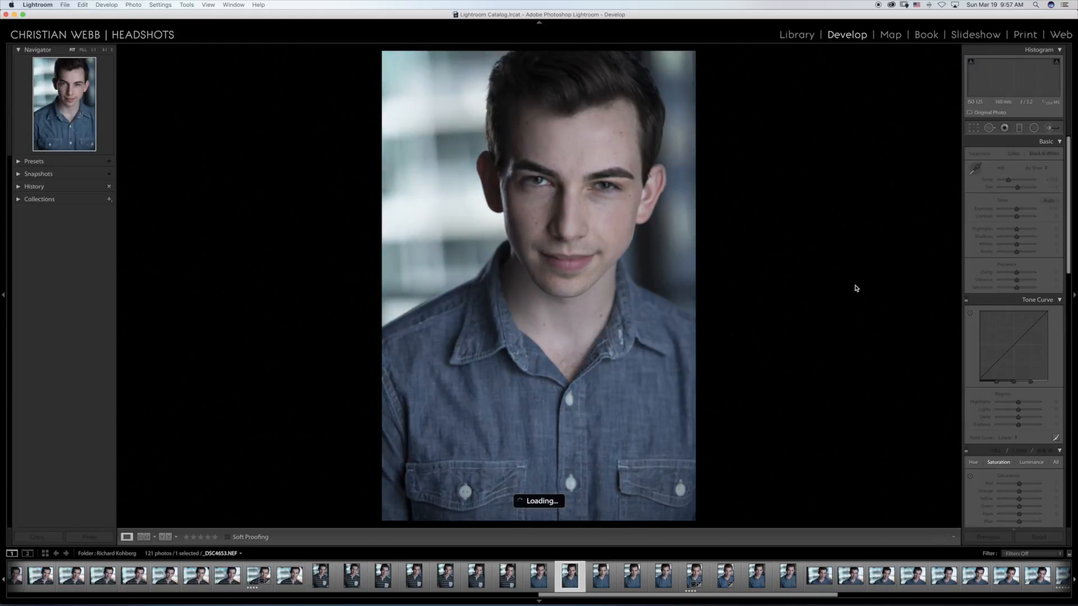
key(Right)
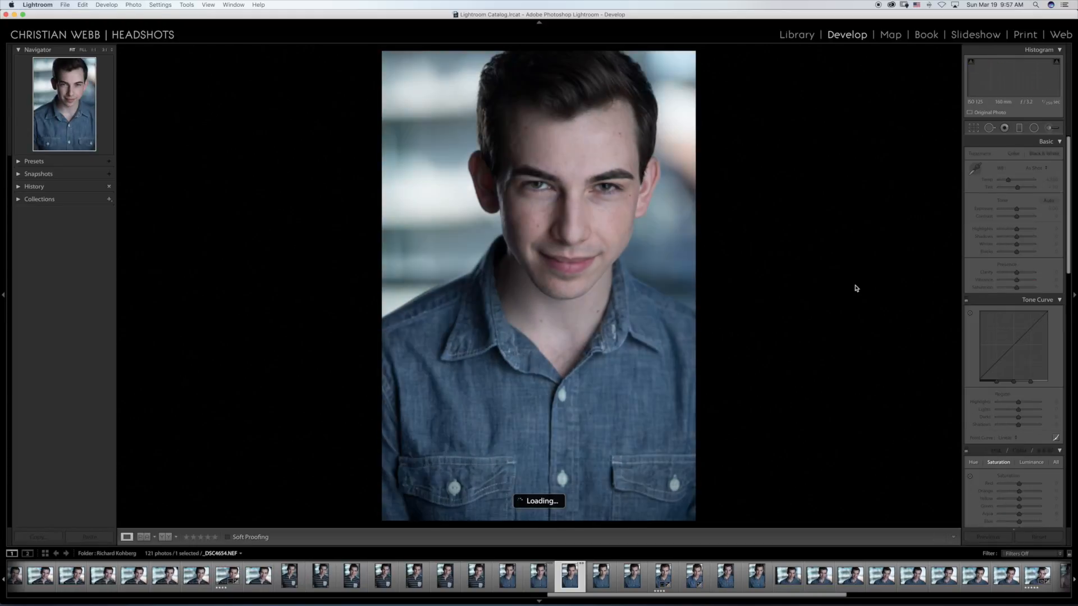
key(Right)
key(Right)
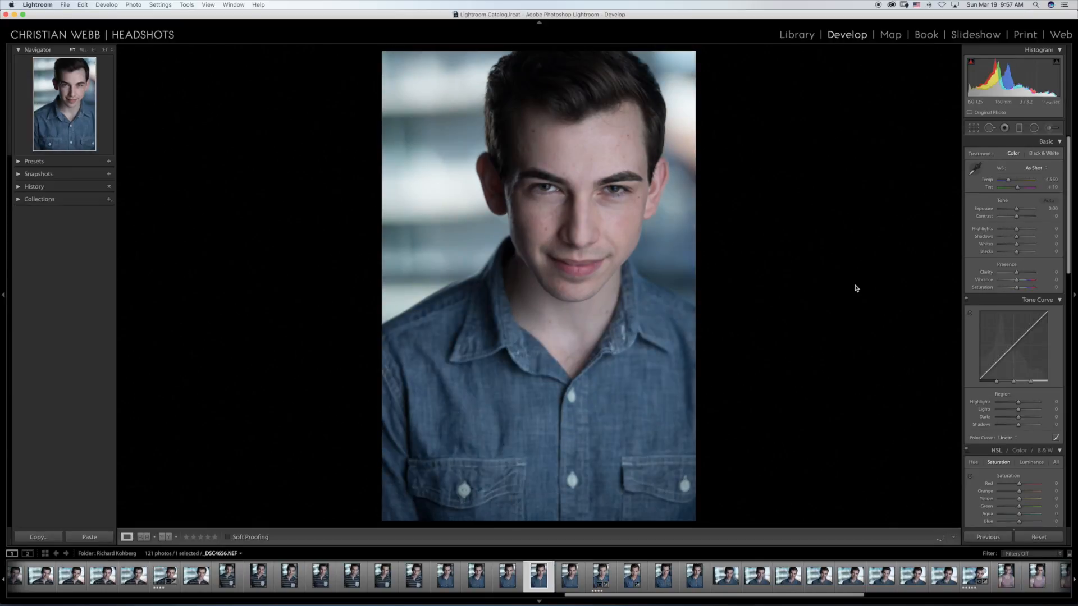
key(Right)
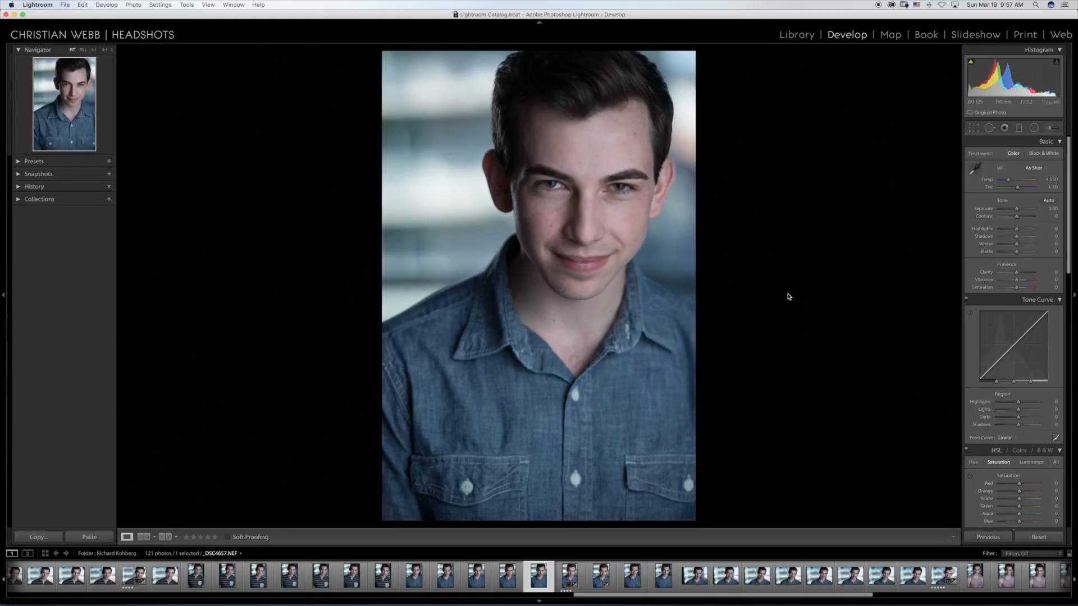
key(Right)
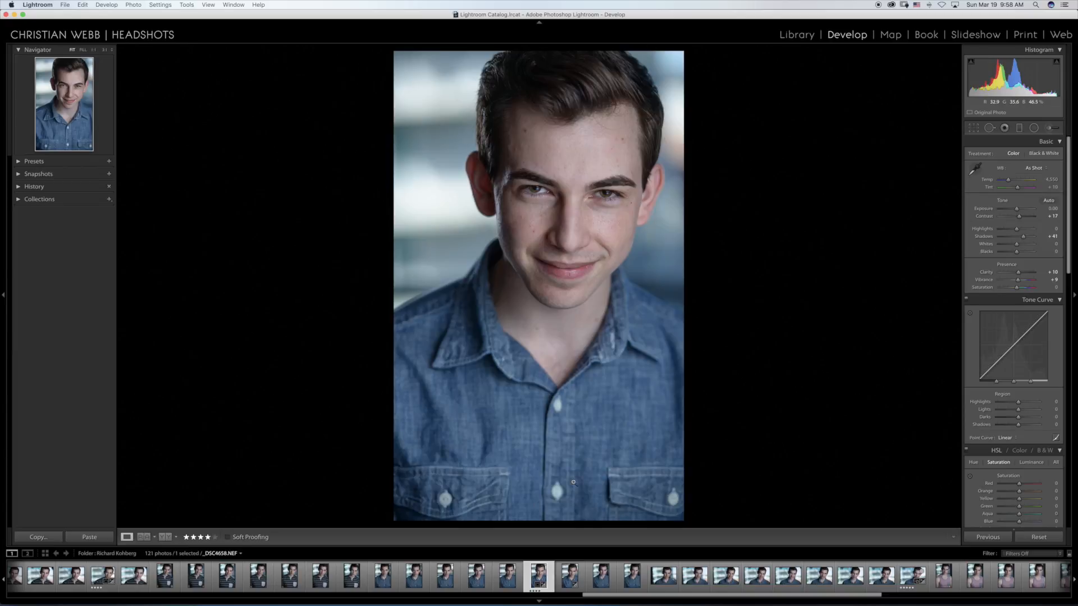
Step: Compare the two denim-shirt portraits _DSC4658.NEF and _DSC4659.NEF by switching back and forth between them
key(Right)
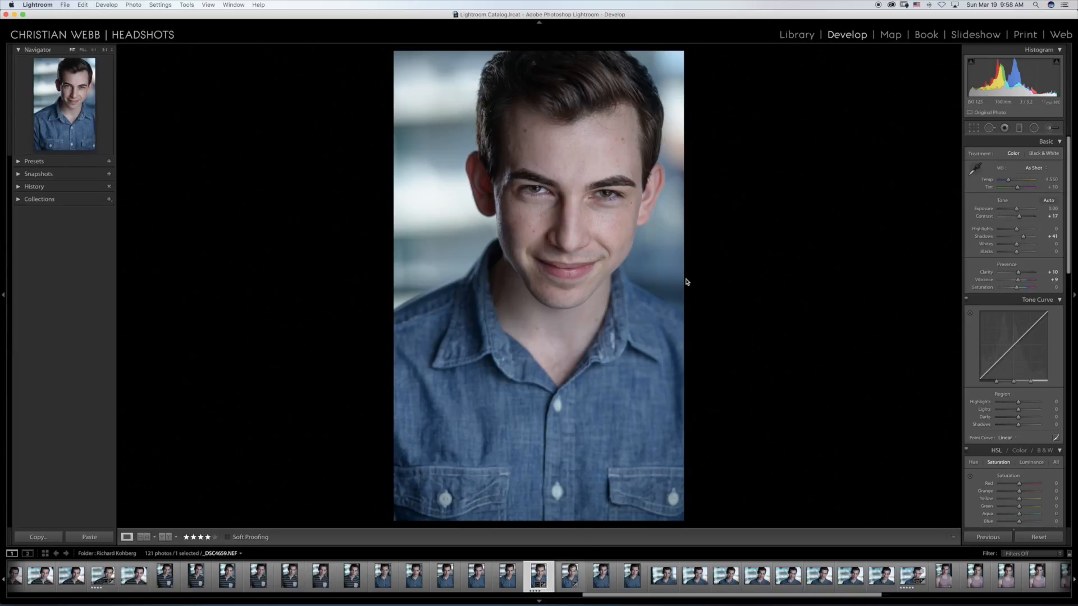
key(Right)
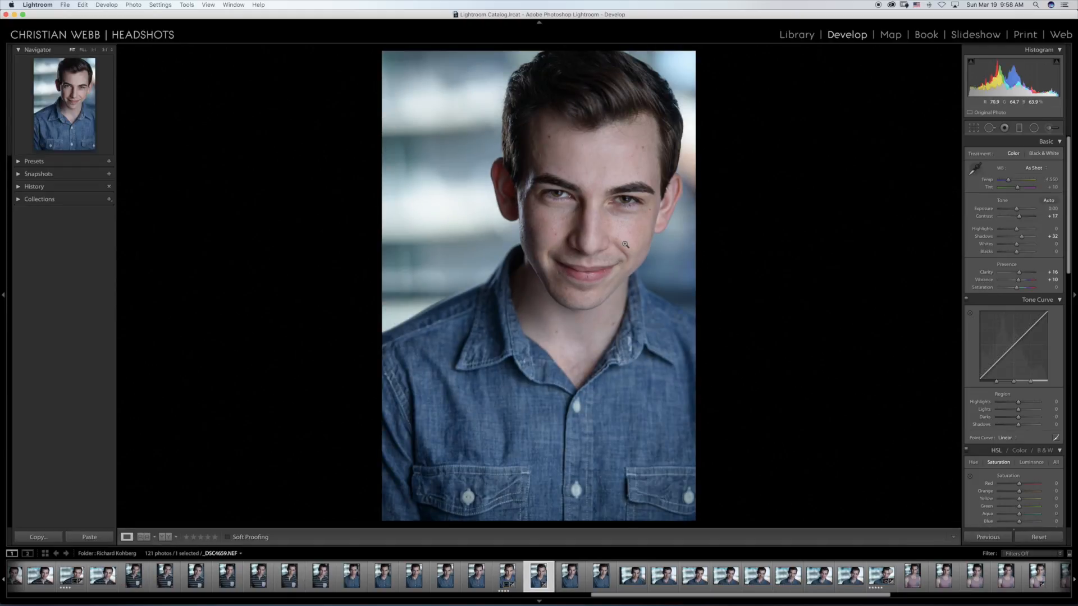
key(Right)
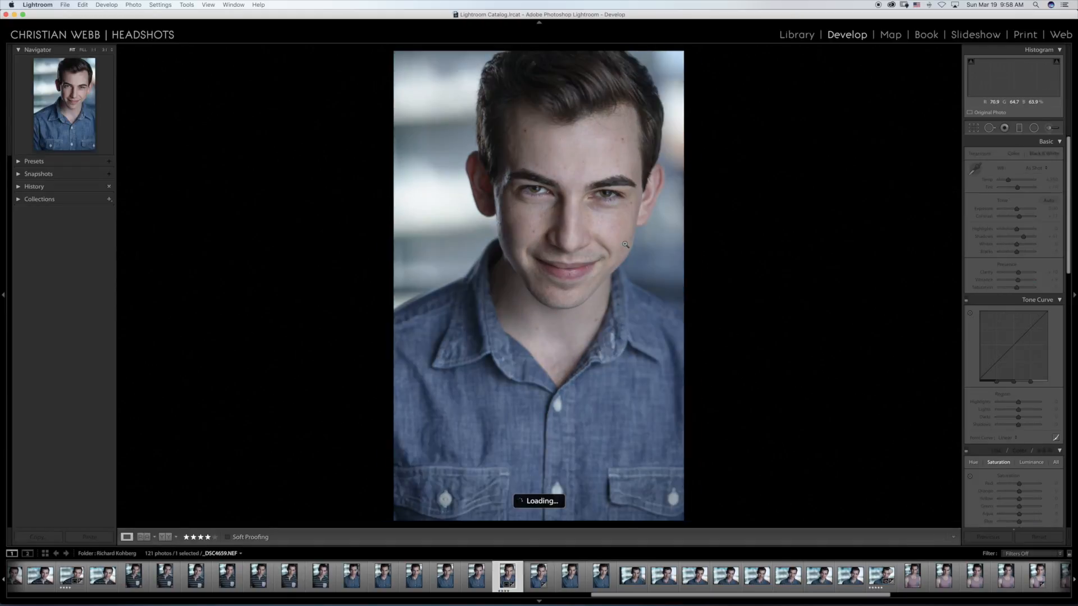
key(Left)
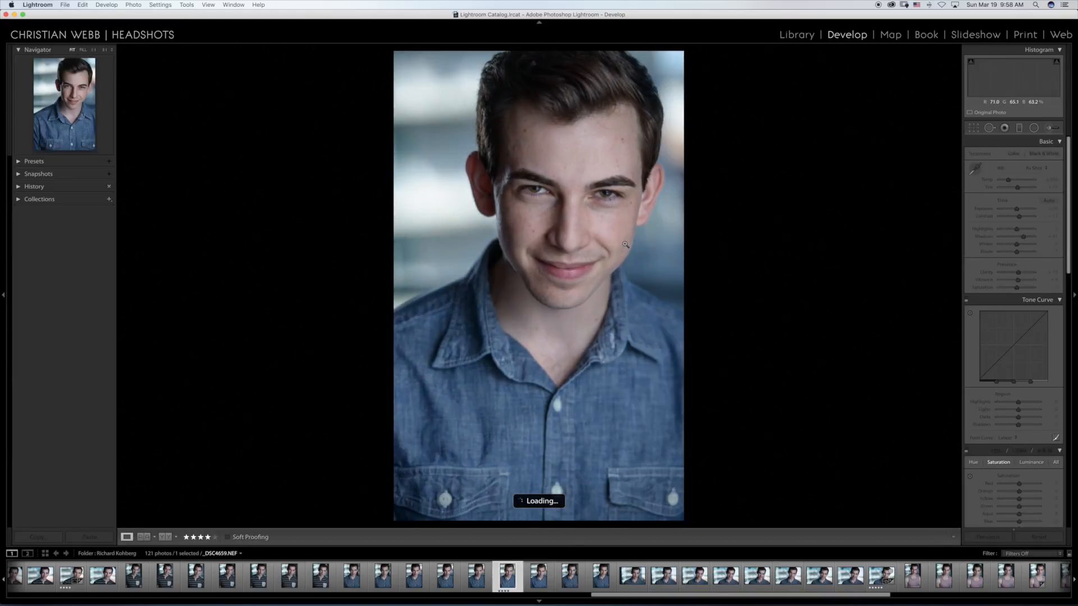
key(Right)
key(Left)
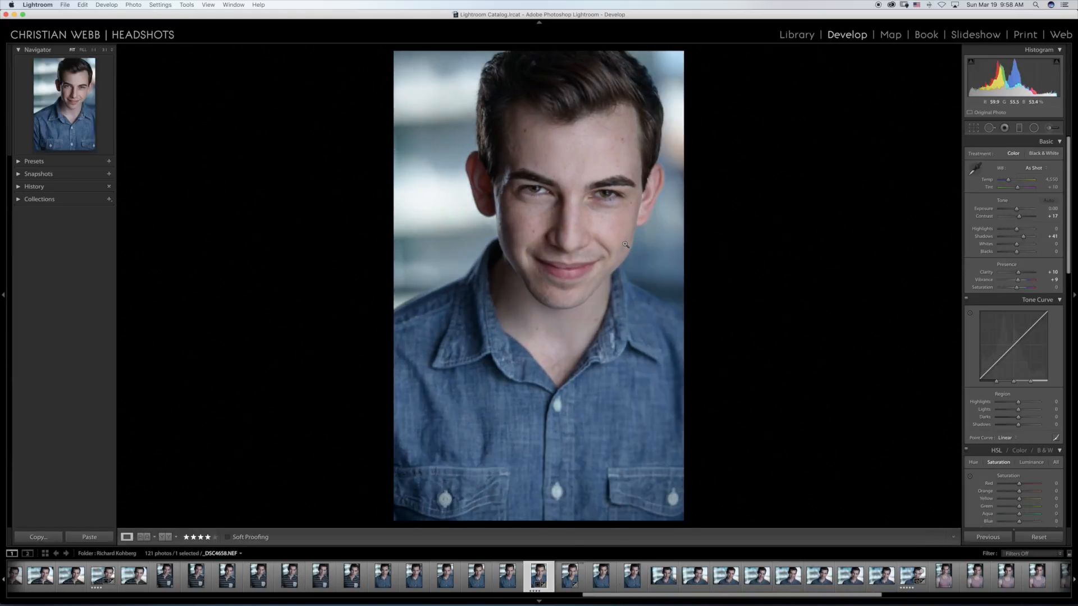
key(Right)
key(Left)
key(Right)
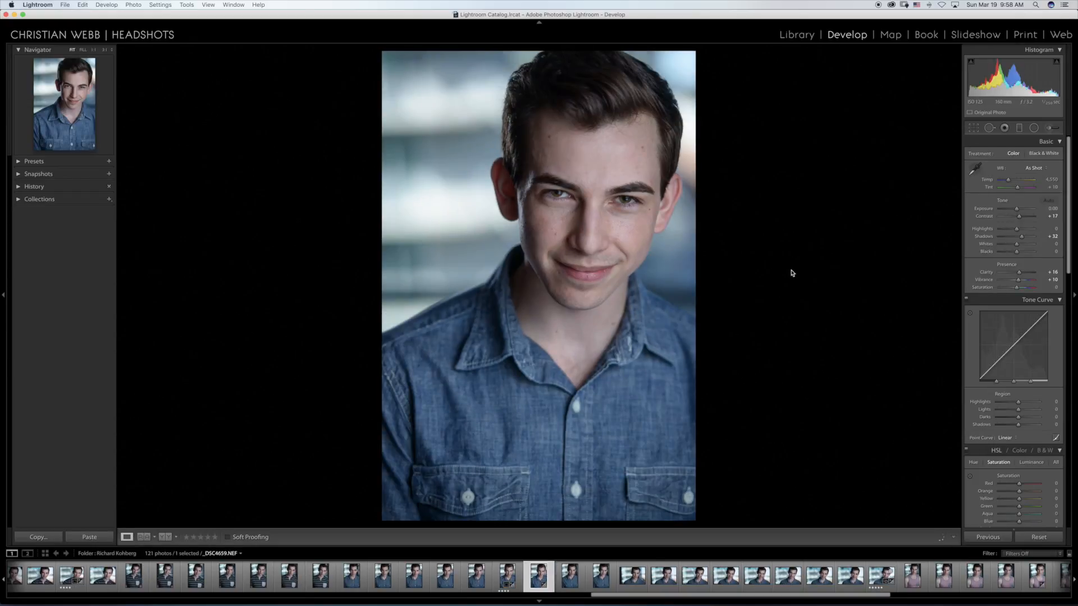
Step: Go through the denim-shirt photos after _DSC4659.NEF, from the last vertical portraits into the horizontal headshots up to _DSC4665.NEF
key(Right)
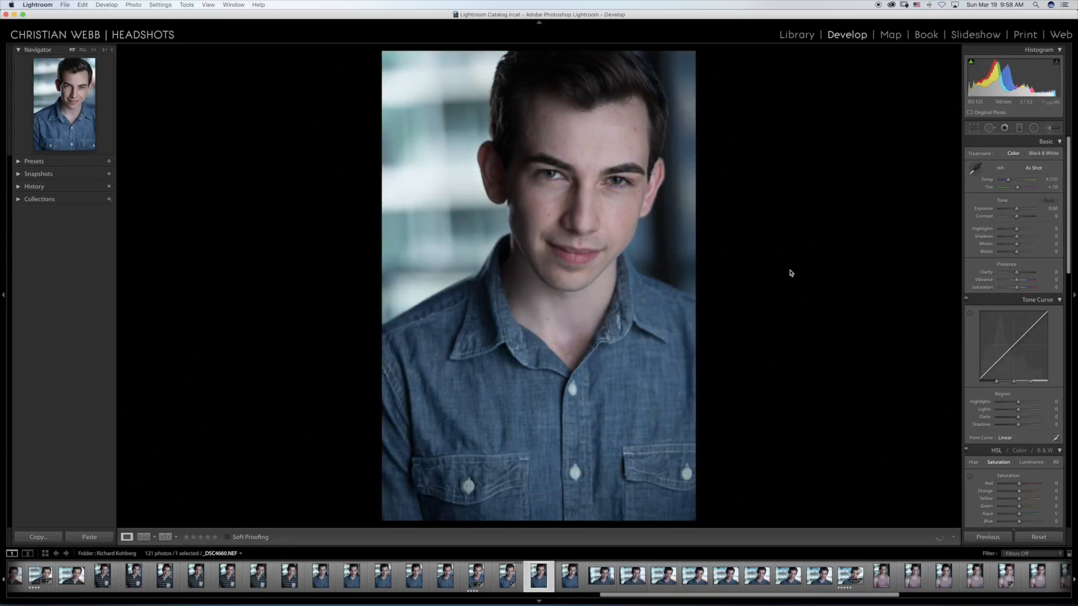
key(Right)
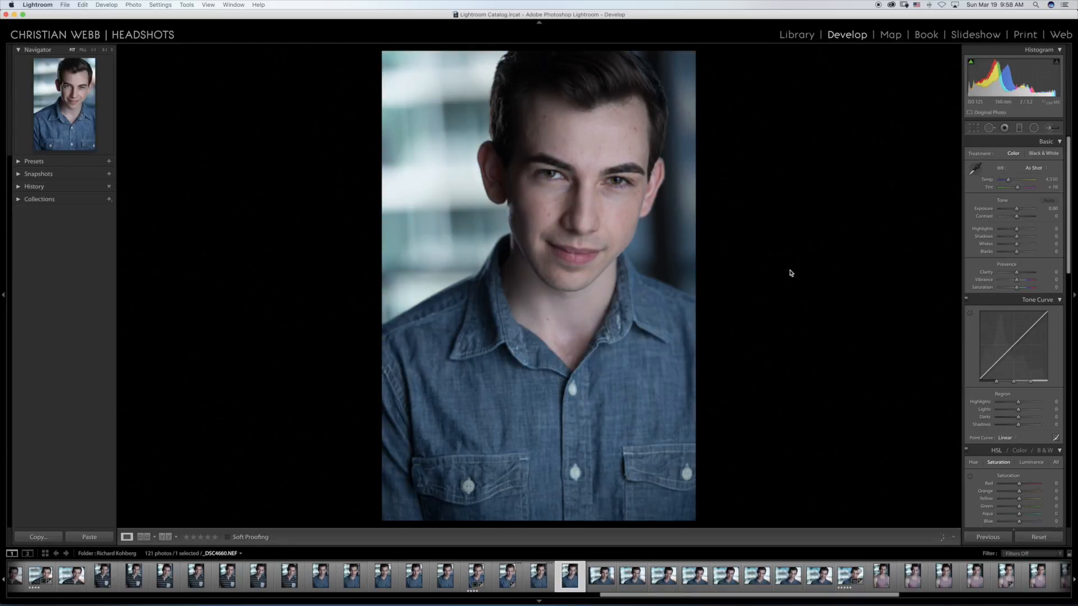
key(Right)
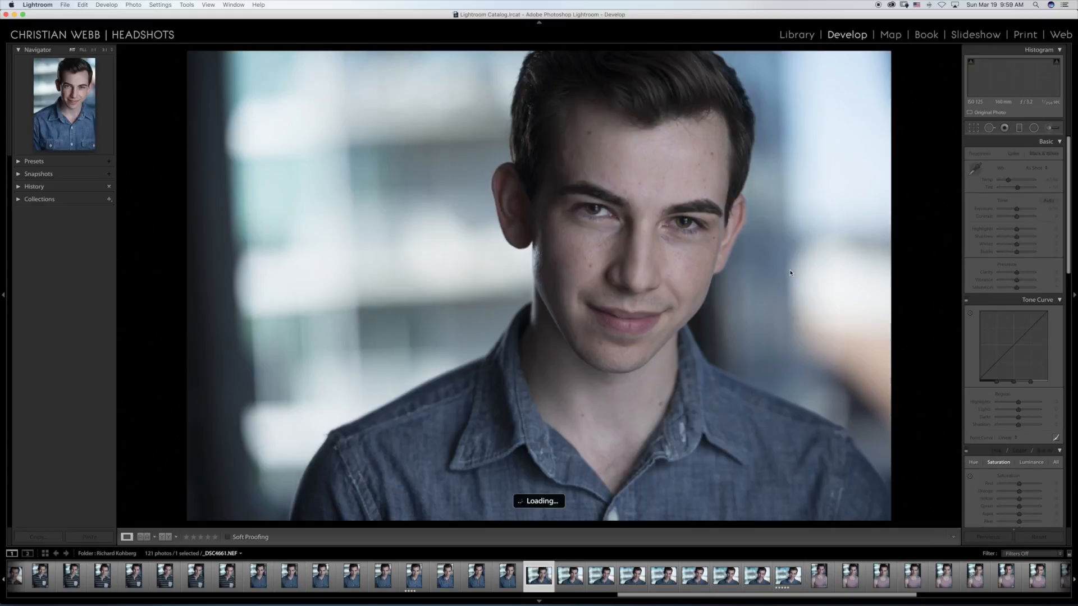
key(Right)
key(Right)
key(Right)
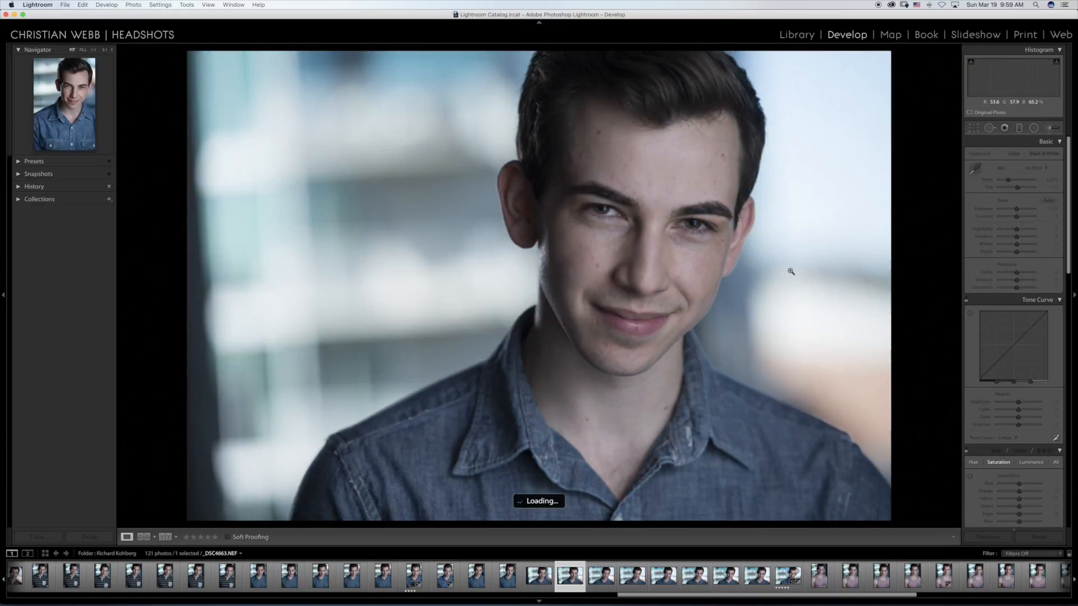
key(Right)
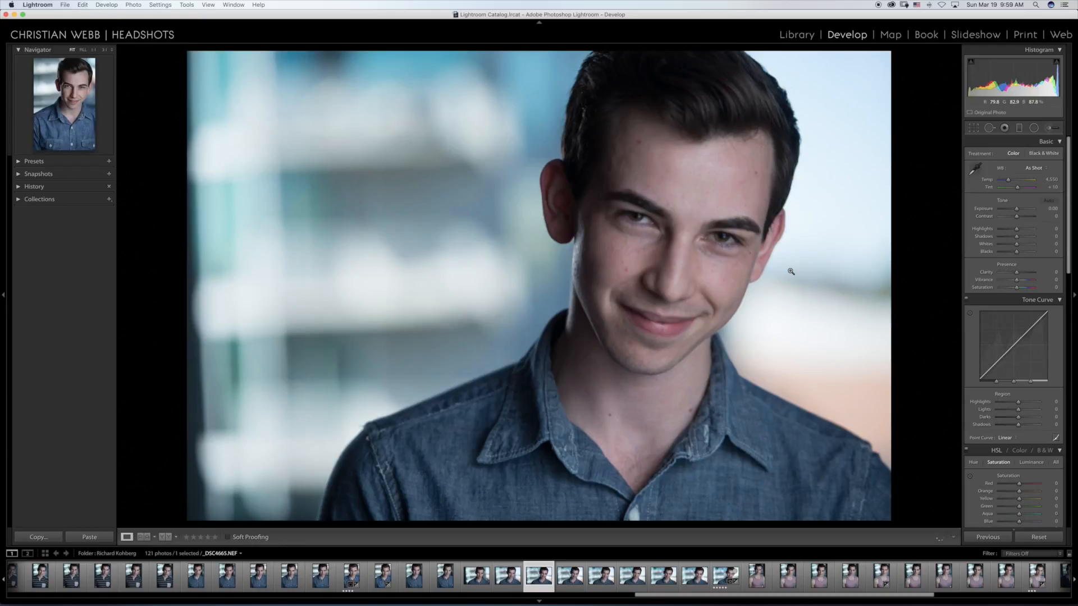
Step: Review the horizontal denim-shirt headshots after _DSC4665.NEF up to the five-star _DSC4671.NEF and inspect its eyes up close
key(Right)
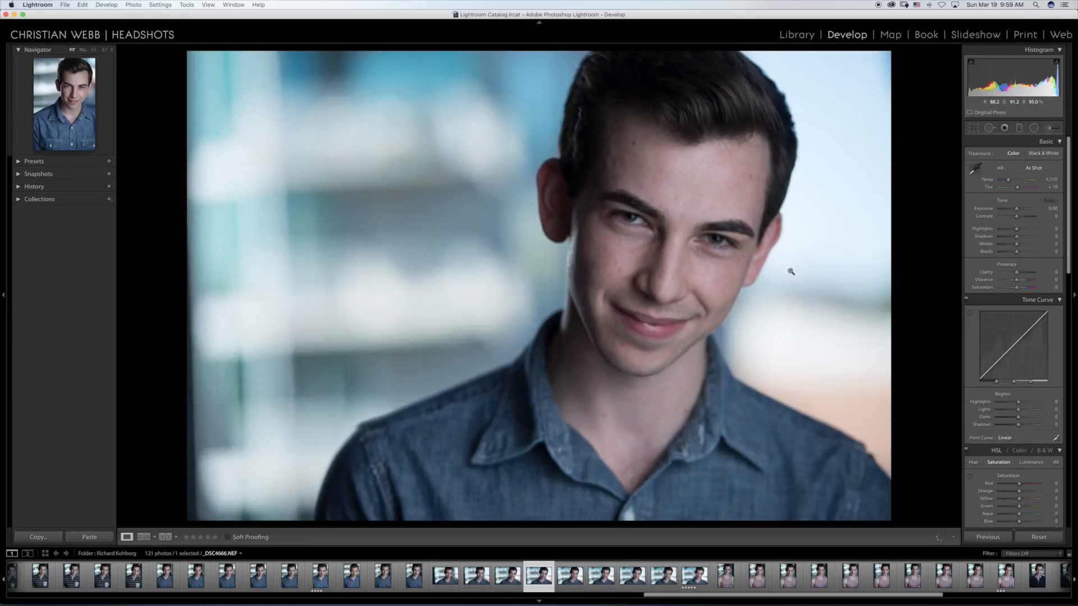
key(Right)
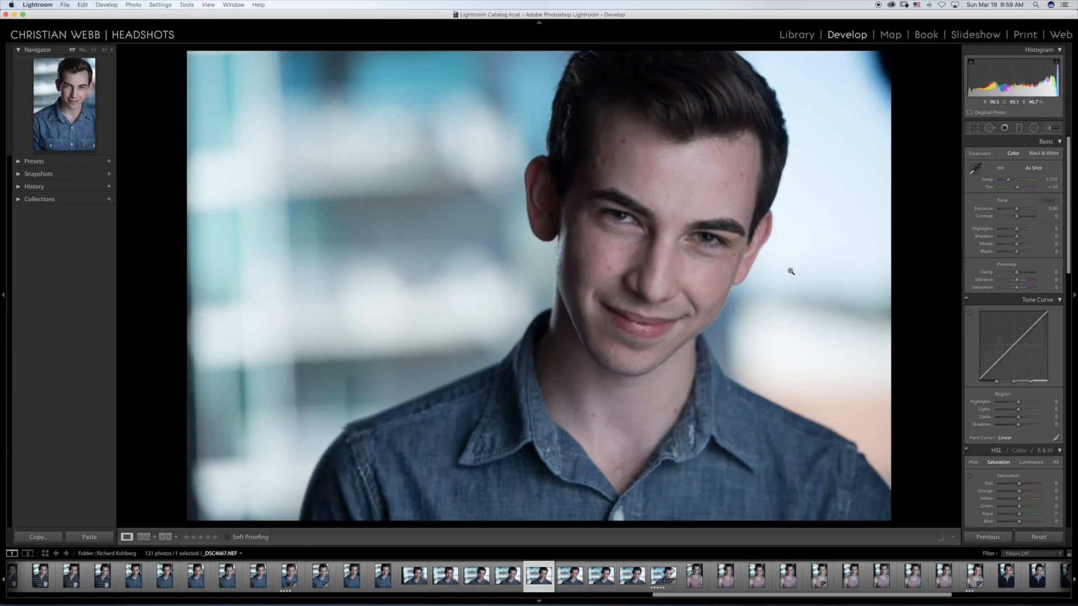
key(Right)
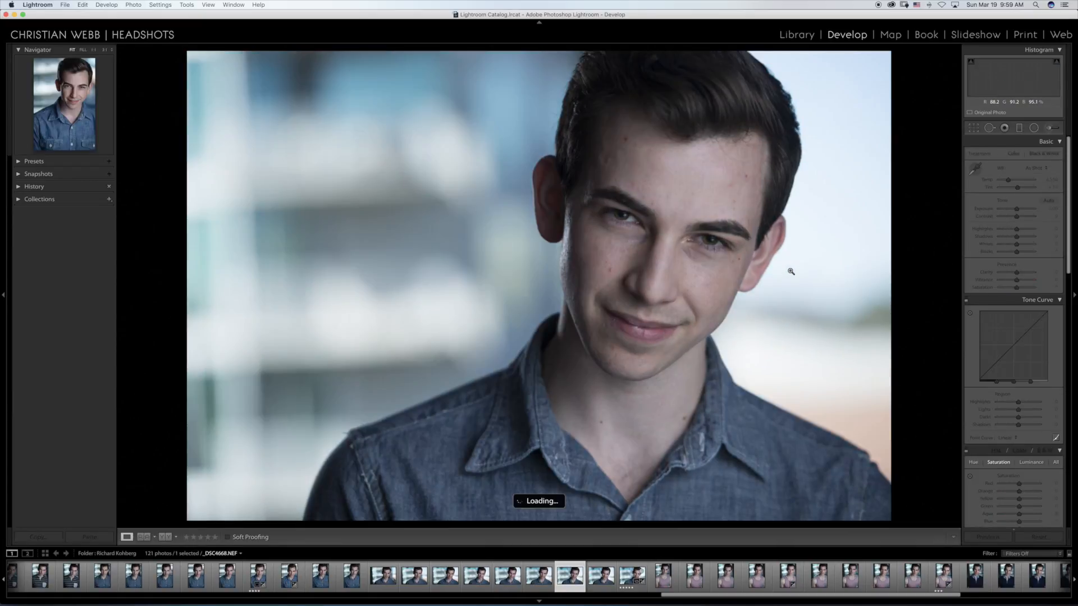
key(Right)
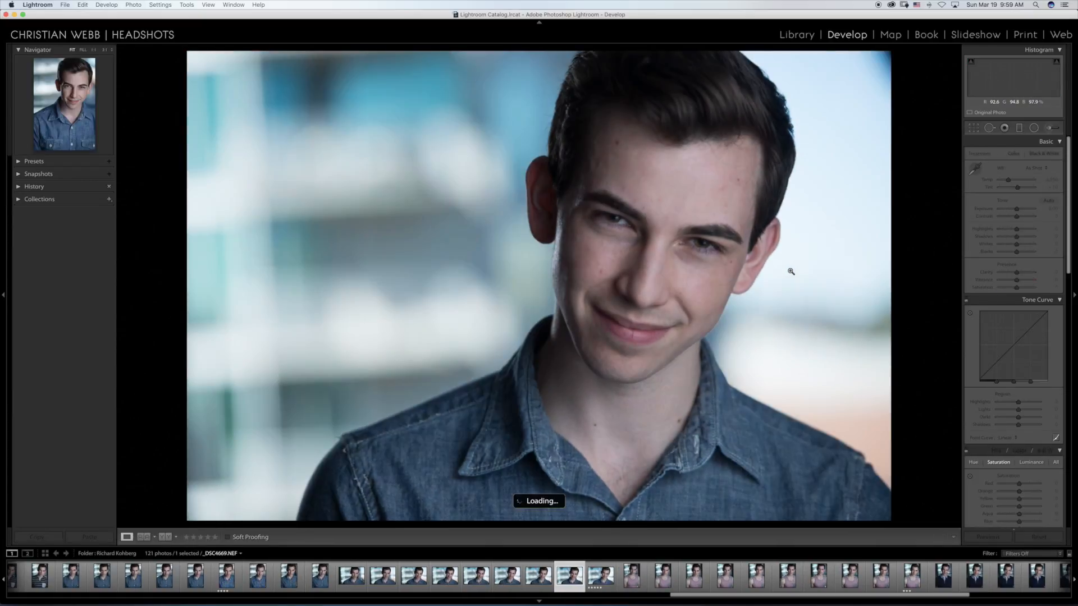
key(Right)
key(Right)
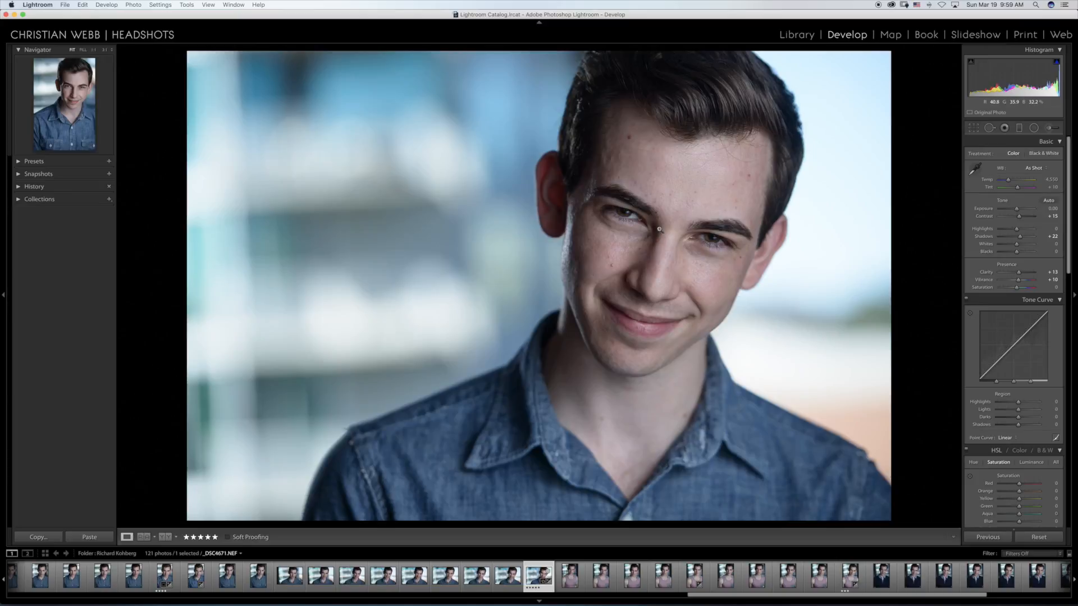
click(629, 218)
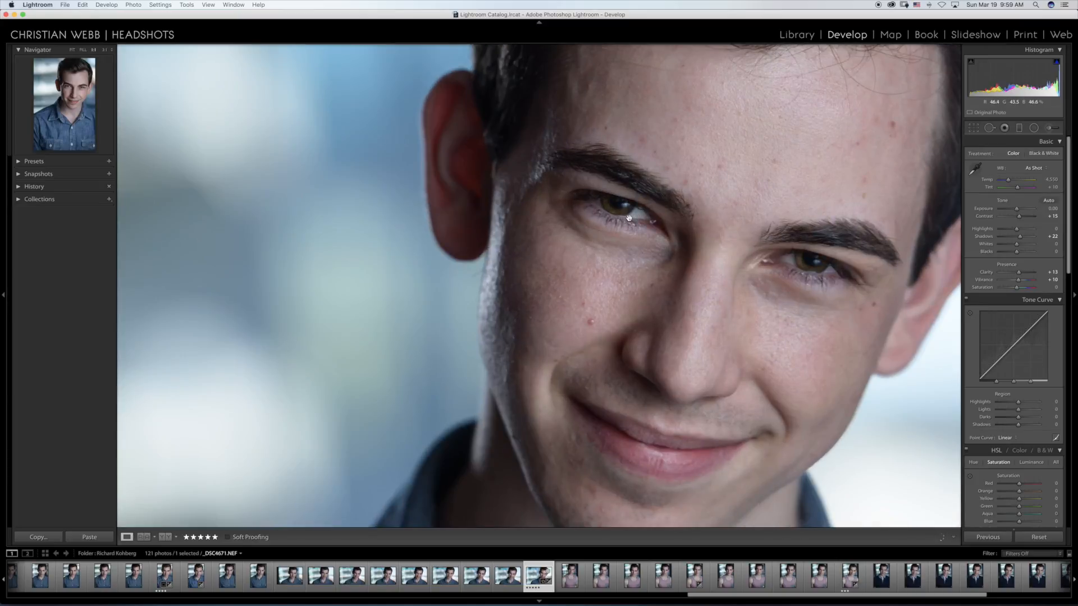
click(630, 217)
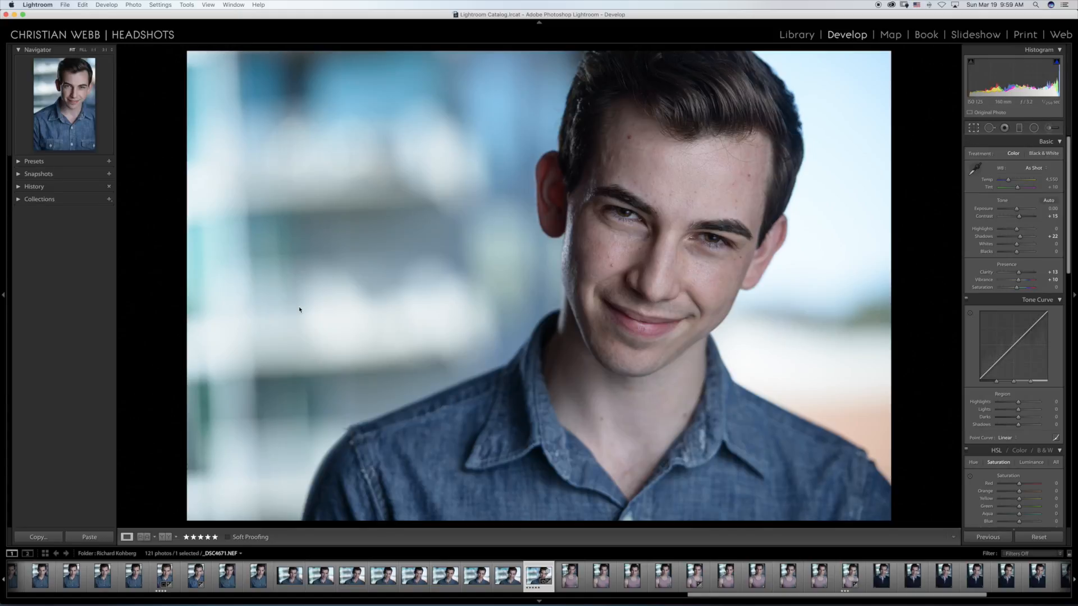
Step: Crop the five-star denim-shirt headshot _DSC4671.NEF slightly narrower by trimming a thin strip off the photo's right edge
key(r)
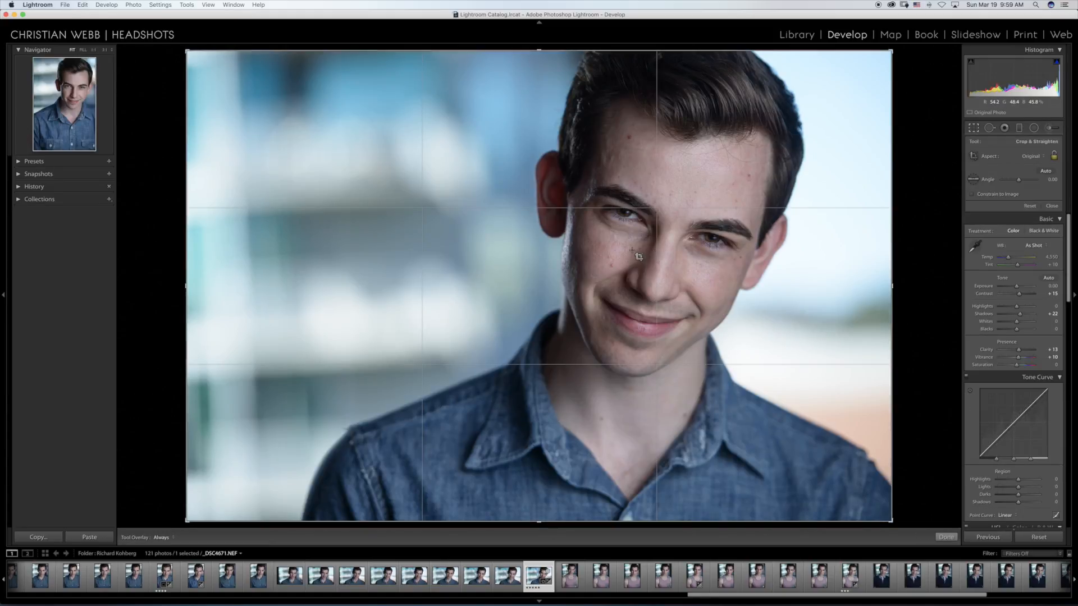
drag(890, 287, 873, 286)
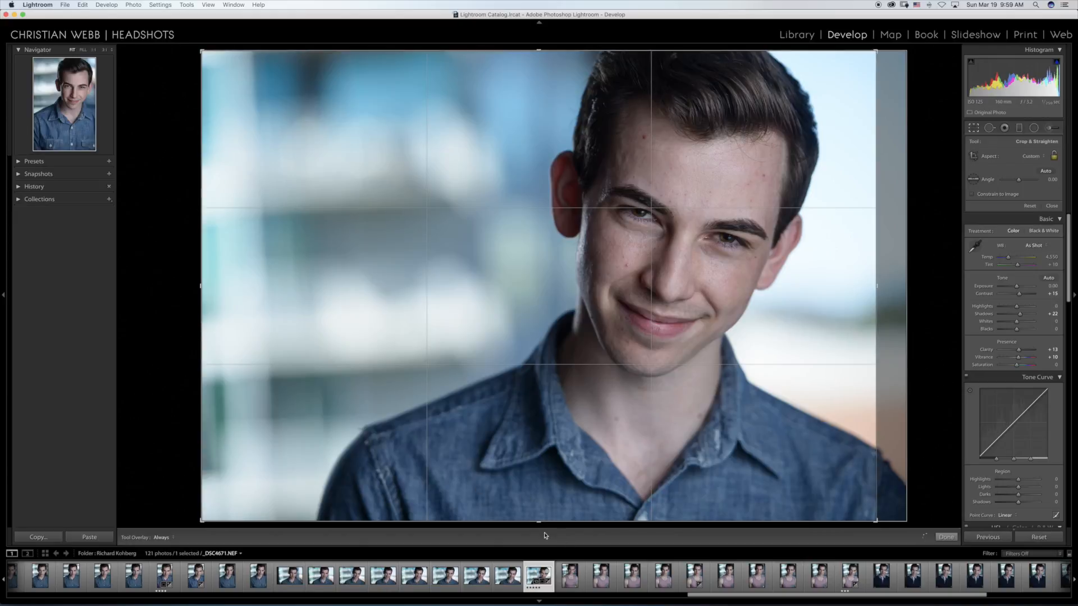
key(Return)
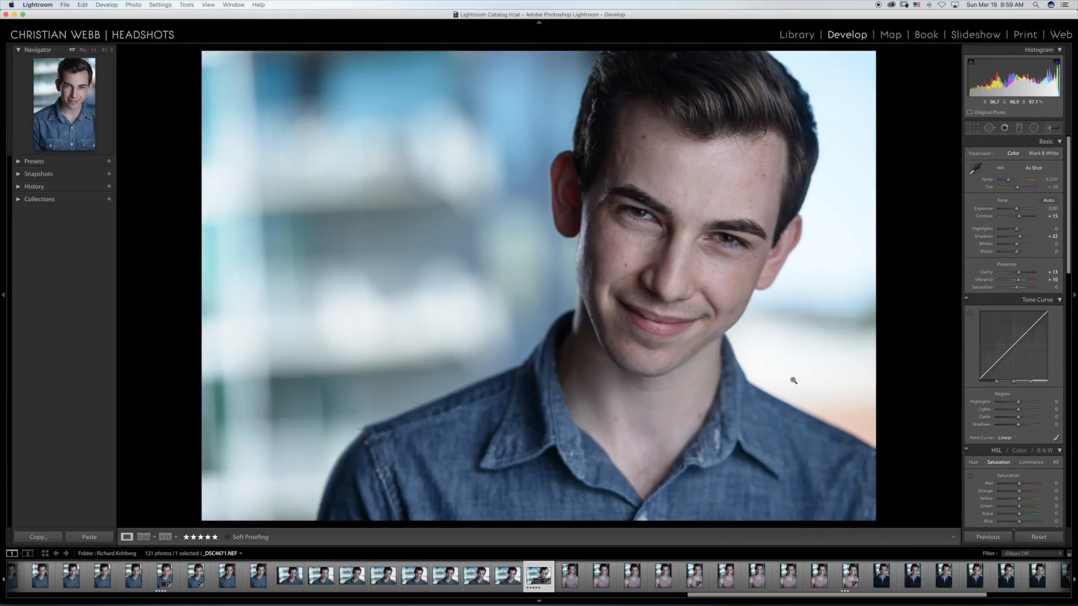
Step: Review the vertical pink tank-top portraits following _DSC4671.NEF, up to _DSC4677.NEF
key(Right)
key(Right)
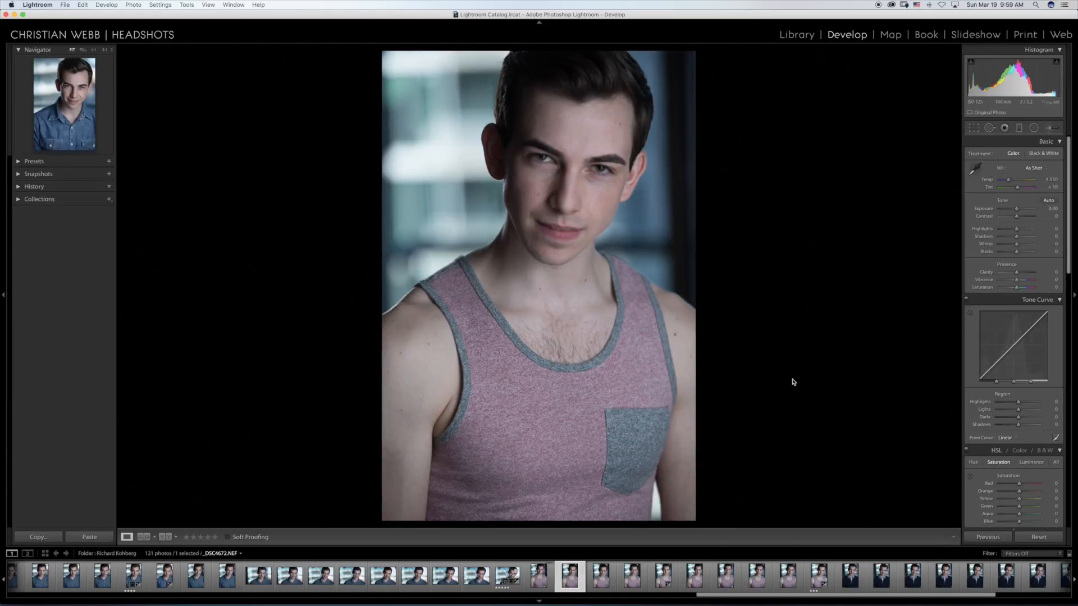
key(Right)
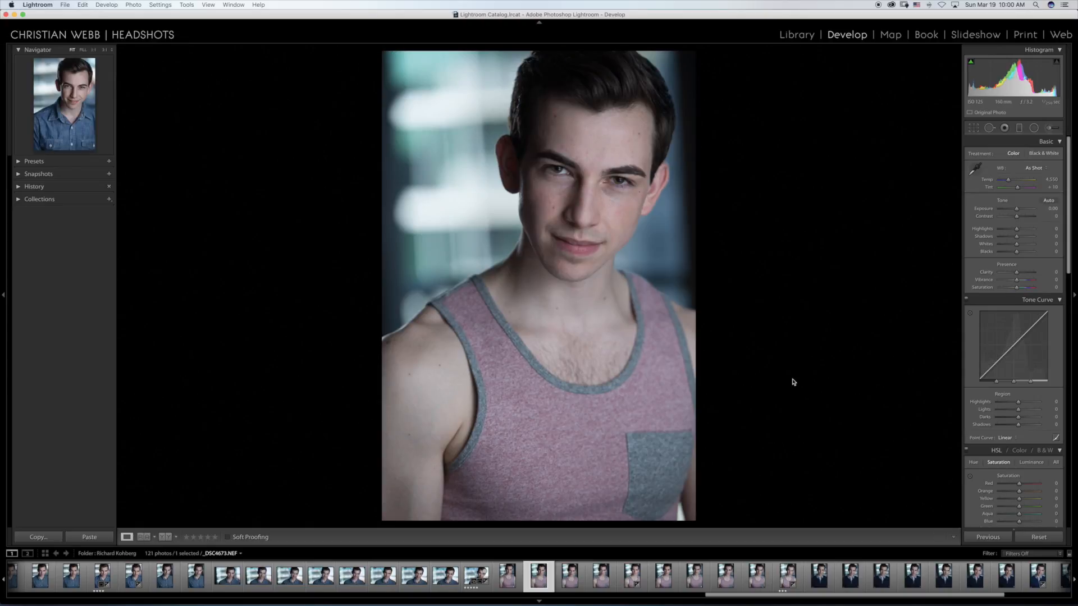
key(Right)
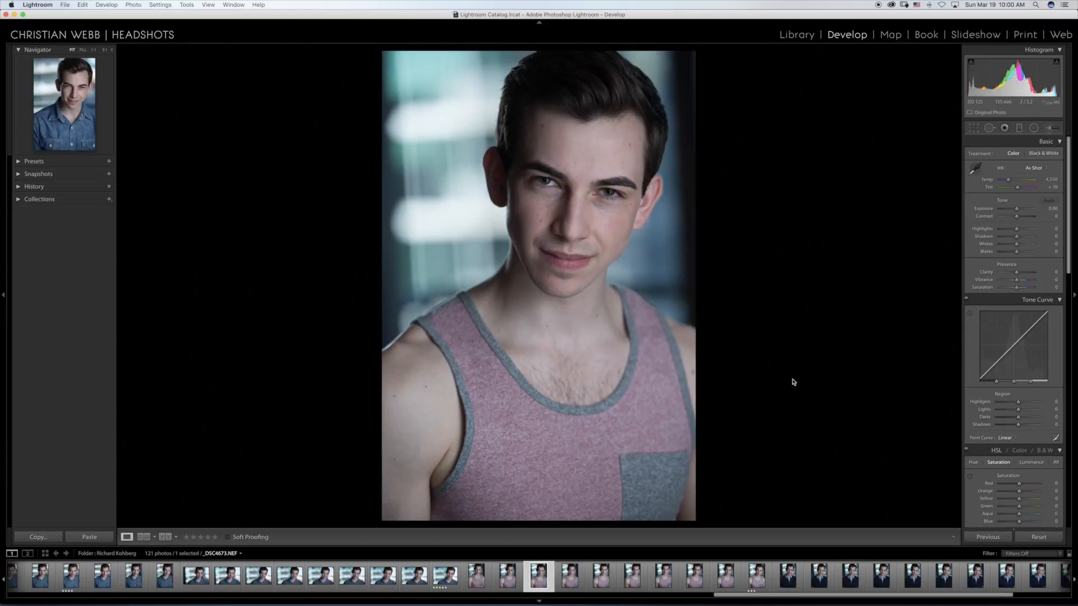
key(Right)
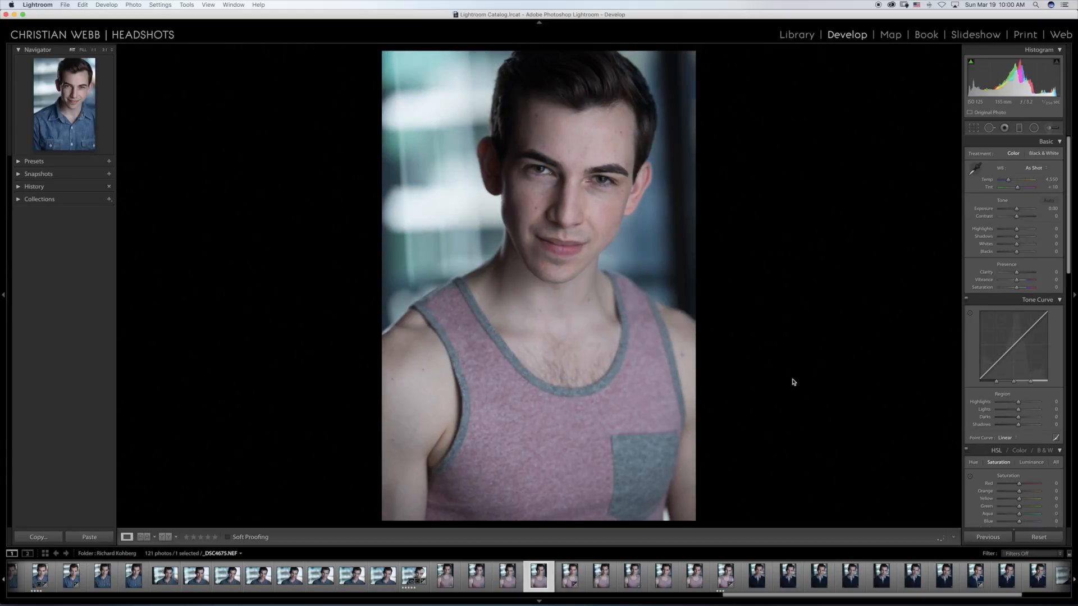
key(Right)
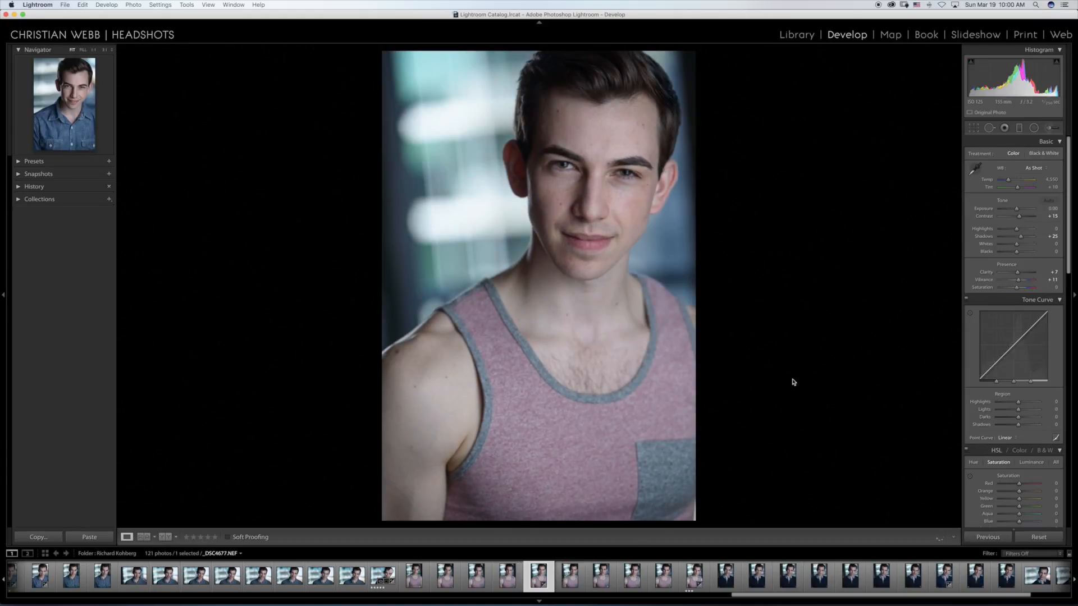
Step: Review the remaining tank-top portraits from _DSC4678.NEF up to the three-star _DSC4682.NEF
key(Right)
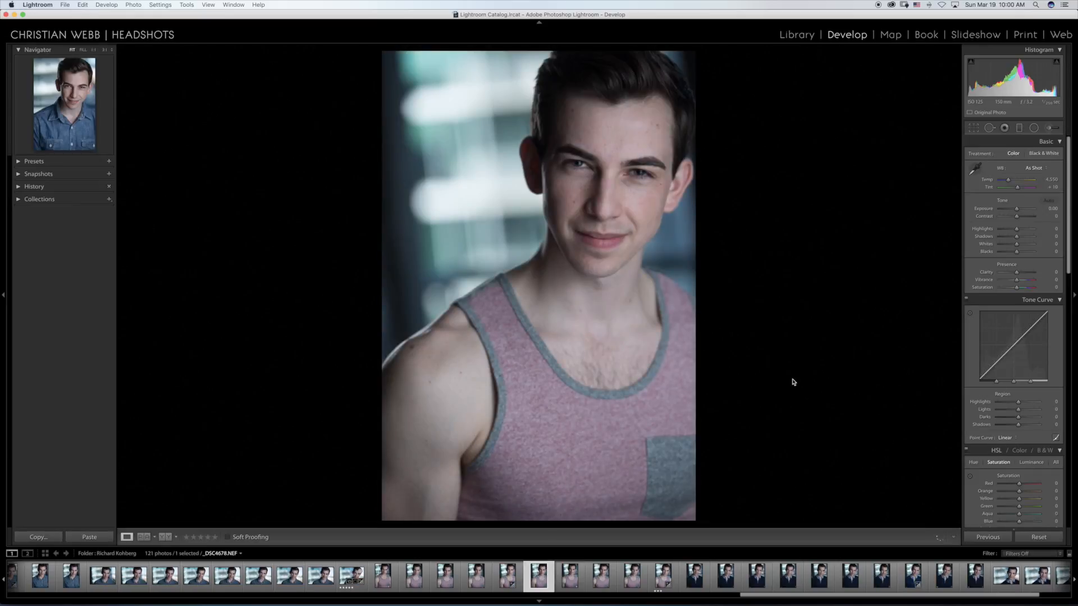
key(Right)
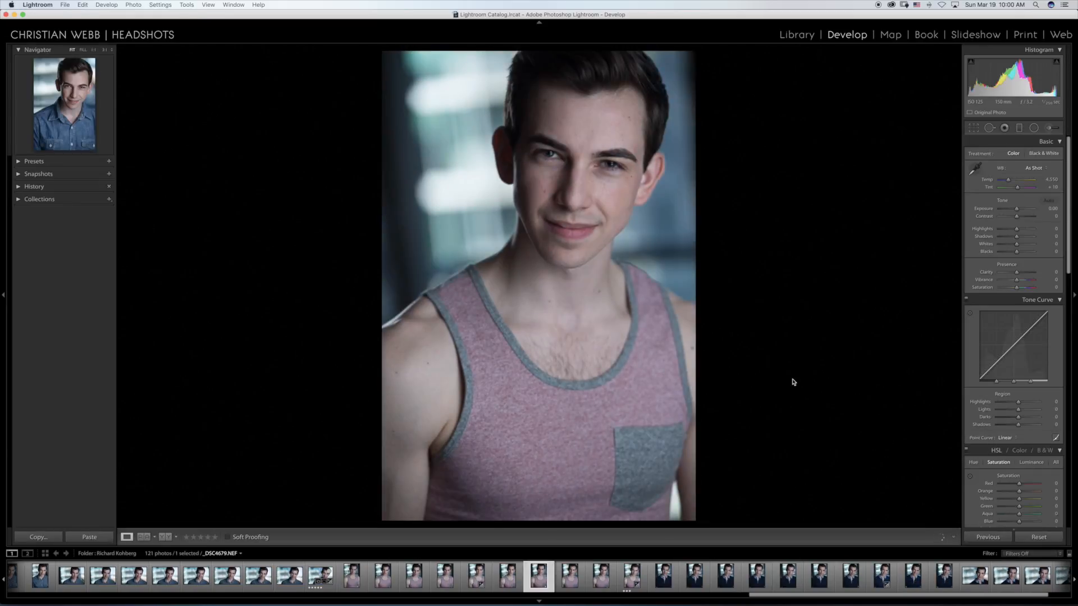
key(Right)
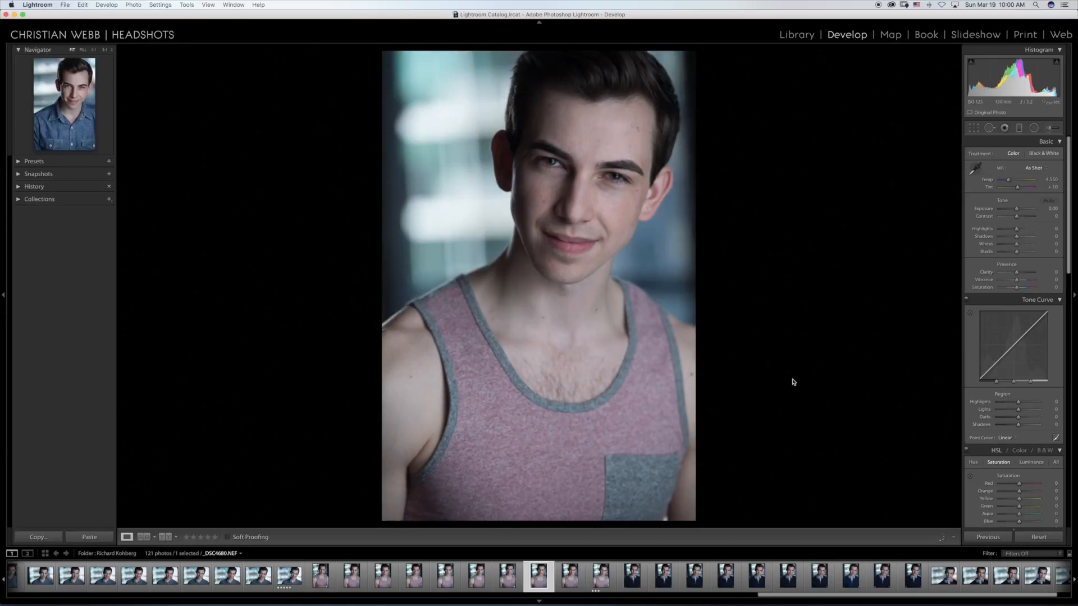
key(Right)
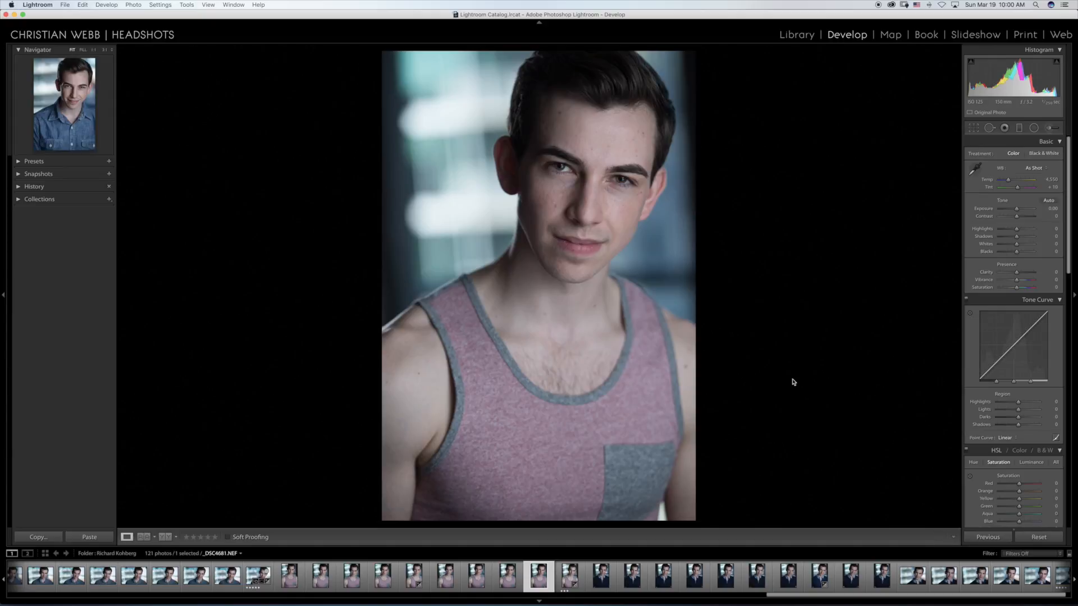
key(Right)
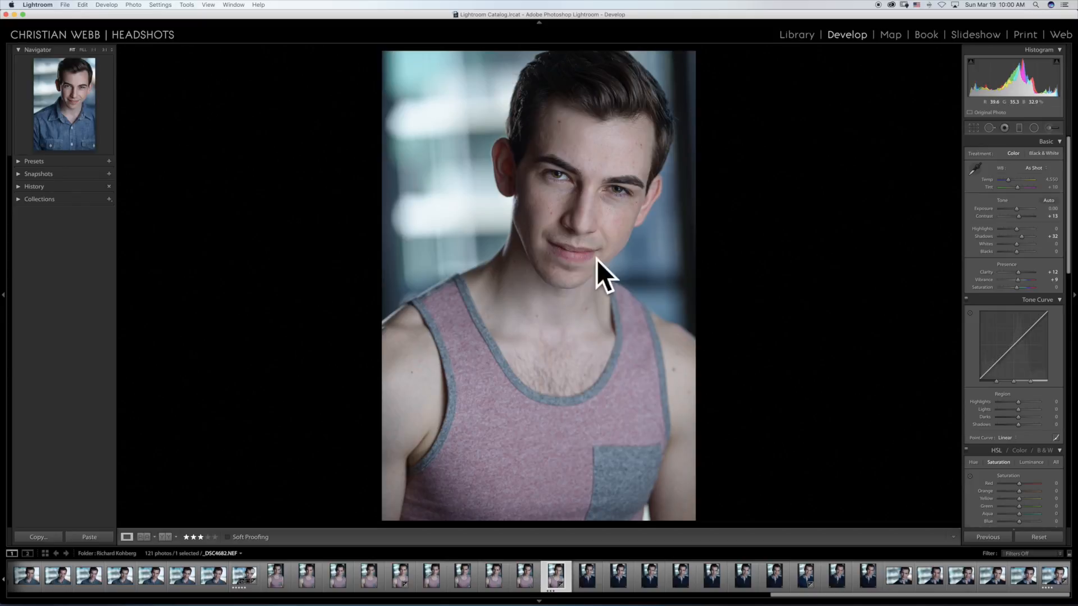
Step: Go through the vertical navy-polo portraits from _DSC4683.NEF up to _DSC4693.NEF
key(Right)
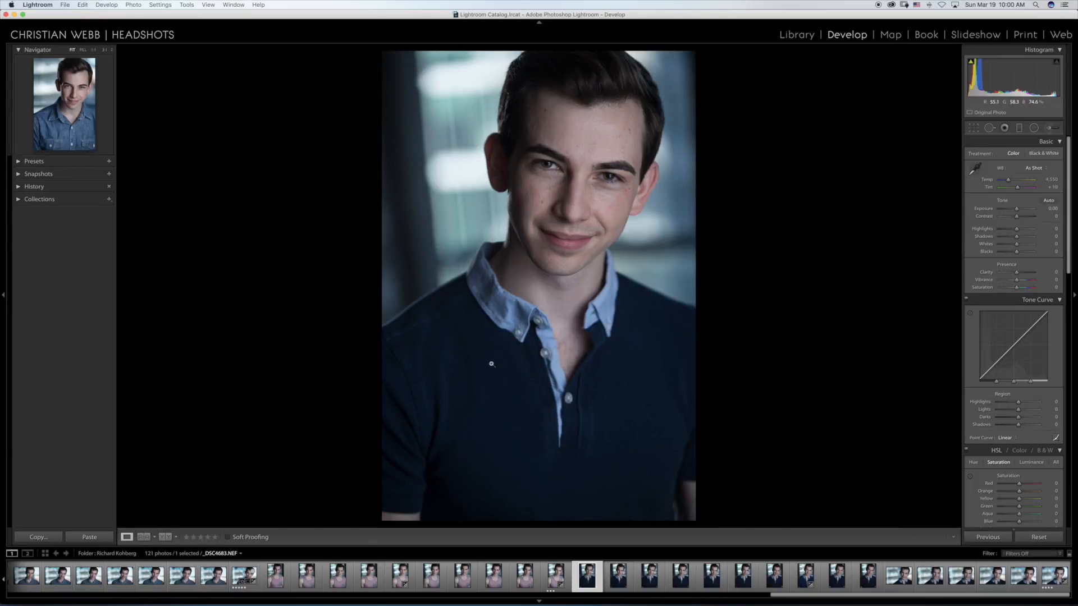
key(Right)
key(Right)
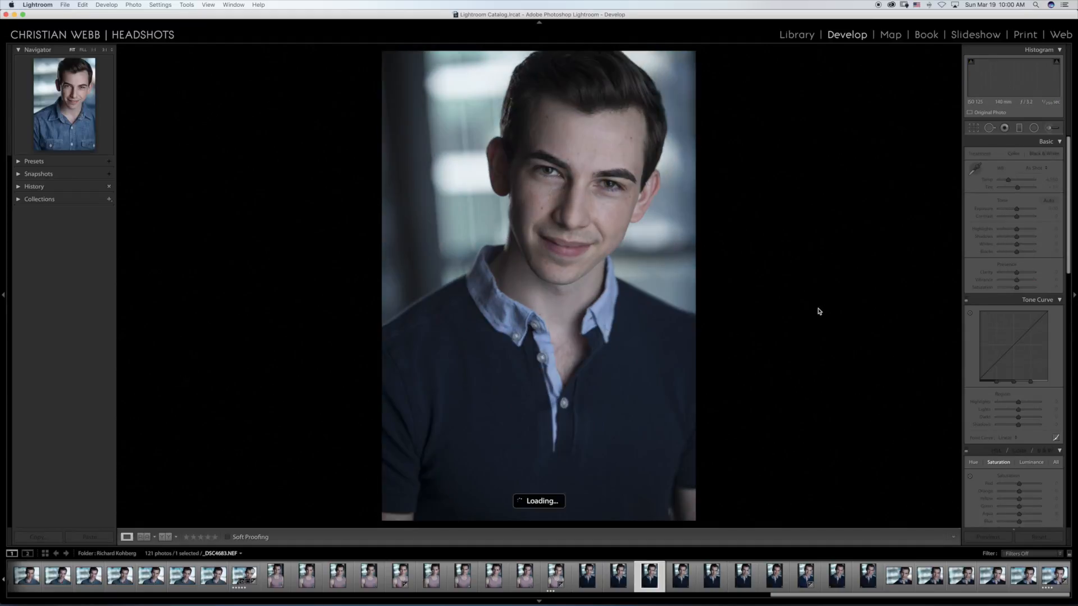
key(Right)
key(Right)
key(Right)
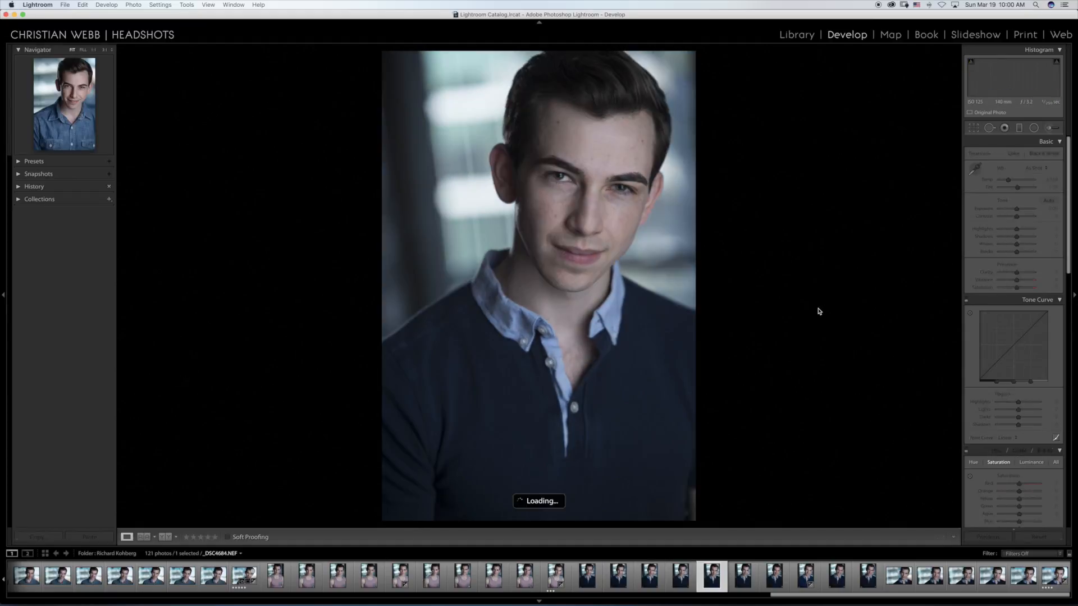
key(Right)
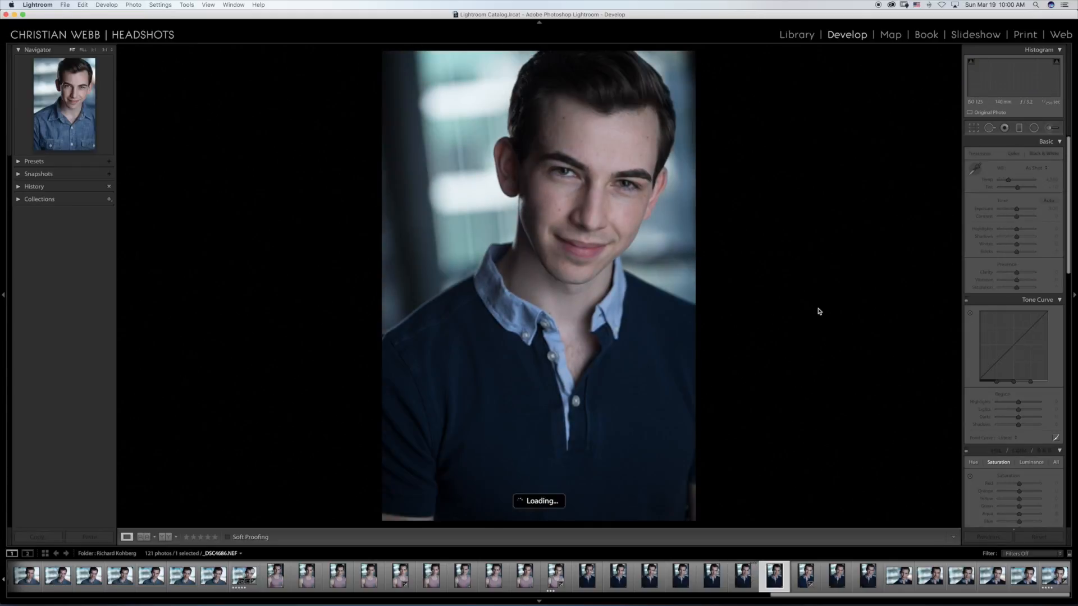
key(Right)
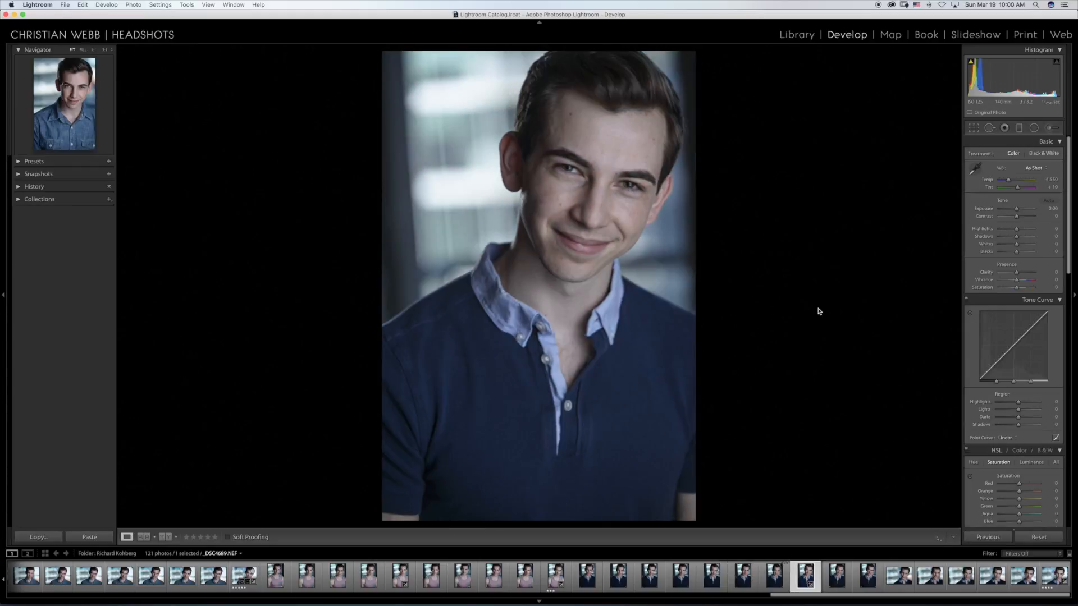
key(Right)
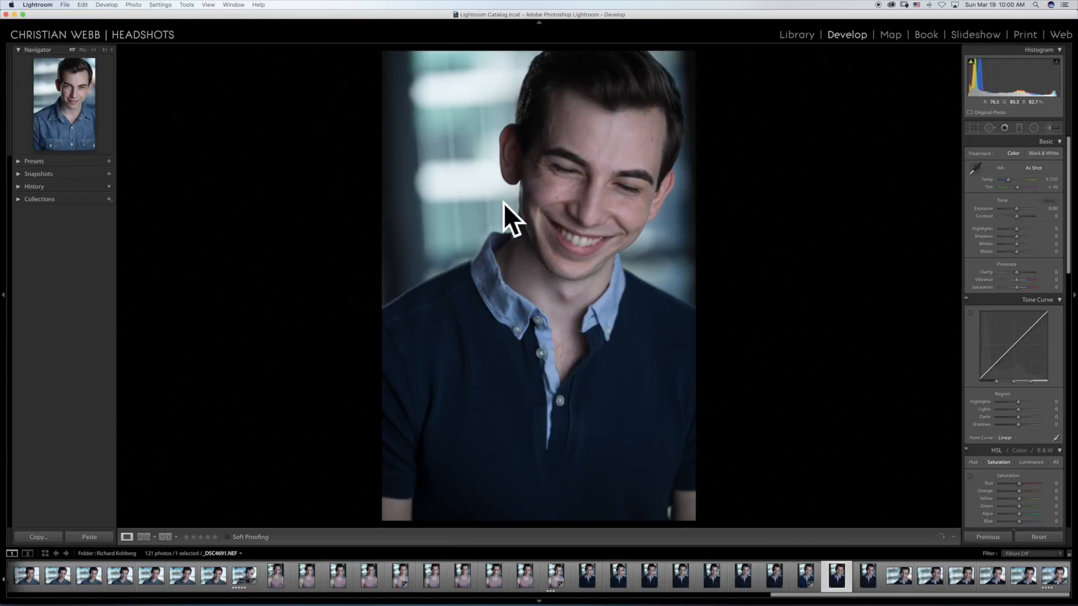
key(Right)
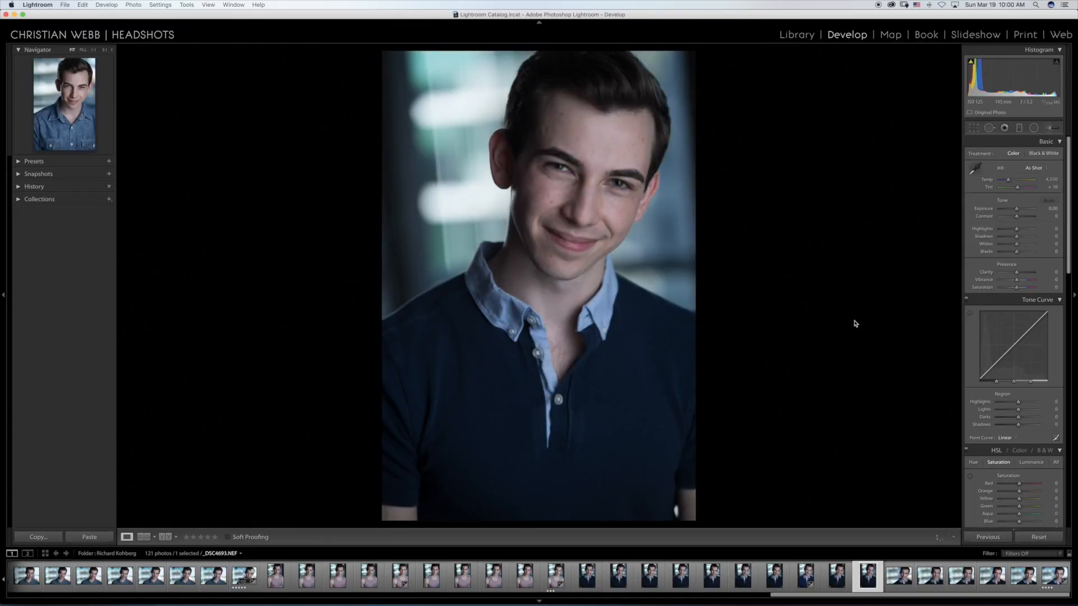
Step: Review the horizontal navy-polo headshots up to the four-star _DSC4699.NEF and inspect its eyes up close
key(Right)
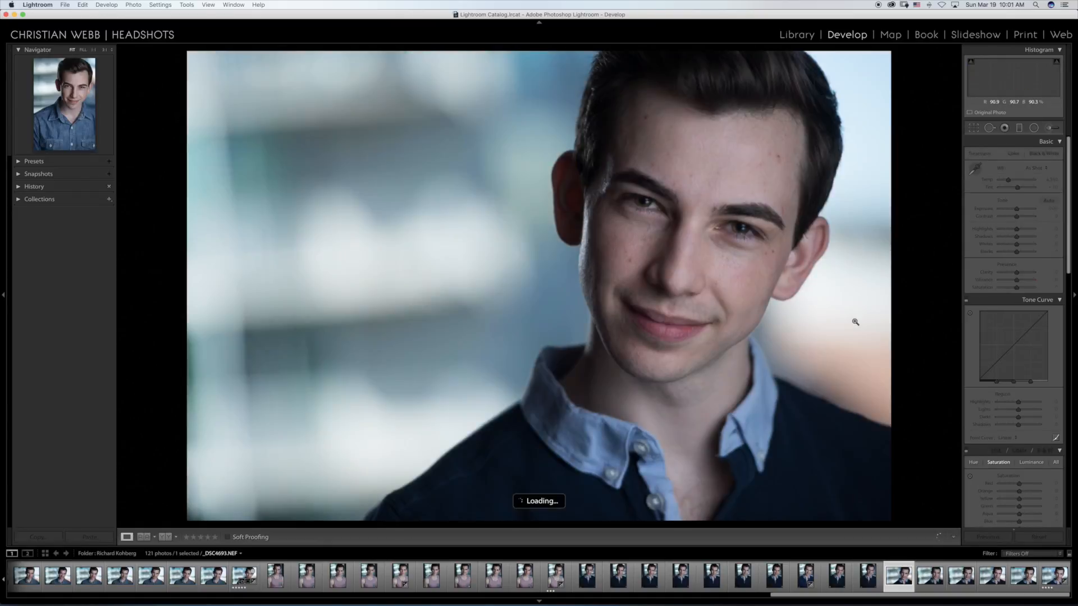
key(Right)
key(Right)
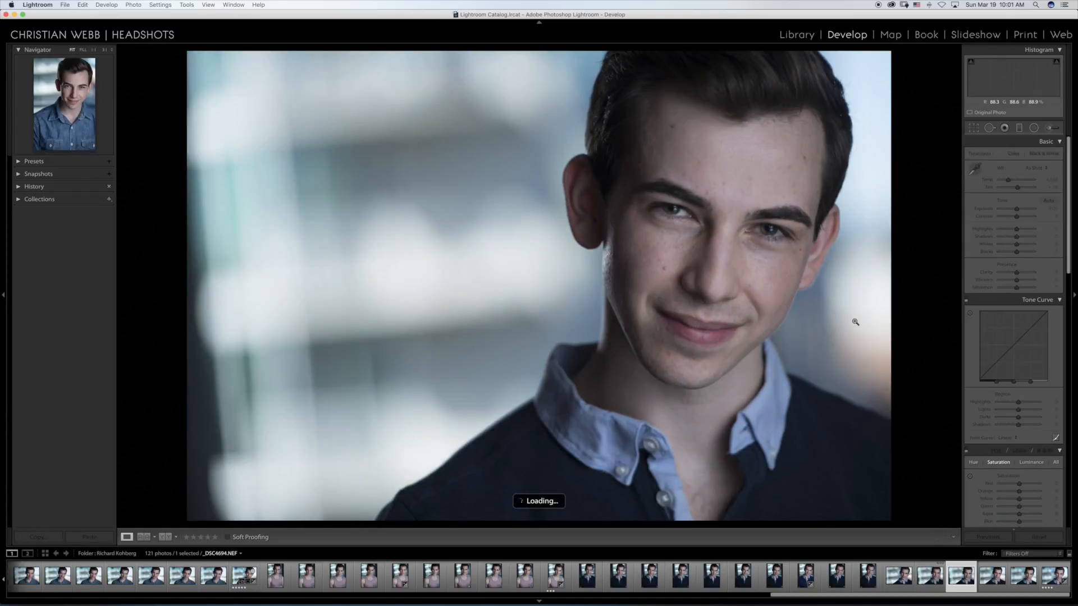
key(Right)
key(Right)
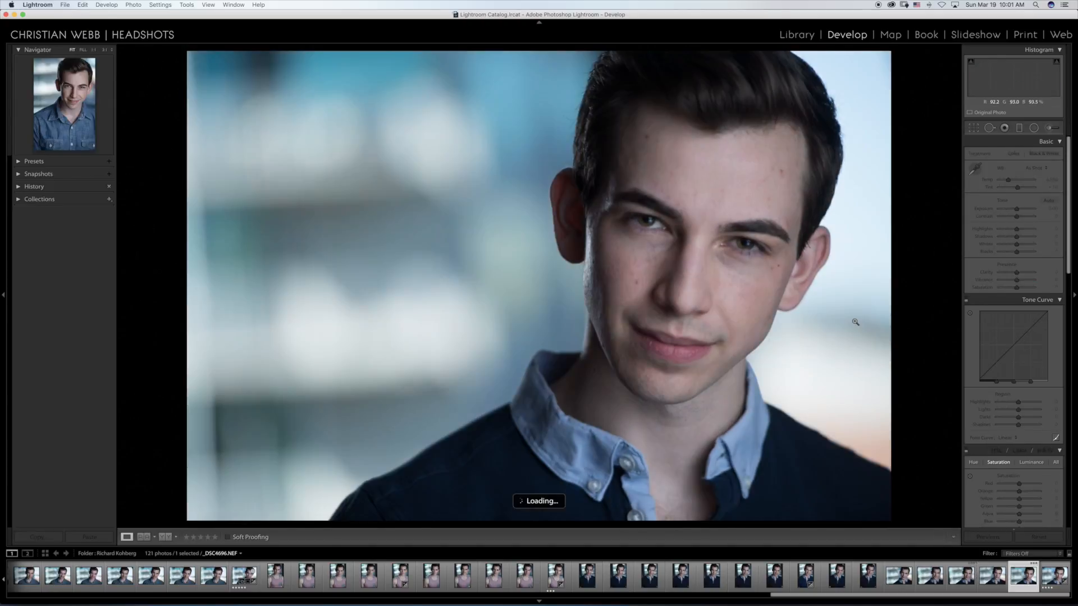
key(Right)
key(Right)
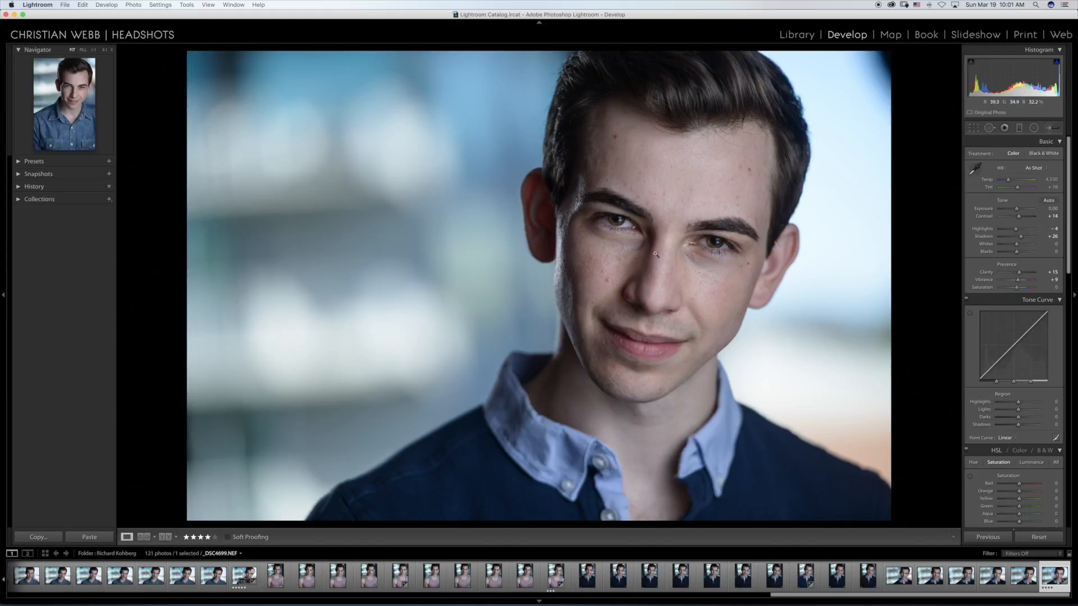
click(617, 223)
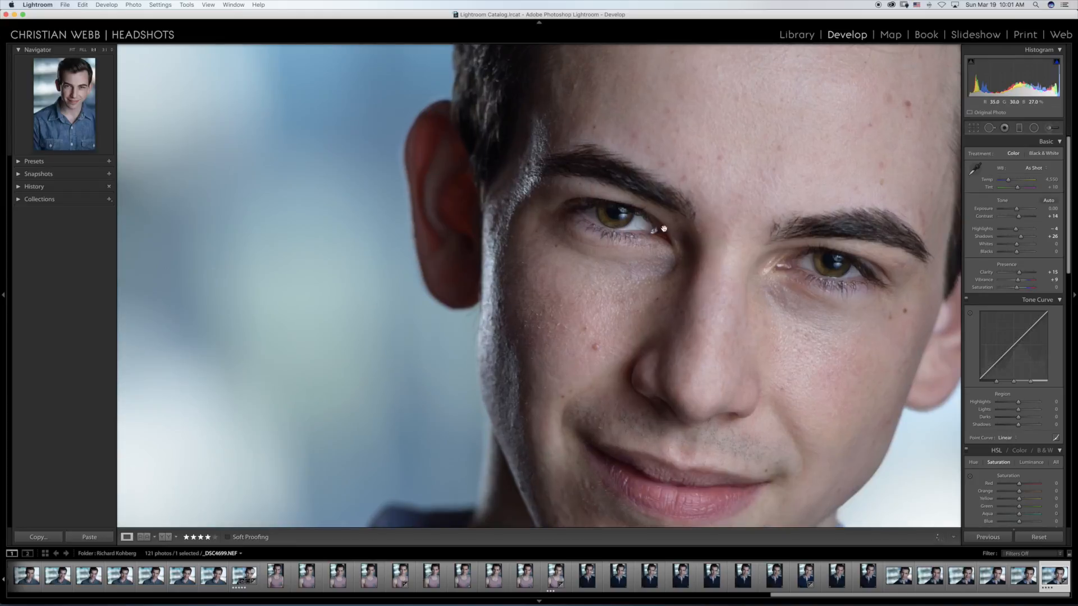
click(654, 226)
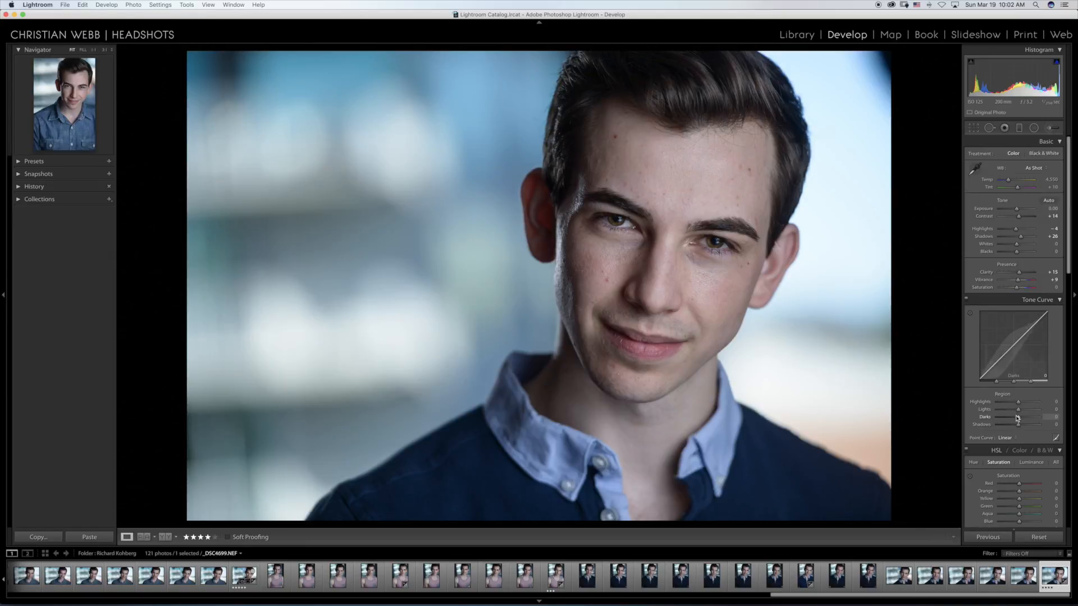
Step: Look over the remaining develop settings of _DSC4699.NEF, from Split Toning and Detail down to Camera Calibration
scroll(1017, 418, down, 10)
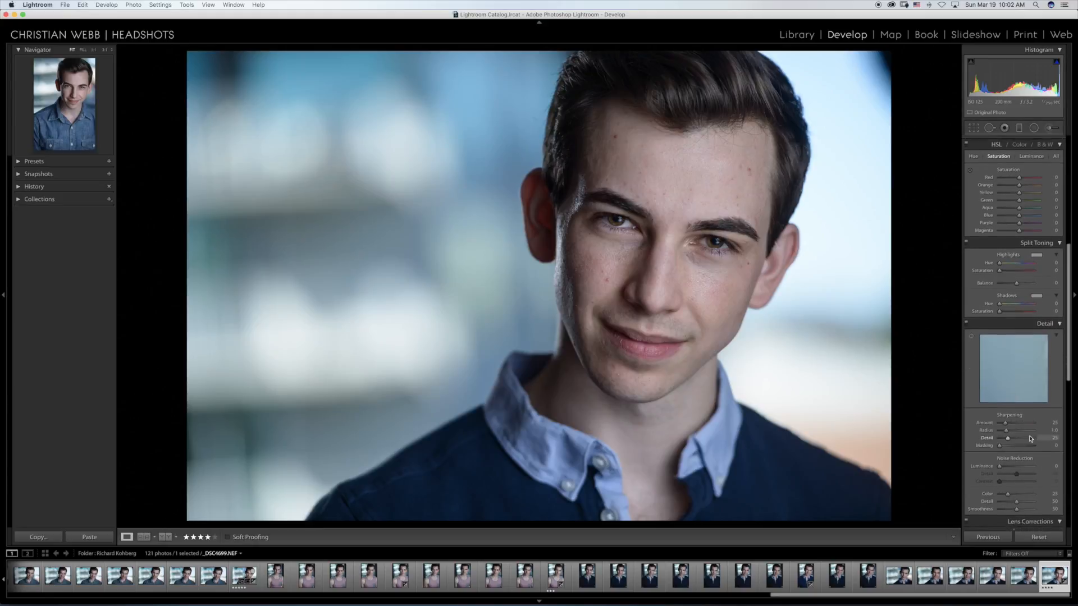
scroll(1030, 439, down, 10)
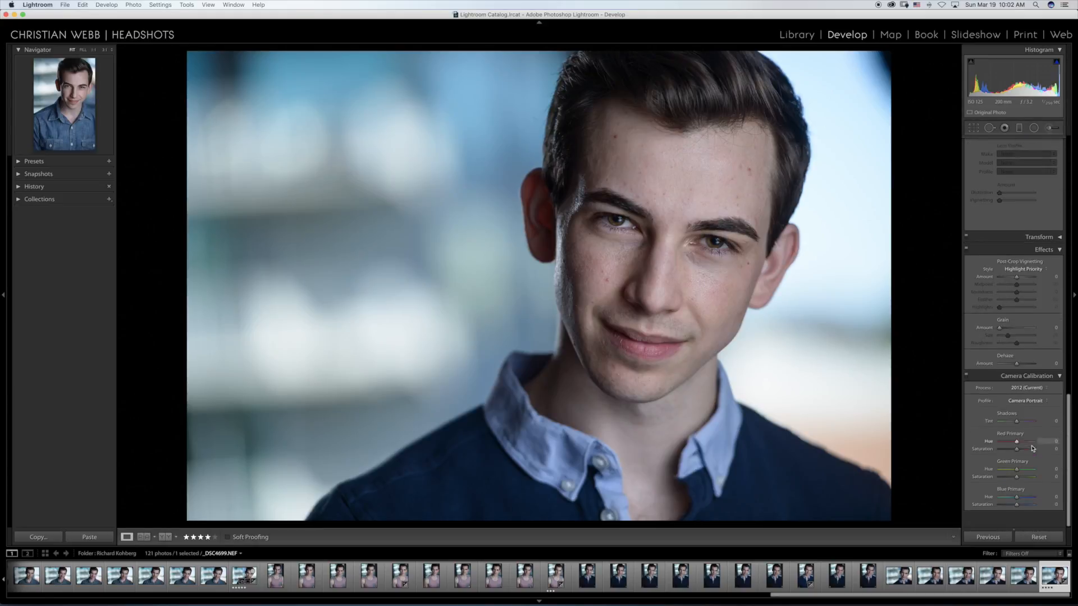
scroll(1032, 448, up, 5)
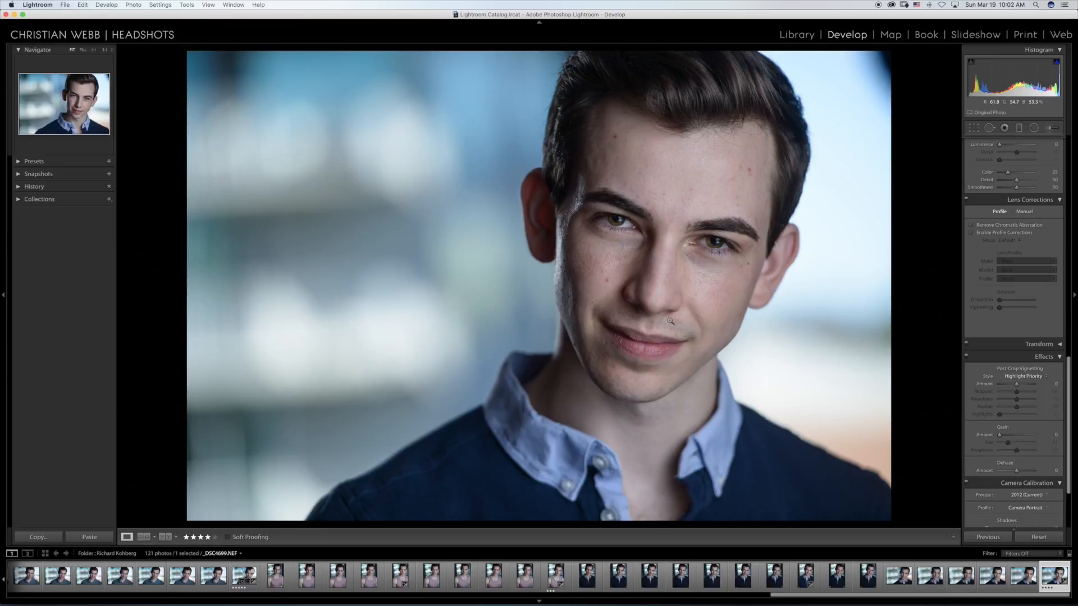
Step: Return to the start of the shoot and compare the first two dark-shirt portraits, _DSC4571.NEF and _DSC4572.NEF
drag(915, 595, 137, 594)
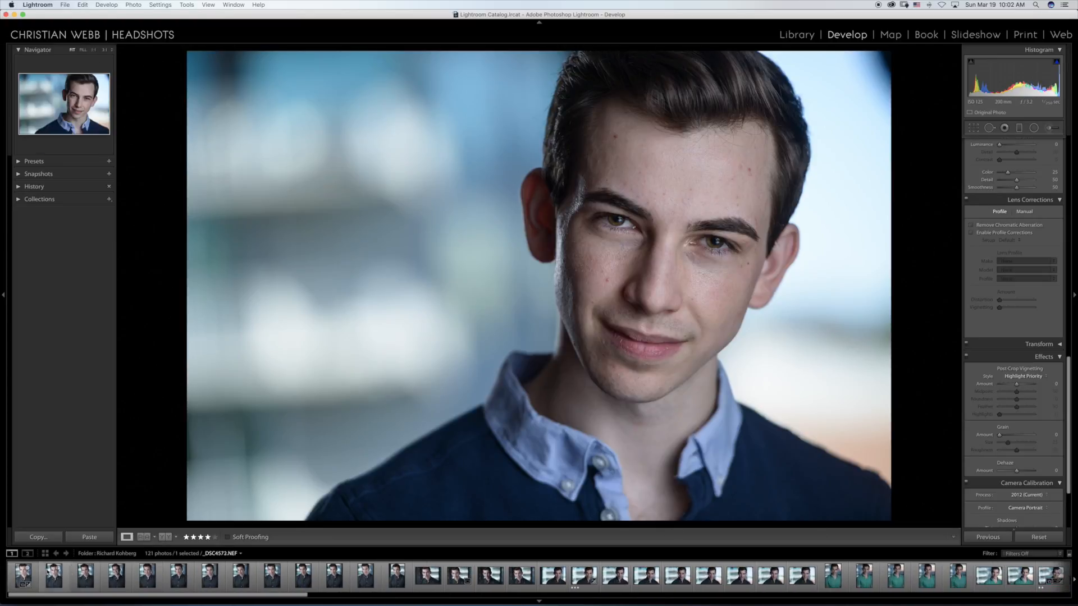
click(23, 574)
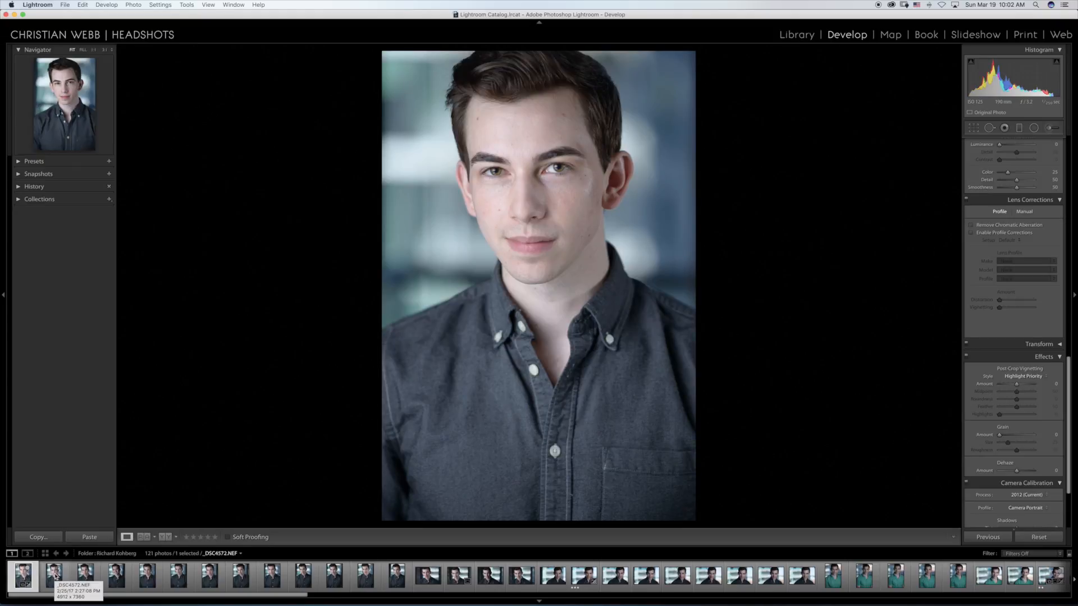
click(55, 575)
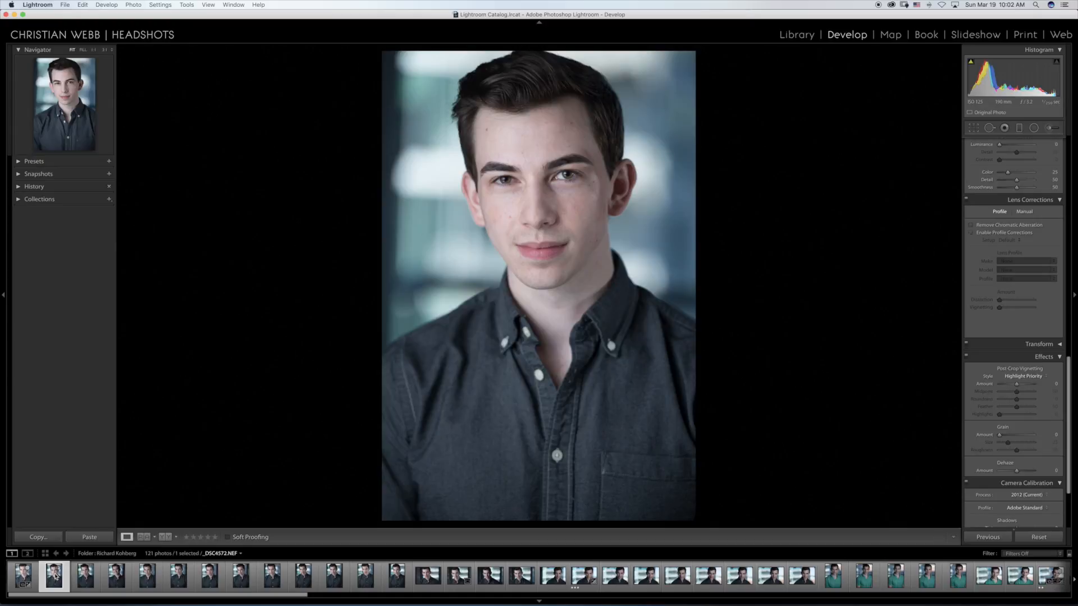
key(Left)
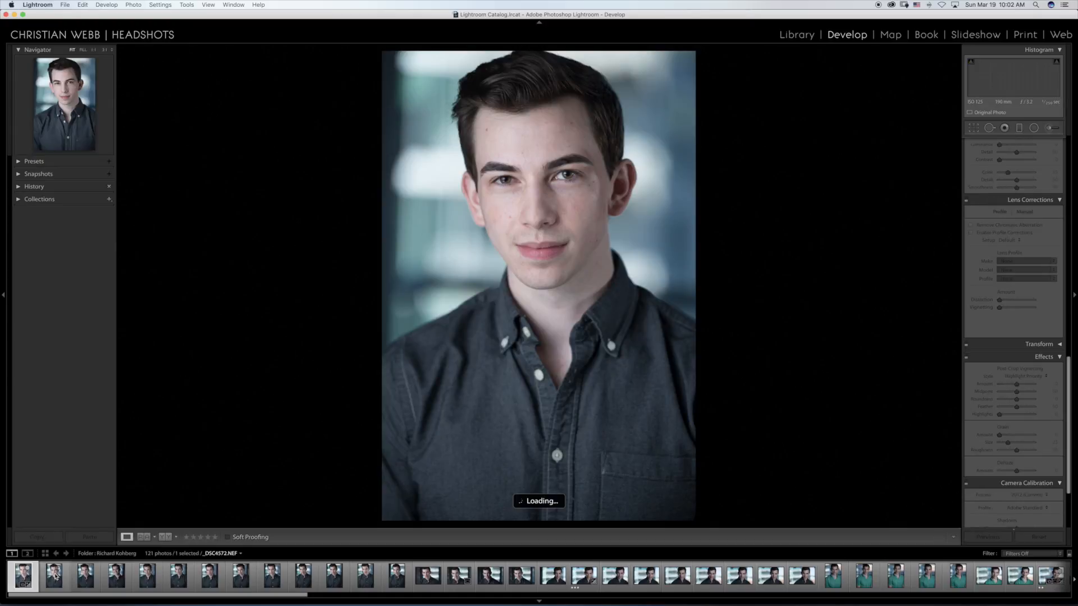
Step: Minimize the Lightroom window to get to the desktop
key(shift+Tab)
click(14, 14)
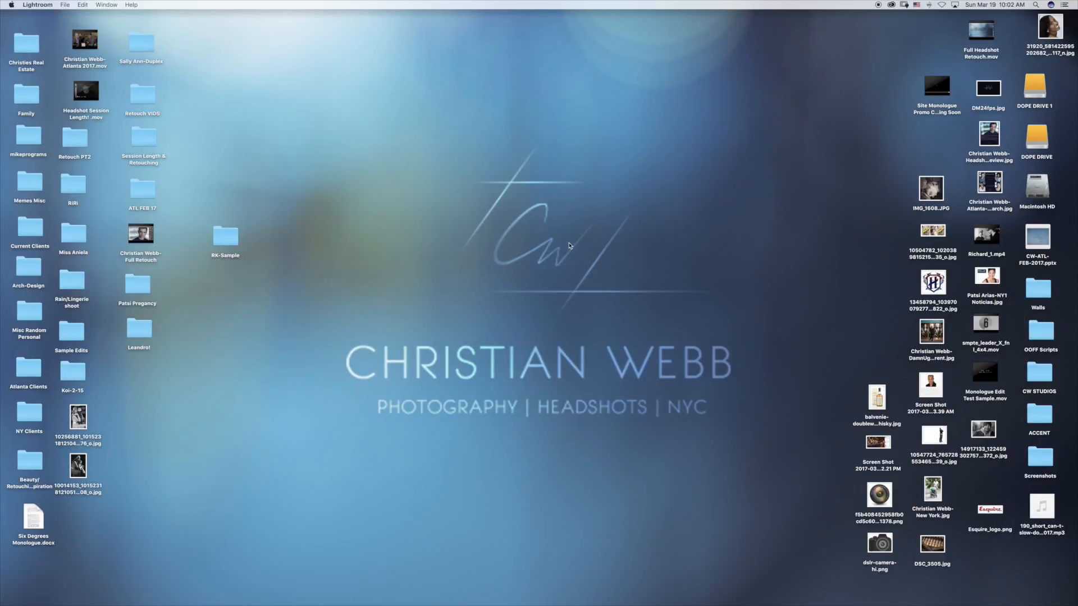